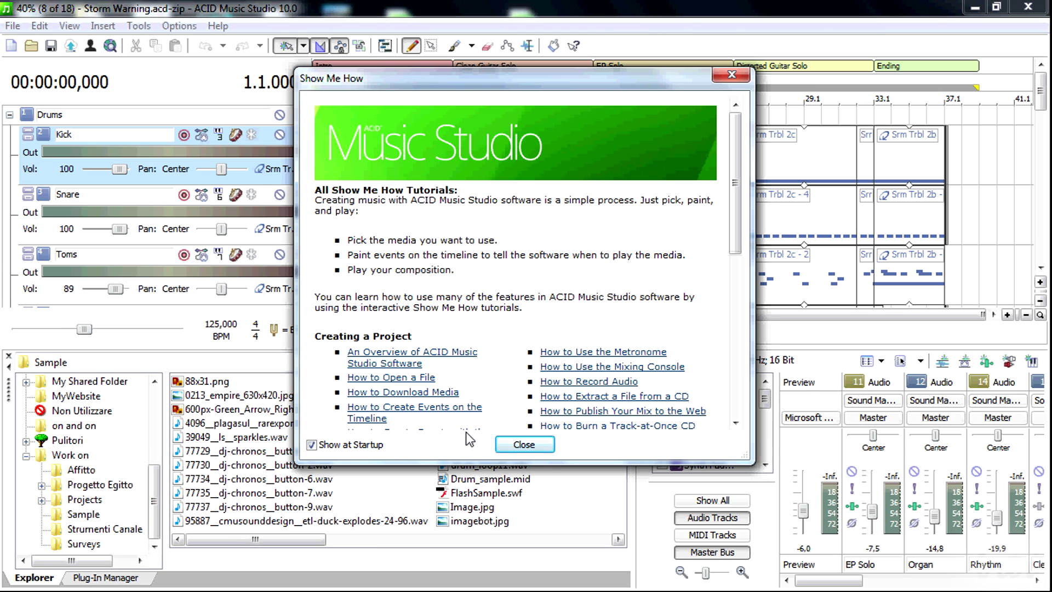
Dismiss the Show Me How window, play the Storm Warning project for about 30 seconds, and pause playback
left_click(524, 445)
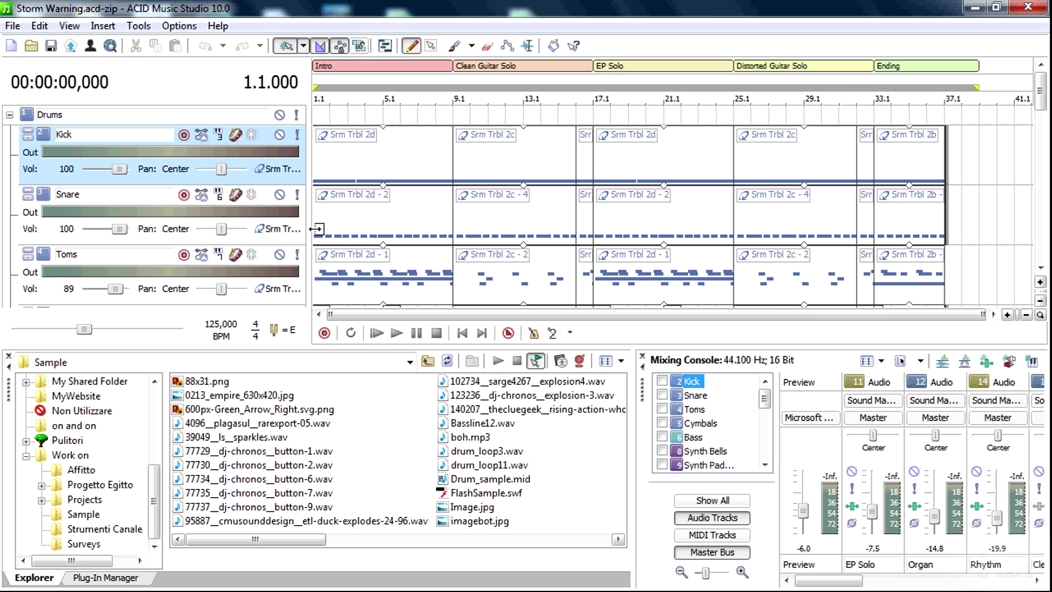
left_click(395, 336)
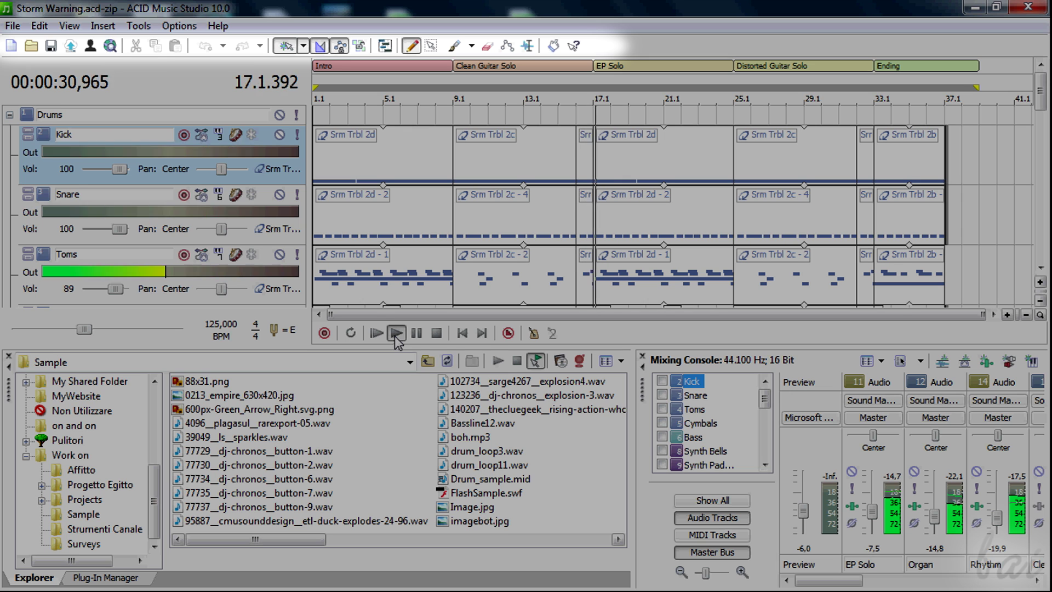
left_click(416, 333)
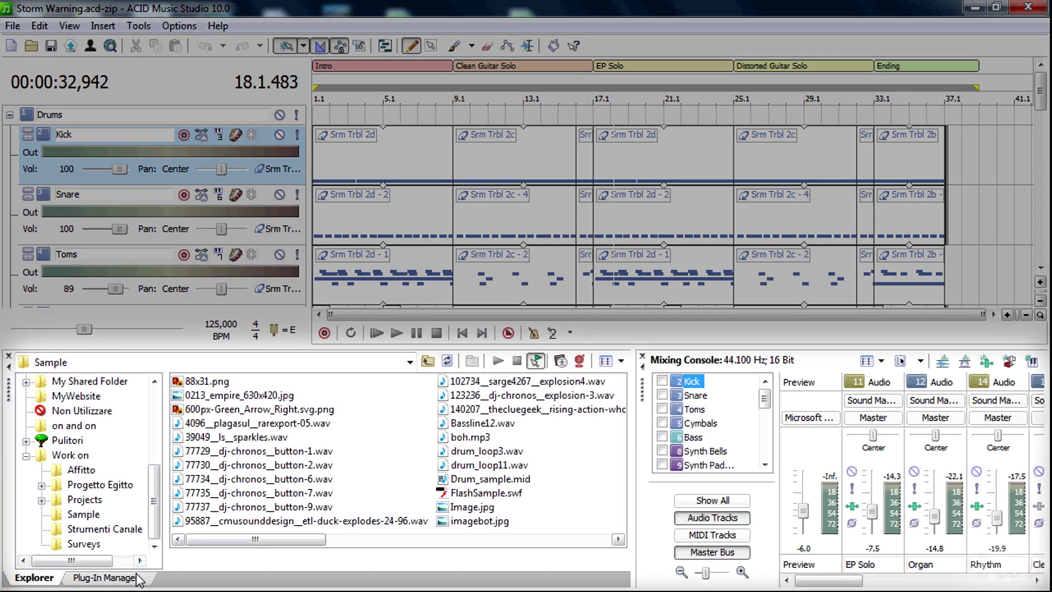
View the Plug-In Manager's folders and return to the Explorer file list
left_click(107, 578)
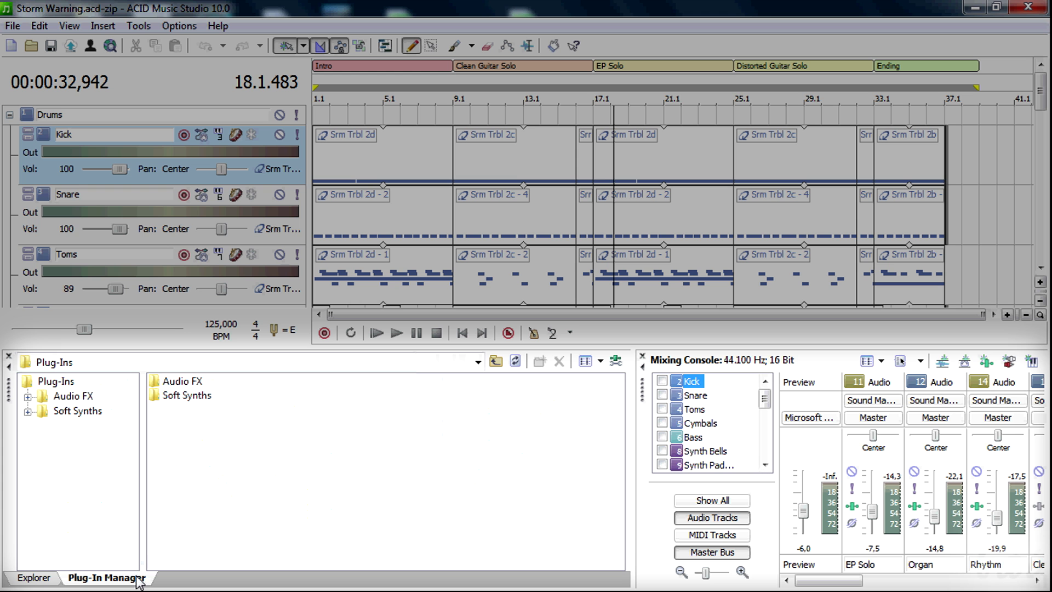
left_click(34, 578)
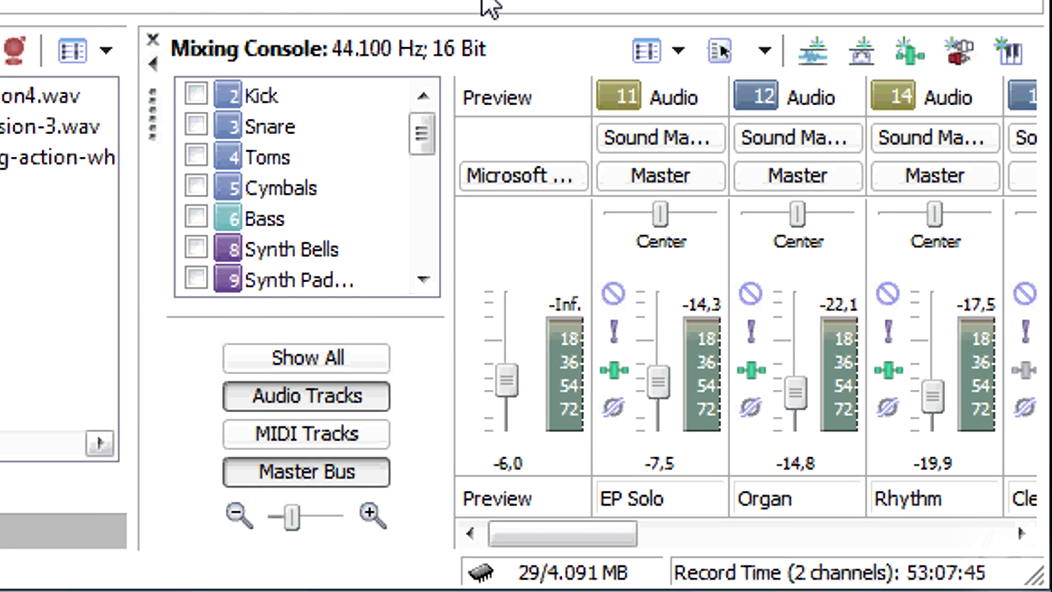
Close the Mixing Console, show it again, and widen it against the Explorer
left_click(152, 41)
left_click(75, 15)
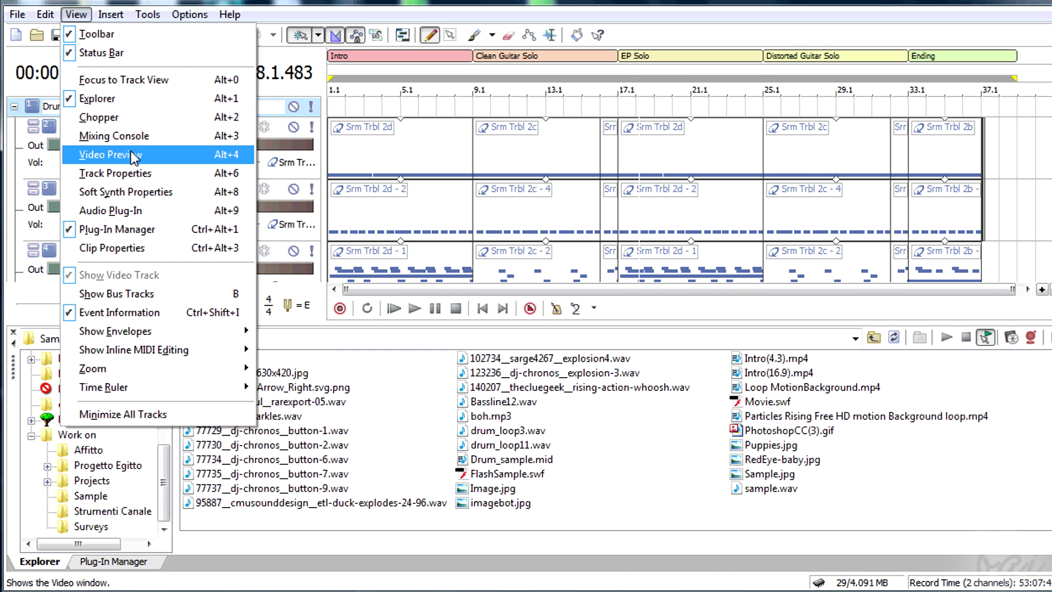
left_click(151, 140)
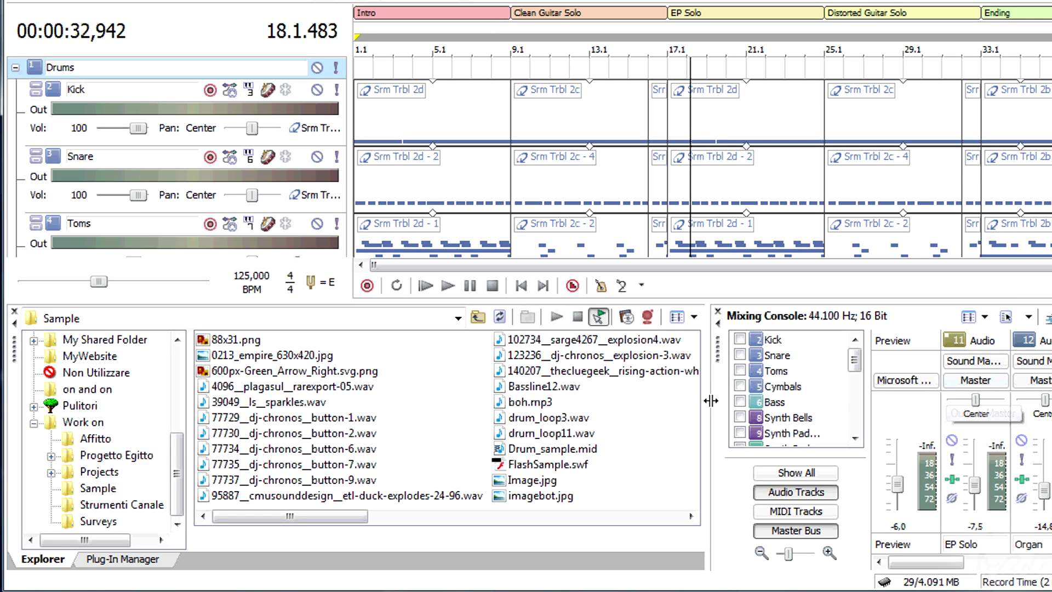
left_click_drag(710, 400, 655, 397)
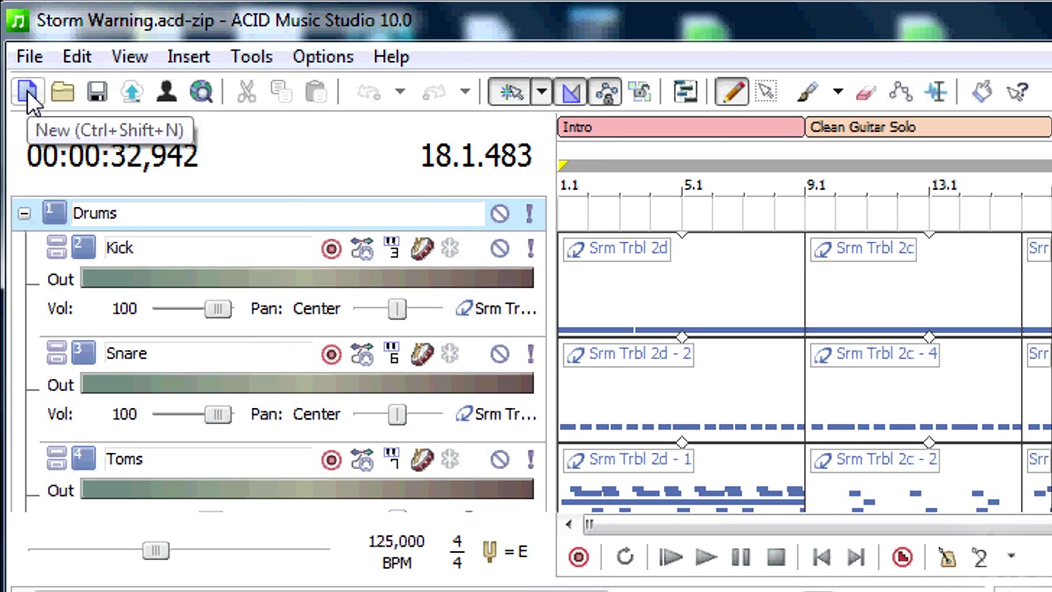
Create a new empty project and widen the Explorer against the Mixing Console
left_click(27, 91)
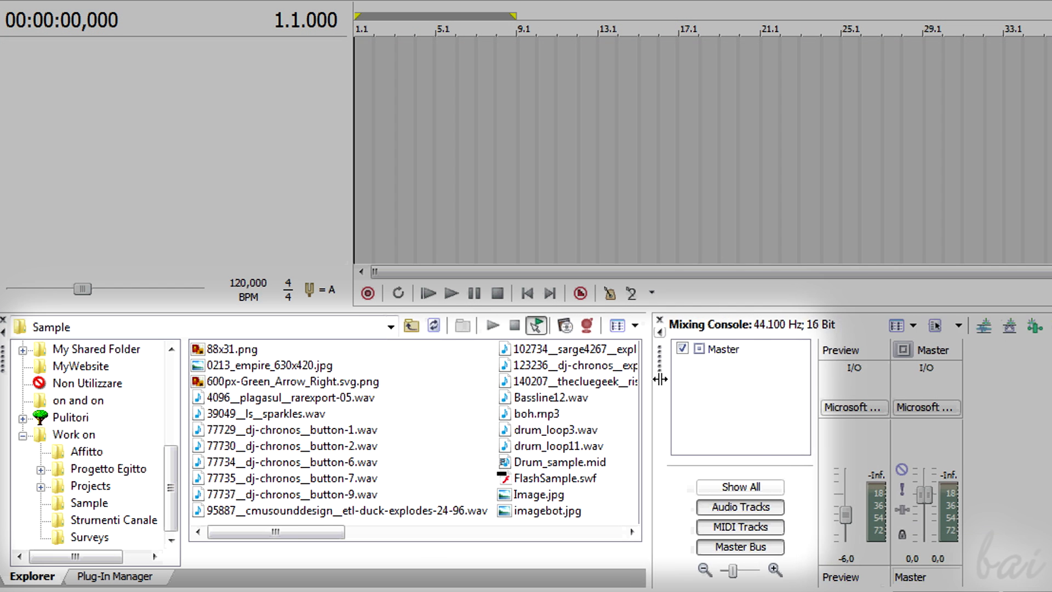
left_click_drag(716, 385, 804, 385)
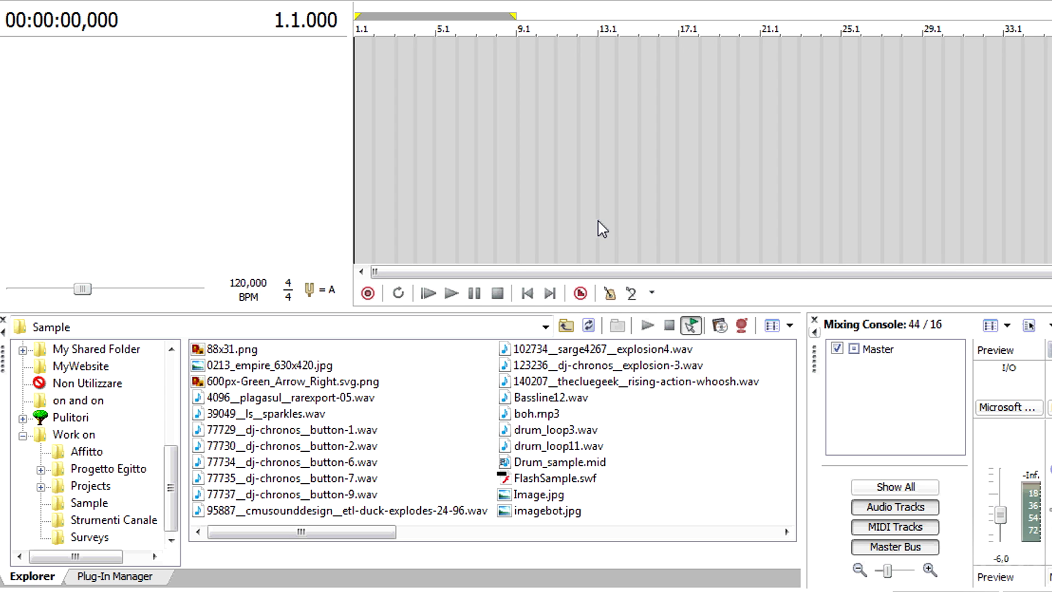
Add drum_loop3.wav at about bar 11 and drum_loop11.wav at about bar 7 as separate tracks on the timeline
left_click(560, 430)
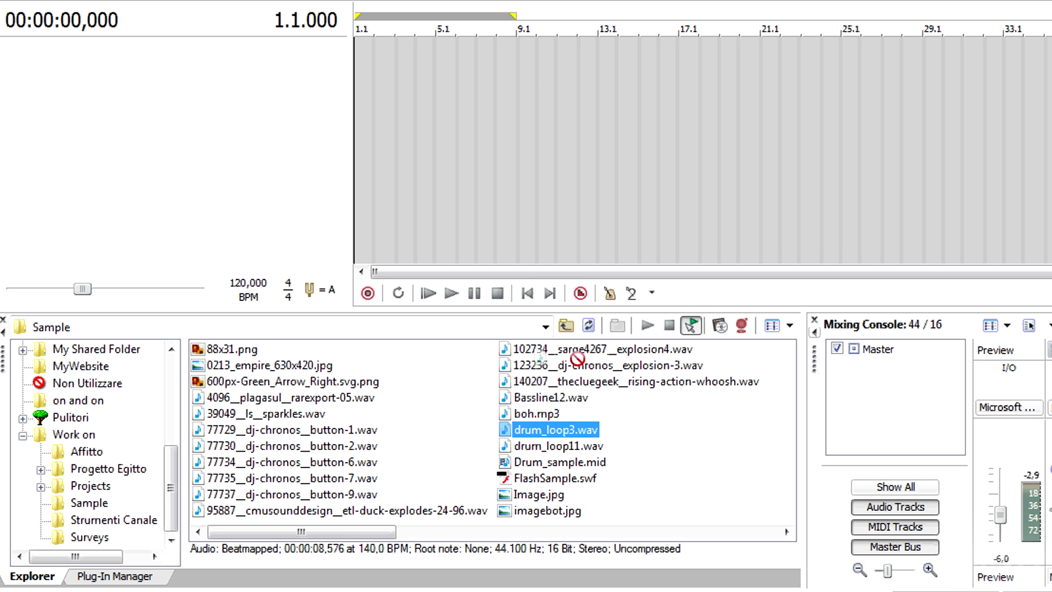
left_click_drag(539, 233, 422, 157)
left_click_drag(511, 63, 562, 65)
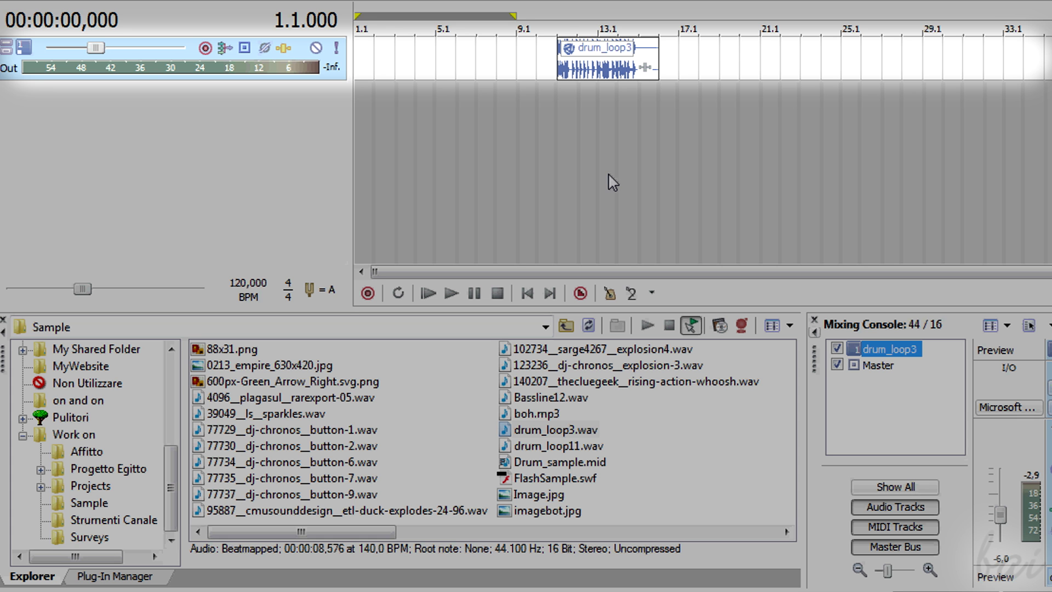
left_click(570, 446)
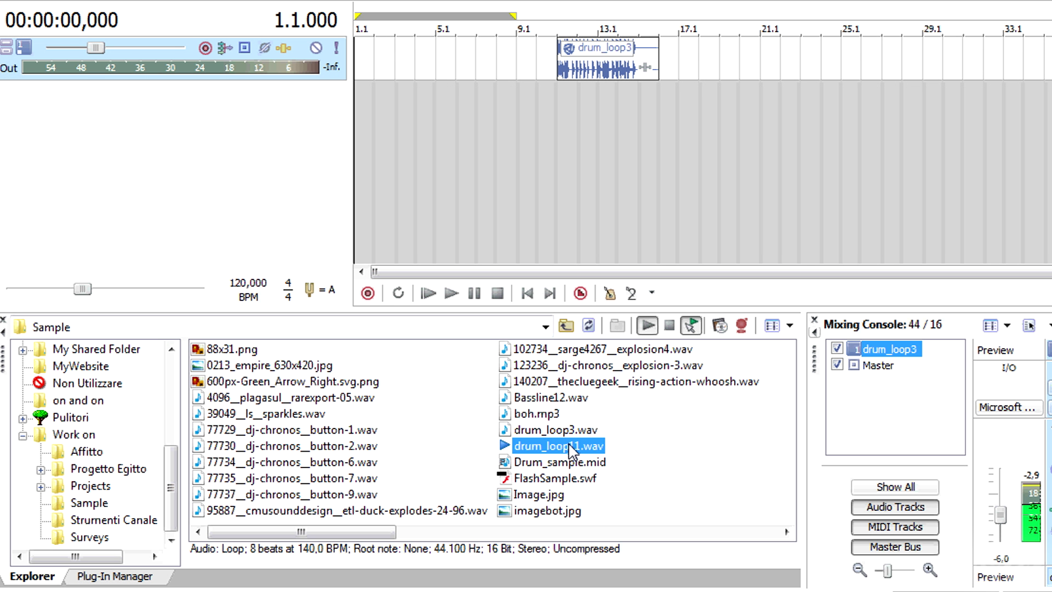
left_click_drag(571, 446, 478, 144)
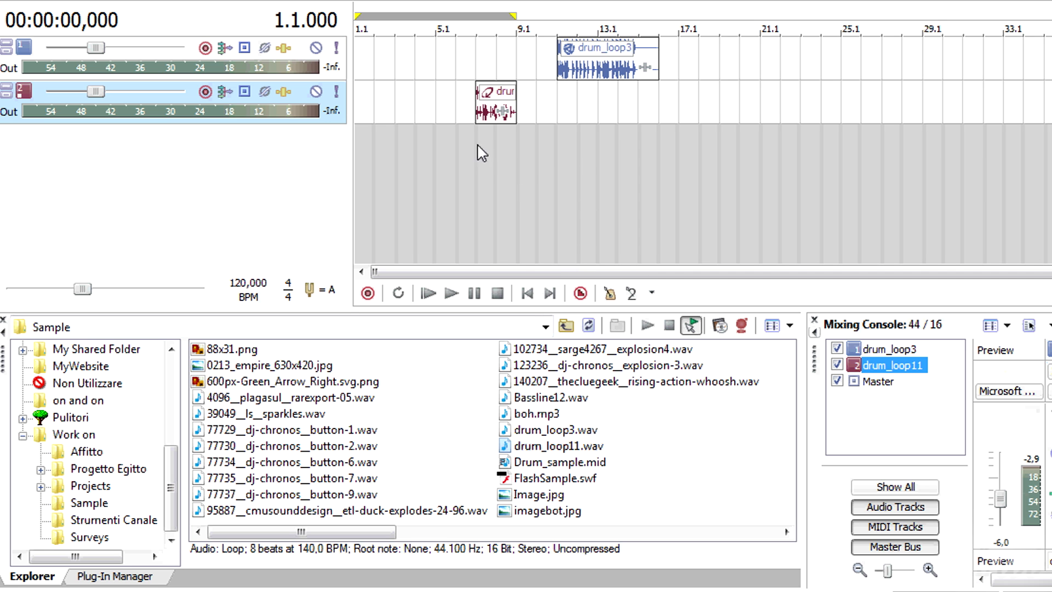
Audition the duck-explodes, rising-action-whoosh and Bassline12 audio files in the Sample folder
left_click(340, 511)
left_click(584, 384)
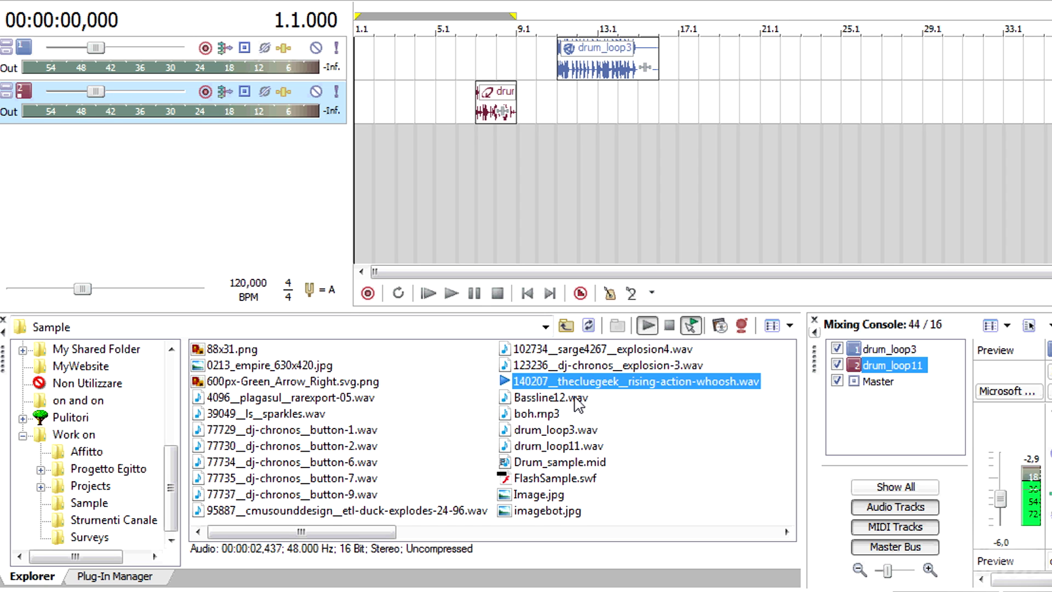
left_click(579, 404)
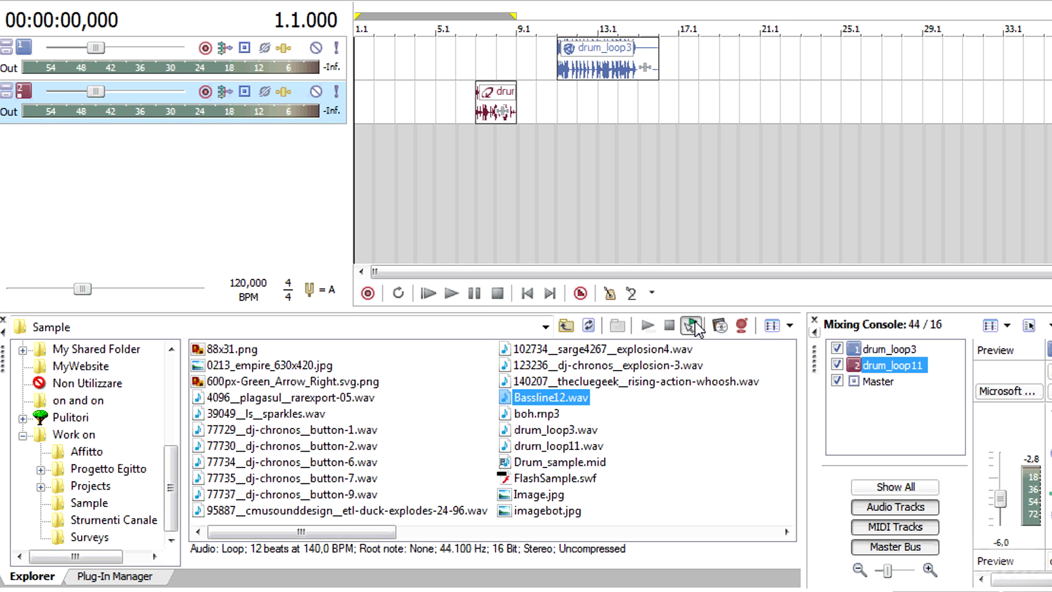
Turn off automatic preview, select several audio files without playback, and manually play and stop Bassline12.wav
left_click(540, 414)
left_click(546, 430)
left_click(546, 446)
left_click(550, 412)
left_click(554, 399)
left_click(648, 326)
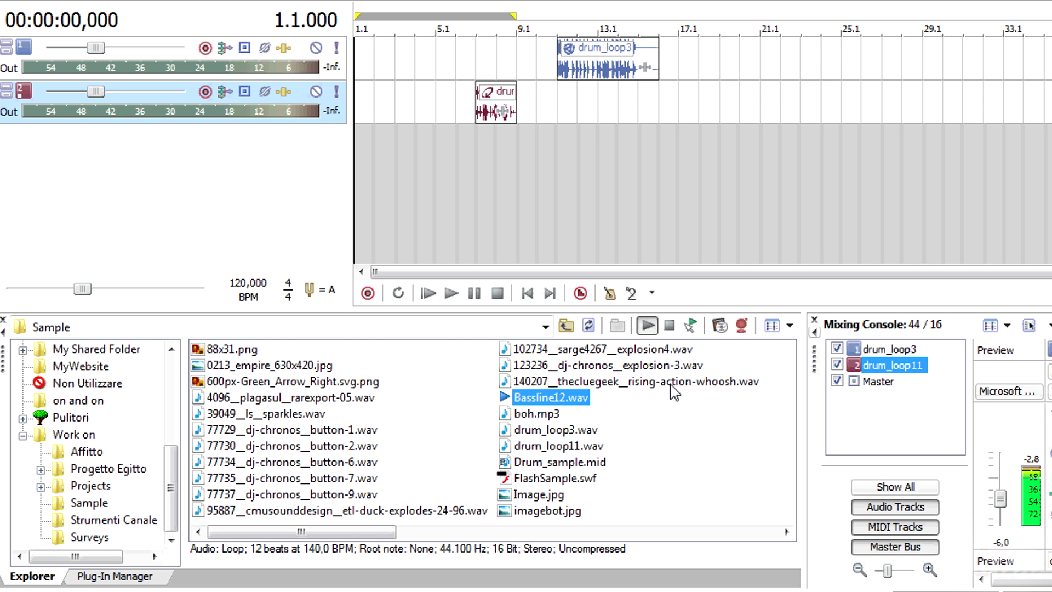
left_click(670, 326)
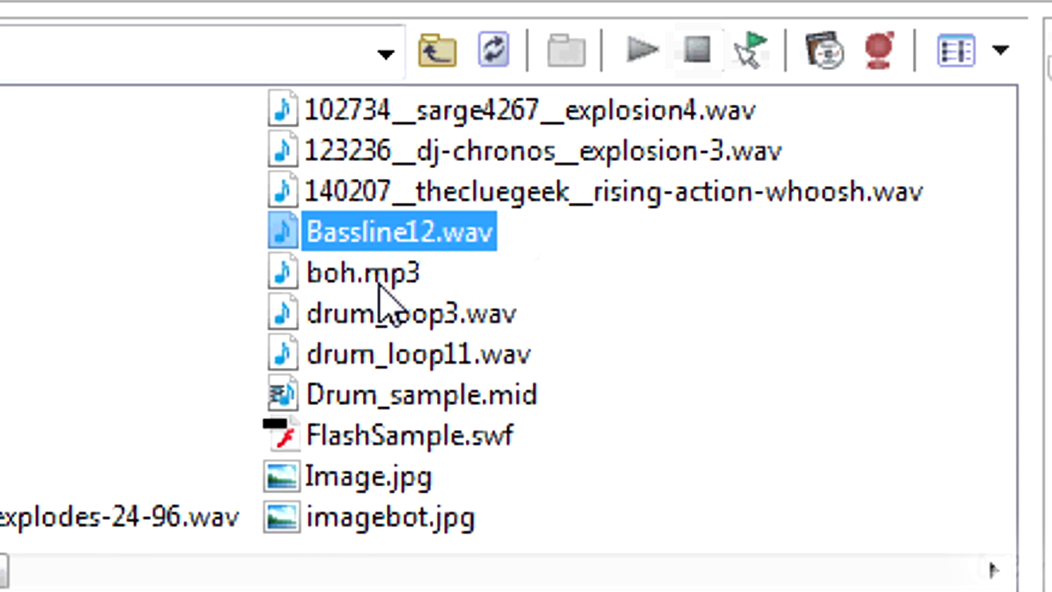
Look through the audio files from boh.mp3 to drum_loop11.wav and back up to Bassline12.wav
left_click(373, 274)
left_click(383, 318)
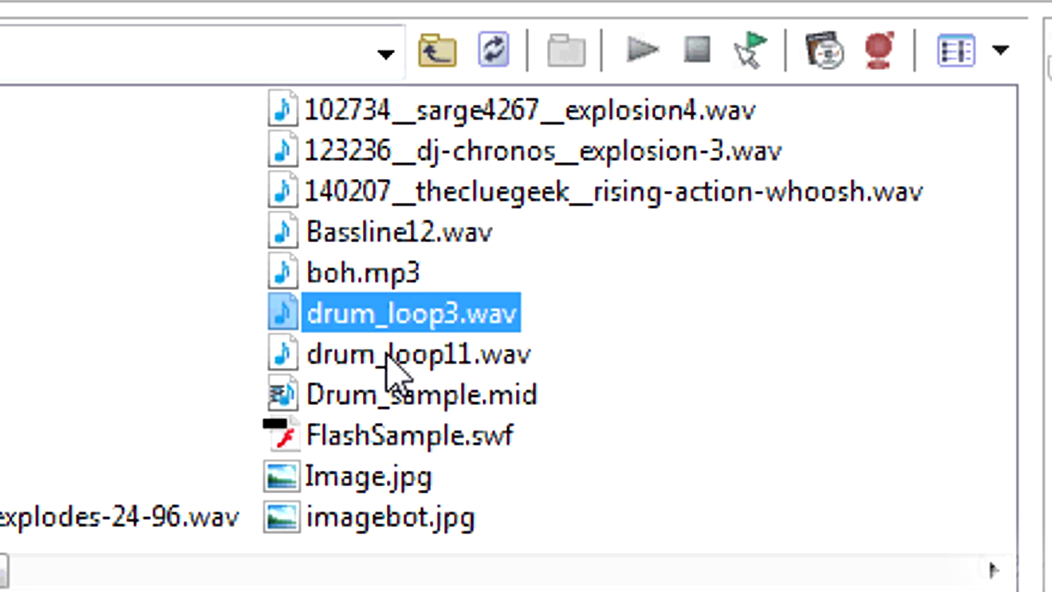
left_click(387, 357)
left_click(389, 315)
left_click(397, 274)
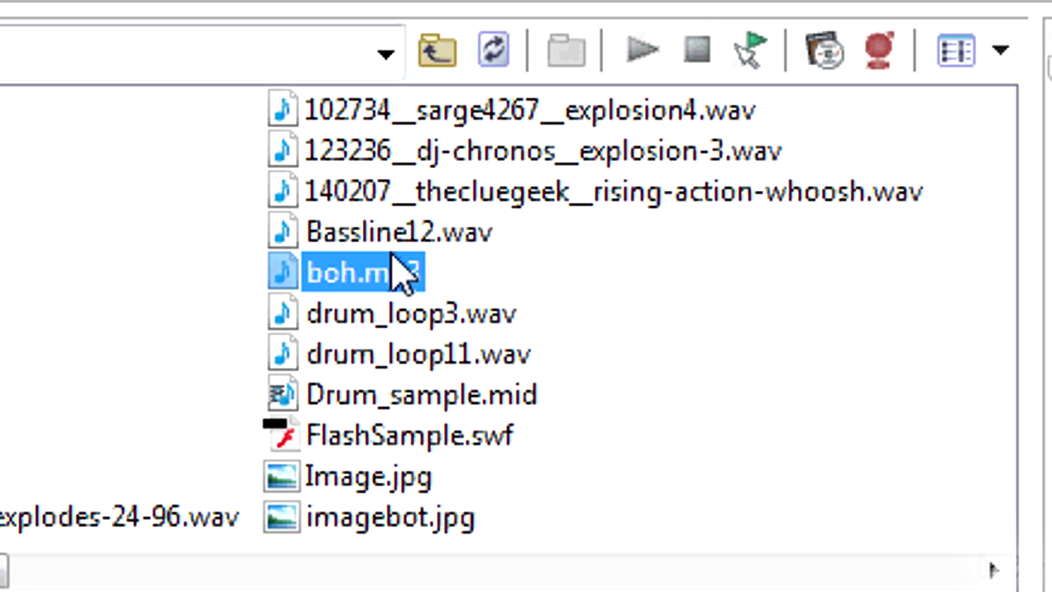
left_click(399, 232)
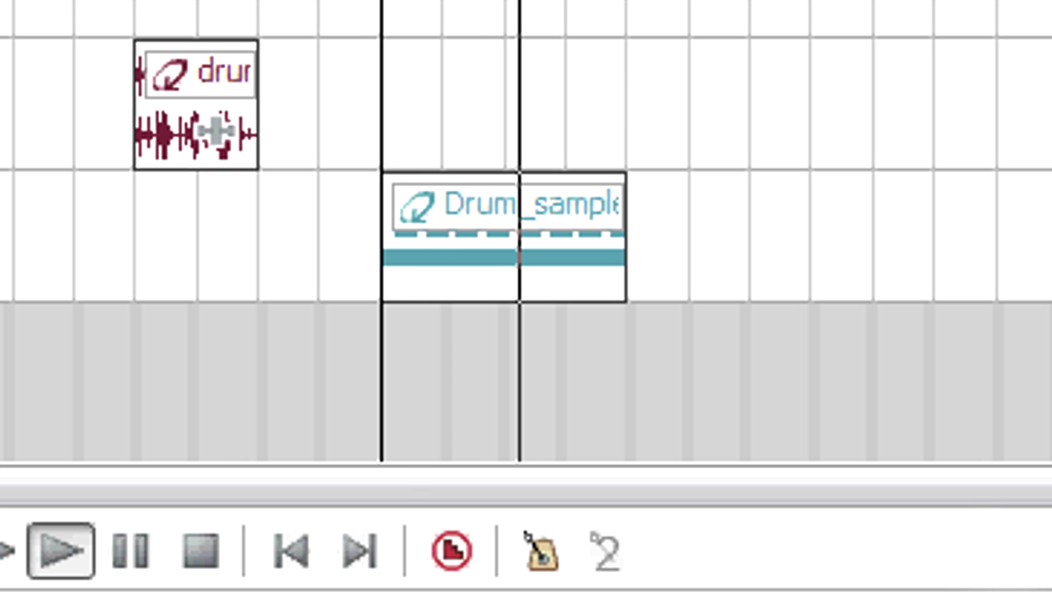
Move the drum_loop3 event so it starts at bar 15, directly after the Drum_sample event
left_click_drag(986, 11, 765, 11)
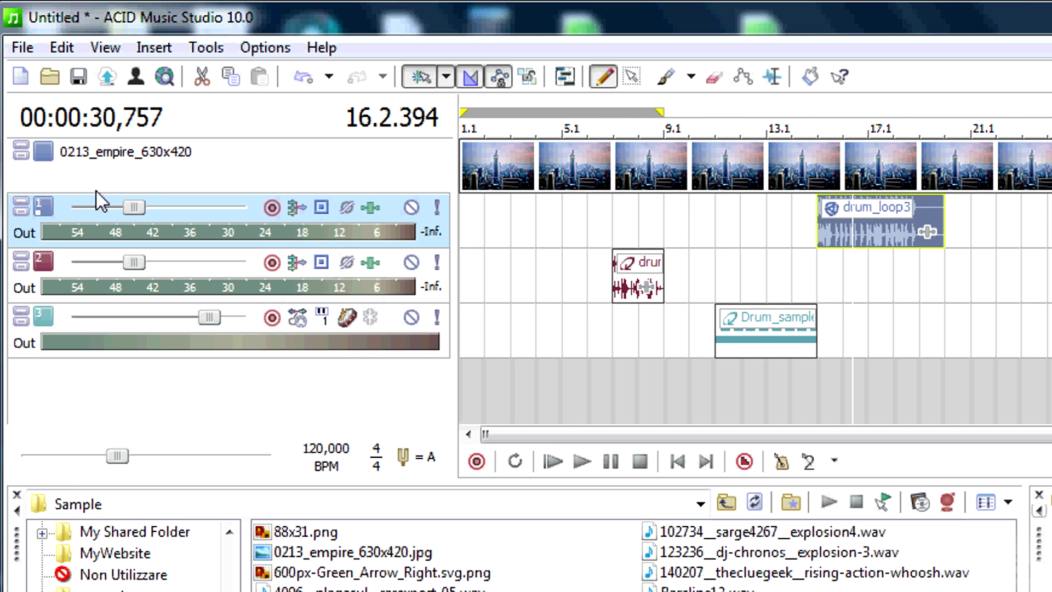
Enlarge the 0213_empire_630x420 image track and shrink it back, and heighten the drum_loop3 track to reveal all its controls
left_click_drag(97, 194, 96, 291)
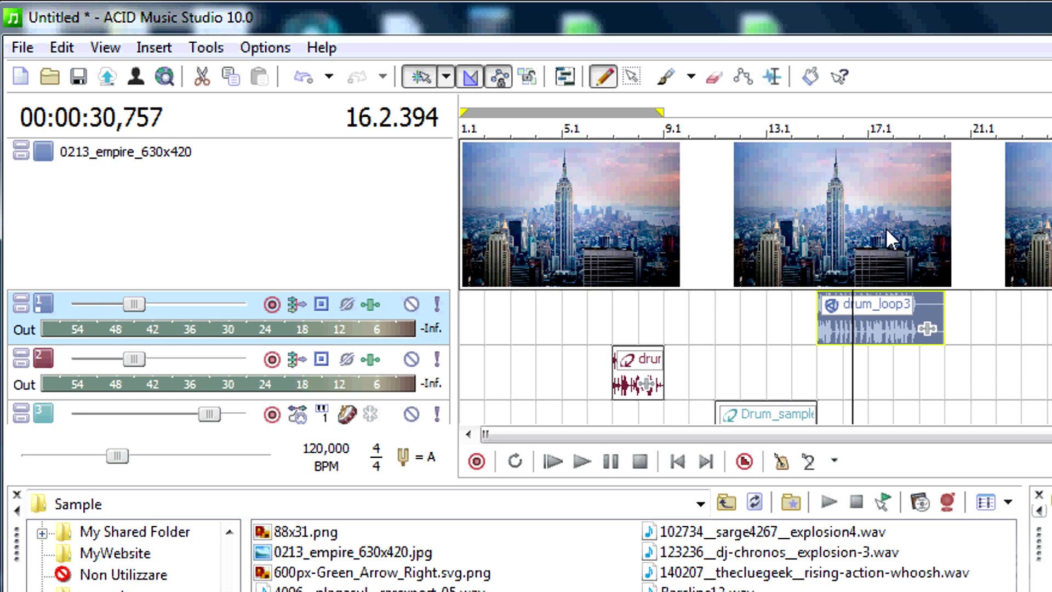
key("ctrl+End")
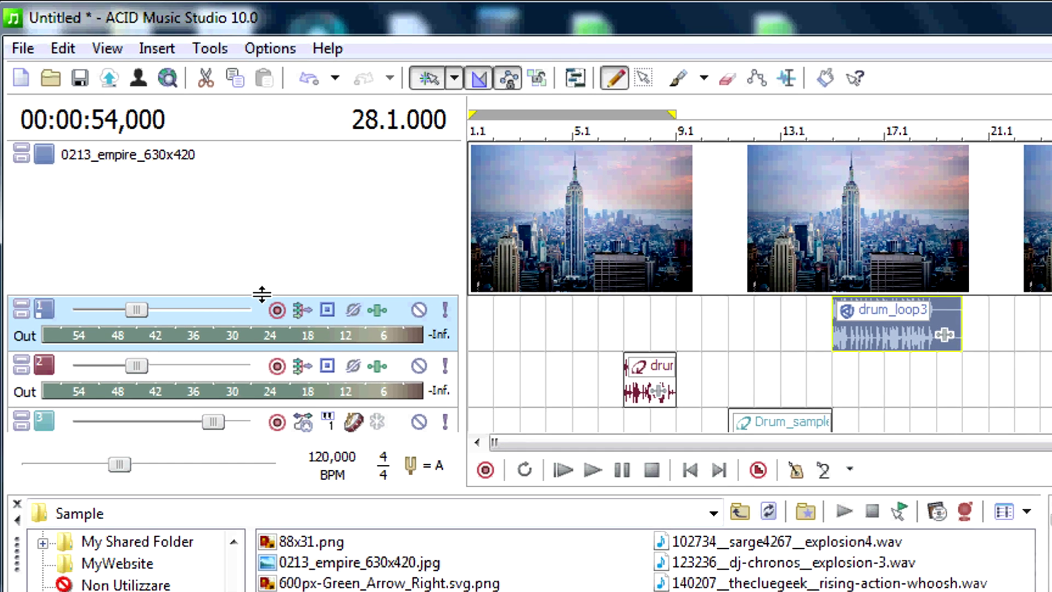
left_click_drag(259, 289, 273, 194)
mouse_move(331, 237)
left_mouse_down()
mouse_move(332, 263)
mouse_move(336, 230)
left_mouse_up()
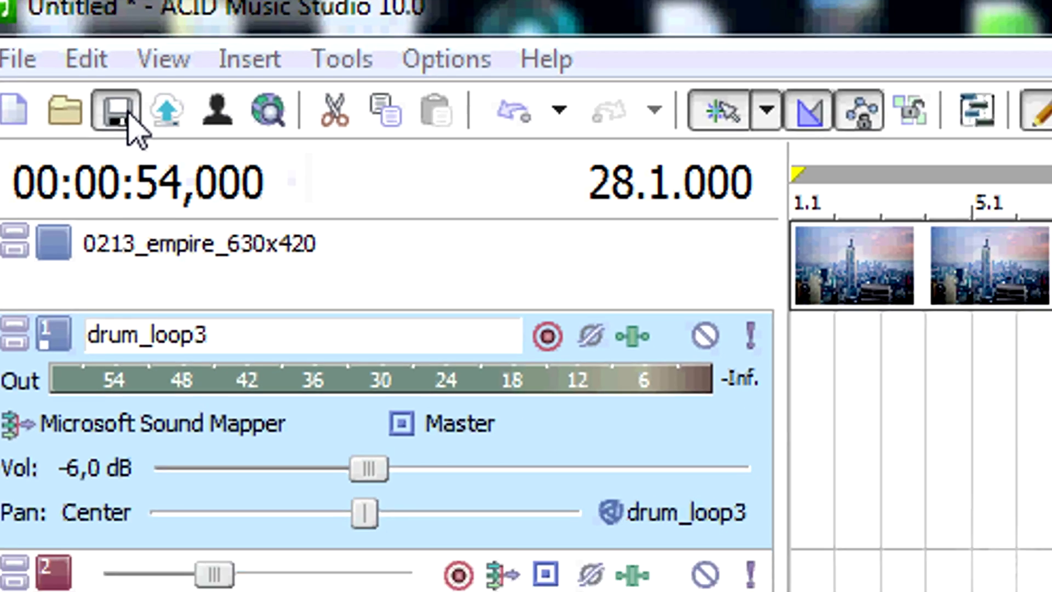
Start saving the project on the Desktop as MyProject.acd and open the choice of project file types
left_click(191, 178)
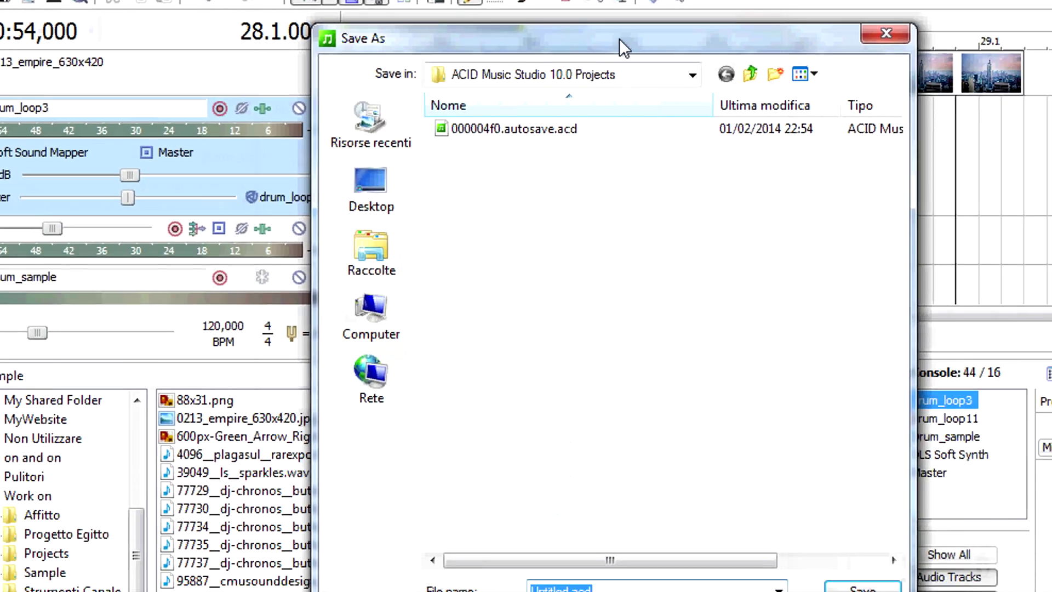
left_click(444, 228)
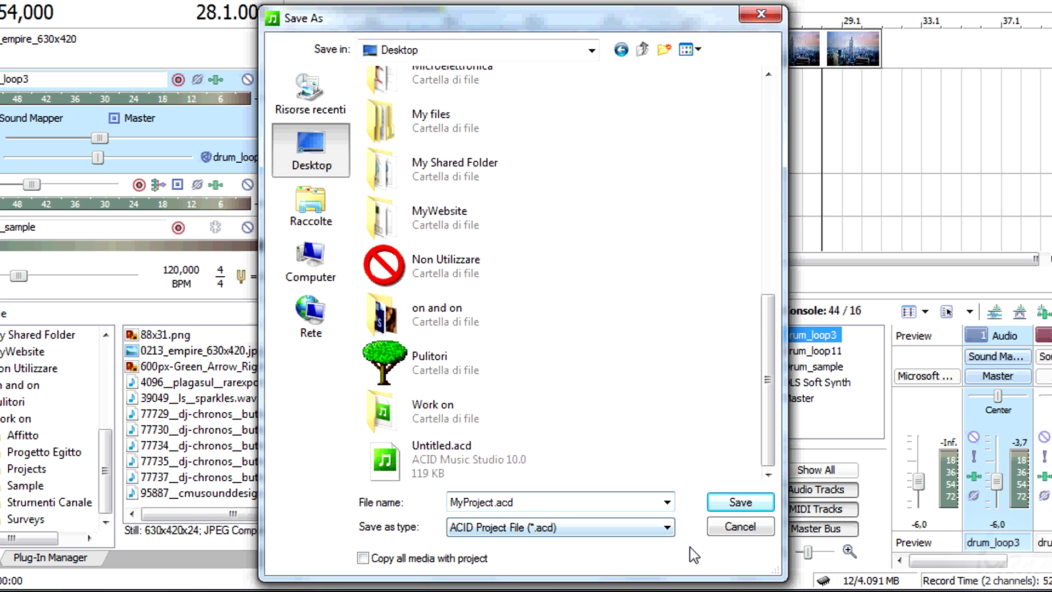
left_click(570, 529)
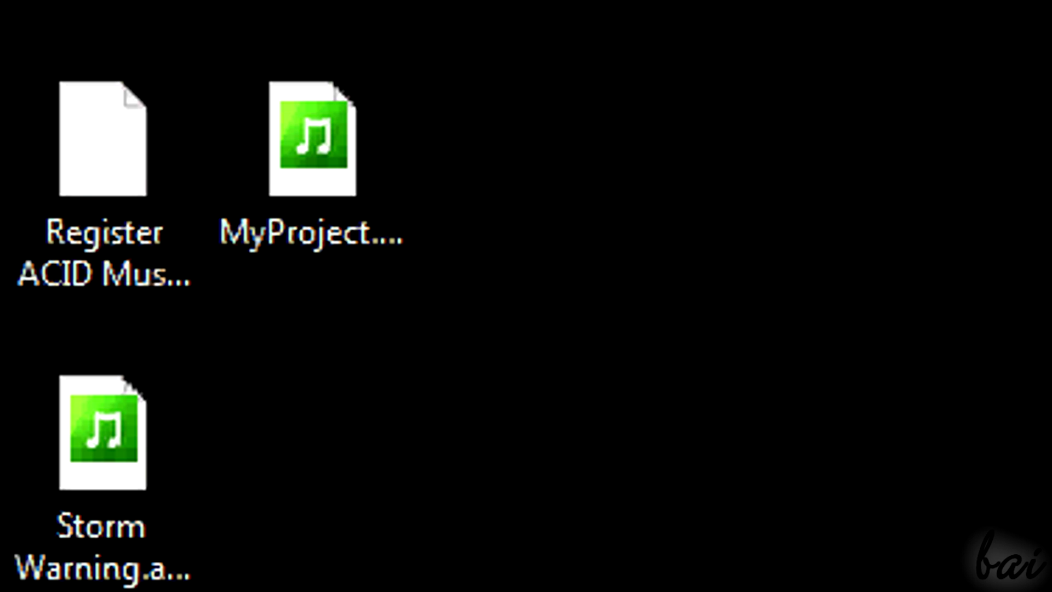
Examine the saved MyProject.acd and MyProject.acd-zip files on the desktop
left_click_drag(603, 258, 347, 404)
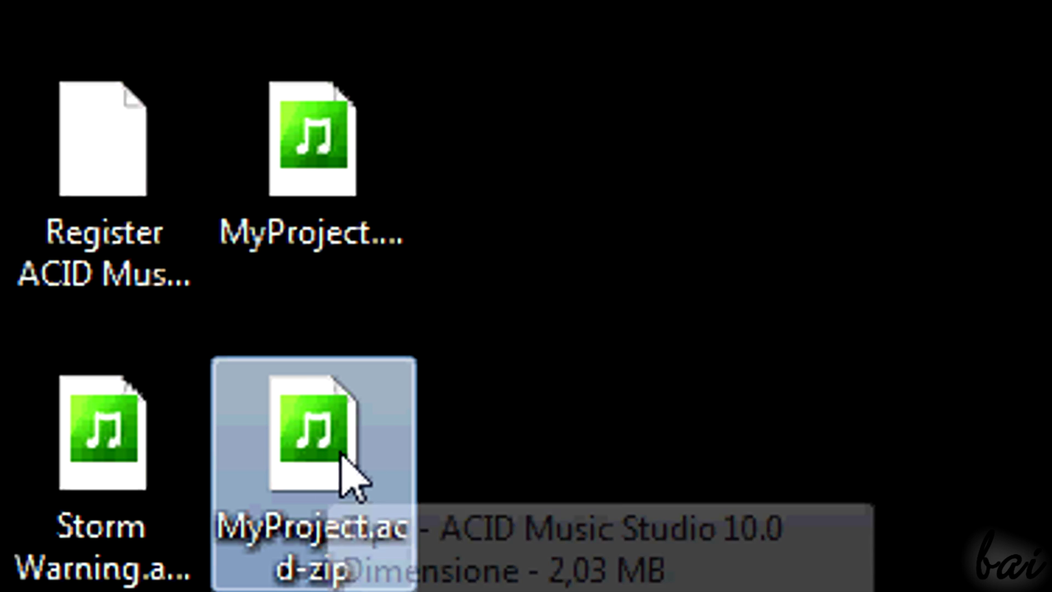
left_click(305, 152)
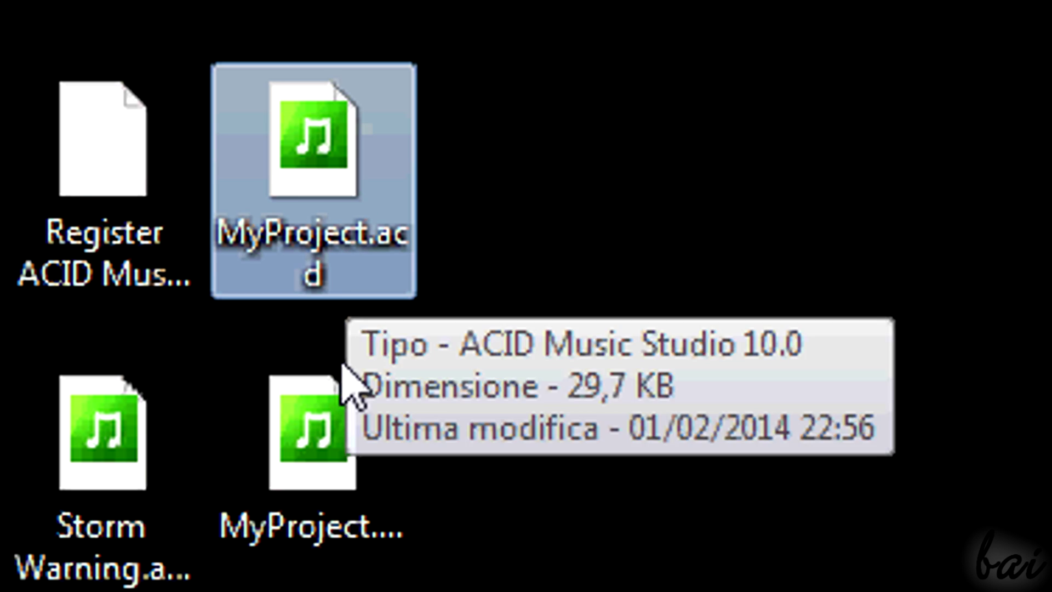
left_click(341, 400)
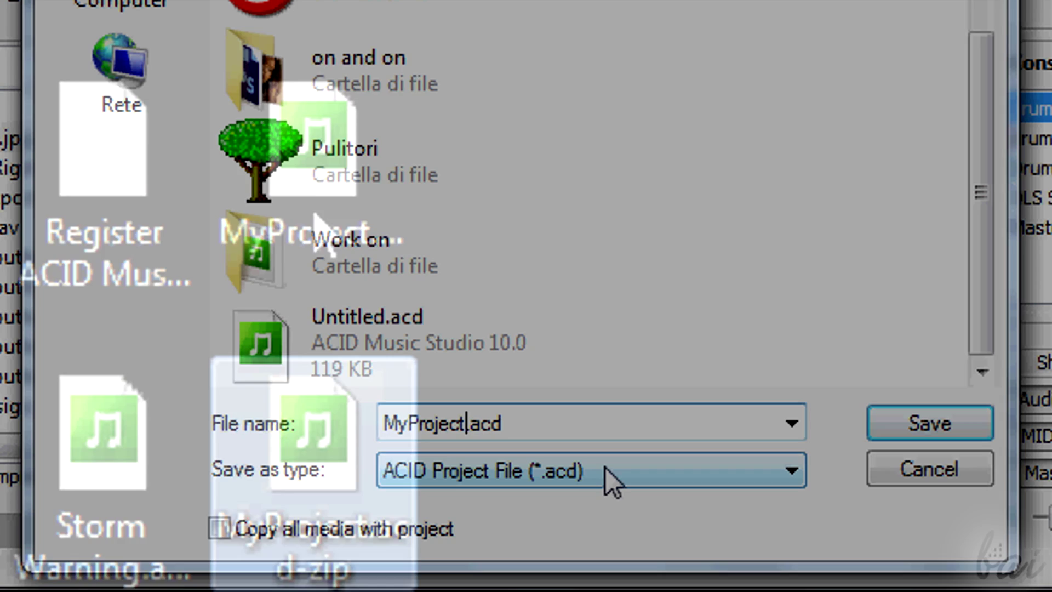
Set the save type to ACID Project With Embedded Media (*.acd-zip)
left_click(605, 470)
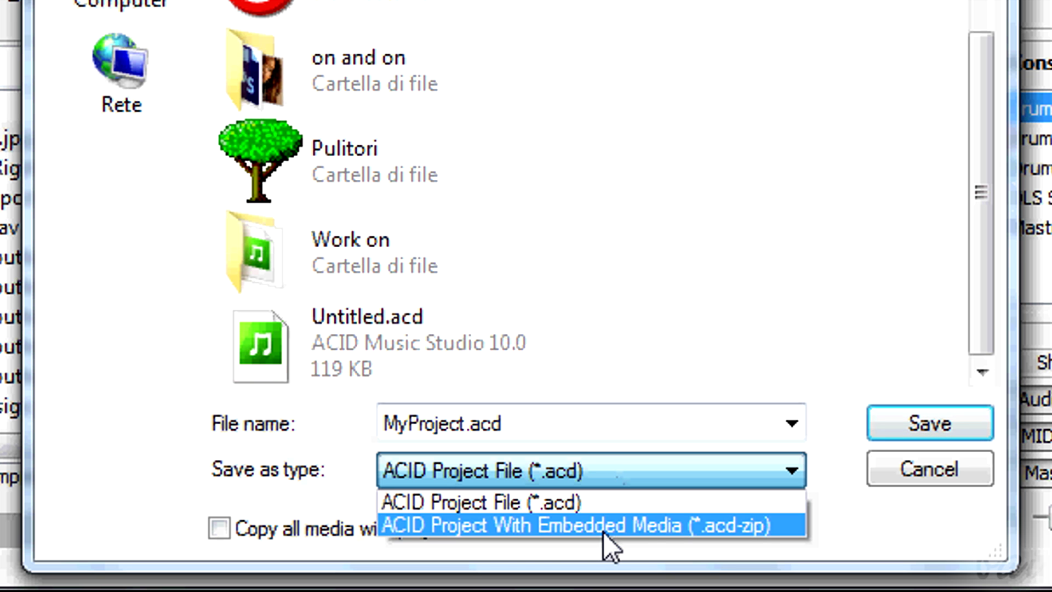
left_click(610, 527)
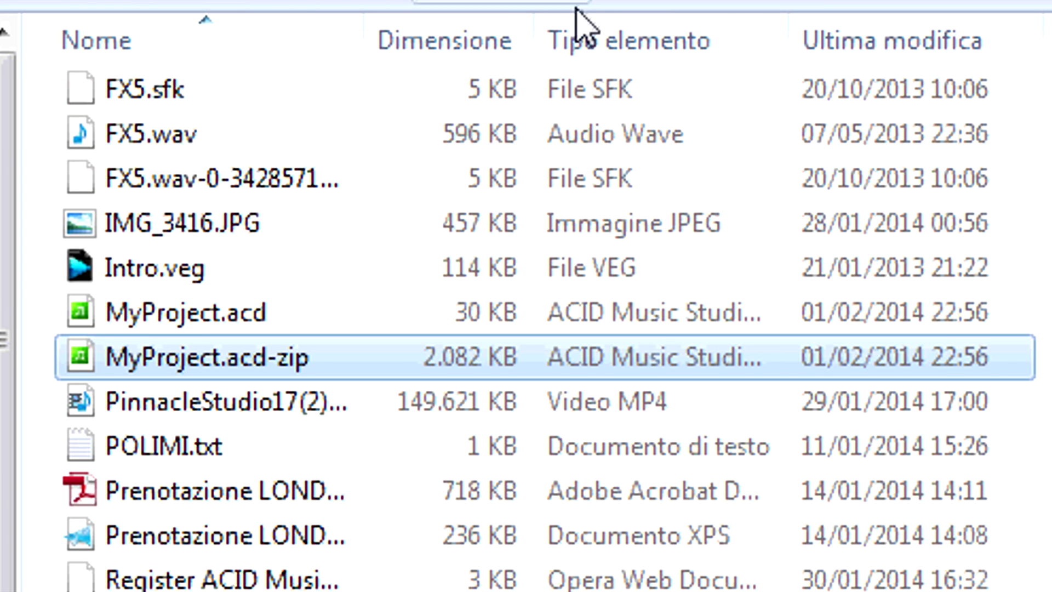
Widen the file list's size column and compare the file sizes of MyProject.acd and MyProject.acd-zip
left_click_drag(529, 40, 725, 40)
left_click(296, 313)
left_click(275, 364)
left_click(685, 324)
left_click(704, 367)
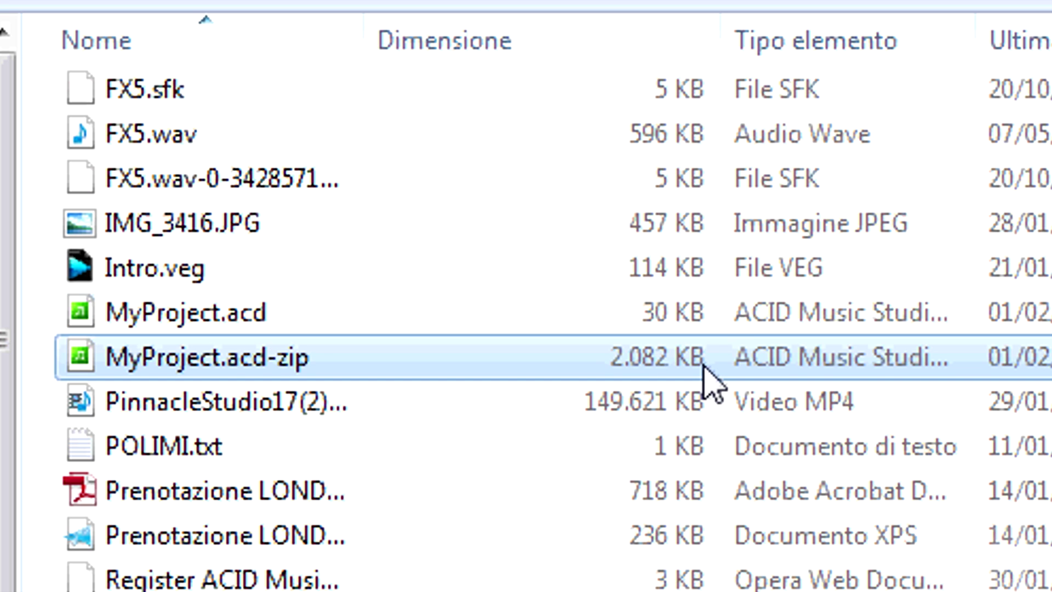
left_click(706, 326)
left_click(707, 361)
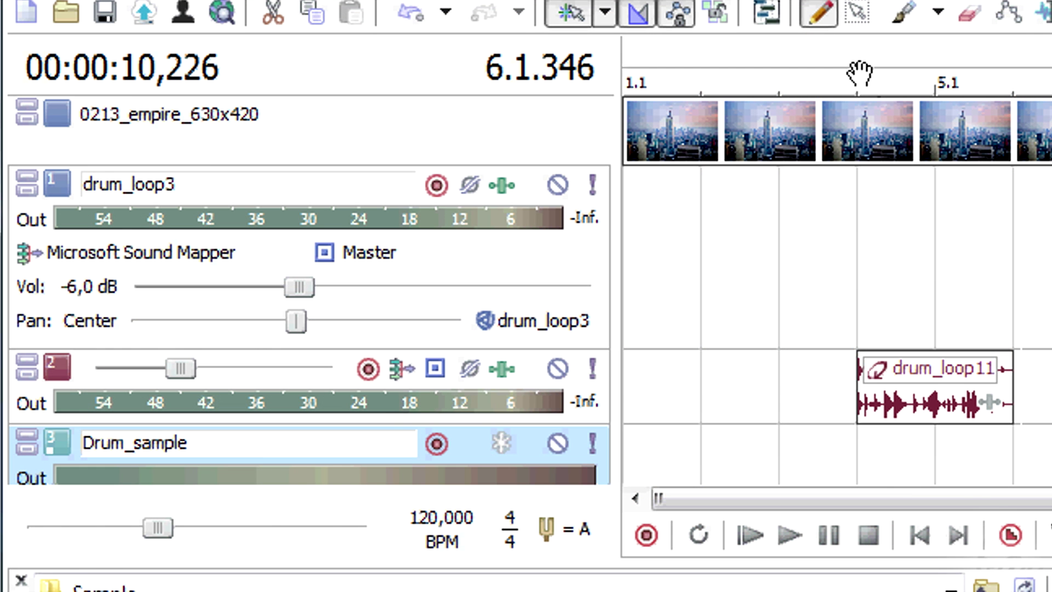
Play the drum_loop11 event from measure 4.1, set the project tempo to 138,750 BPM and replay it
left_click(859, 73)
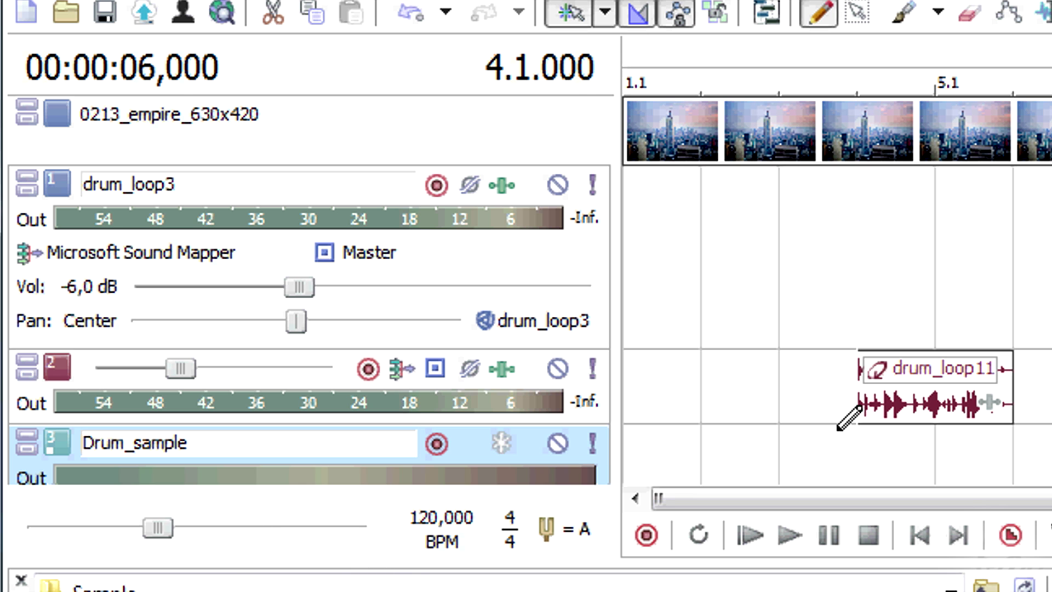
key("space")
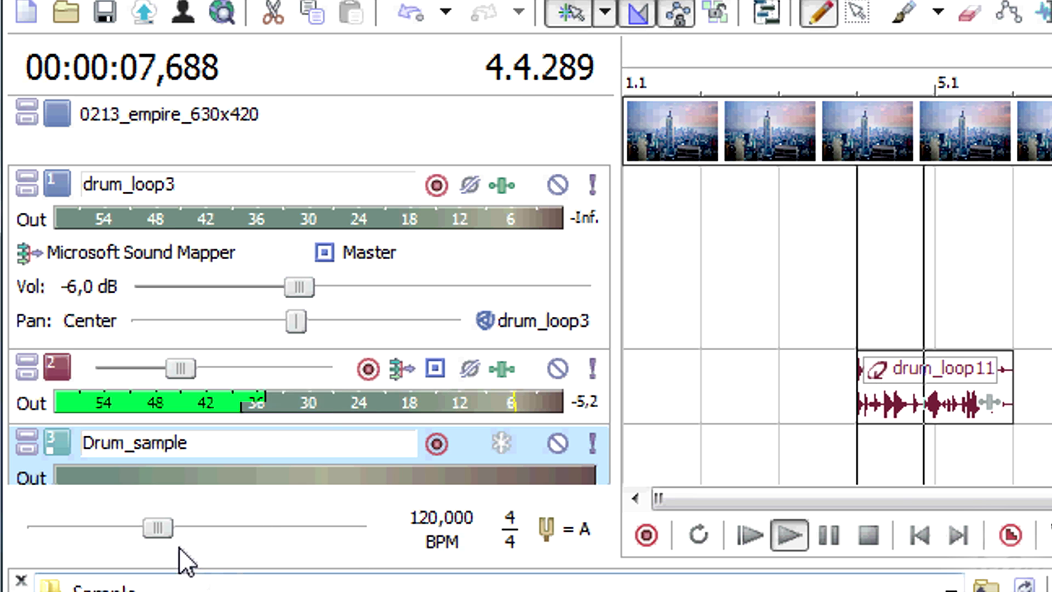
key("space")
left_click_drag(163, 527, 212, 528)
key("space")
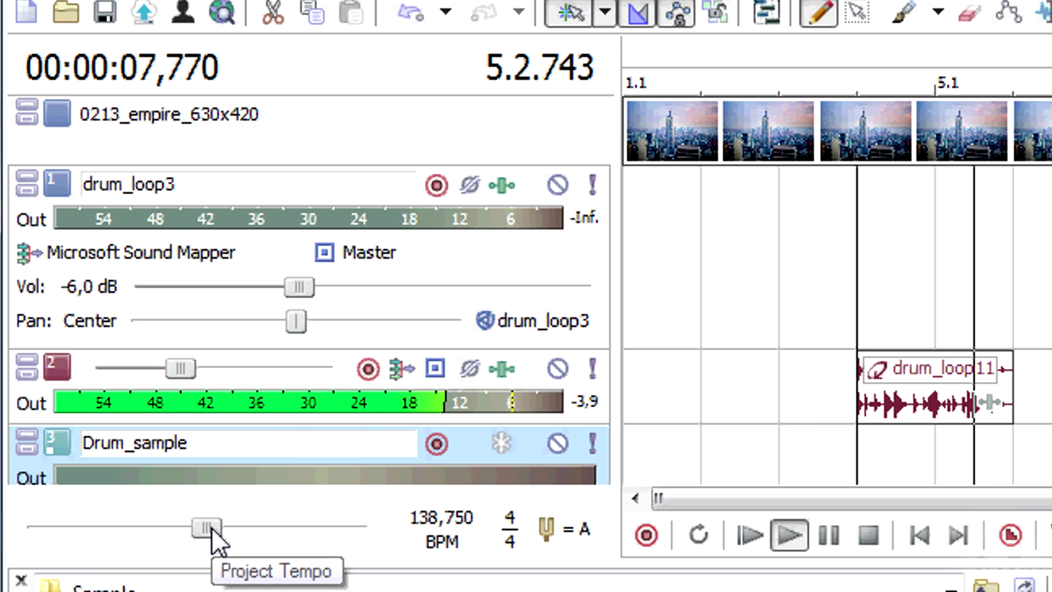
Stop playback, raise the project tempo to 163,125 BPM and play the event again from measure 4.1
key("space")
left_click_drag(211, 528, 275, 527)
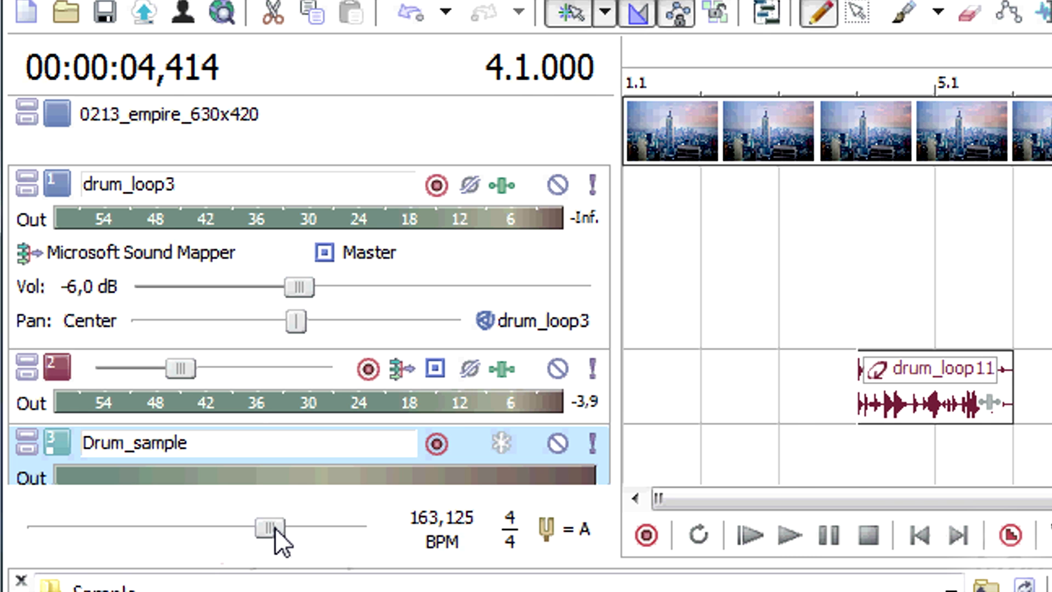
key("space")
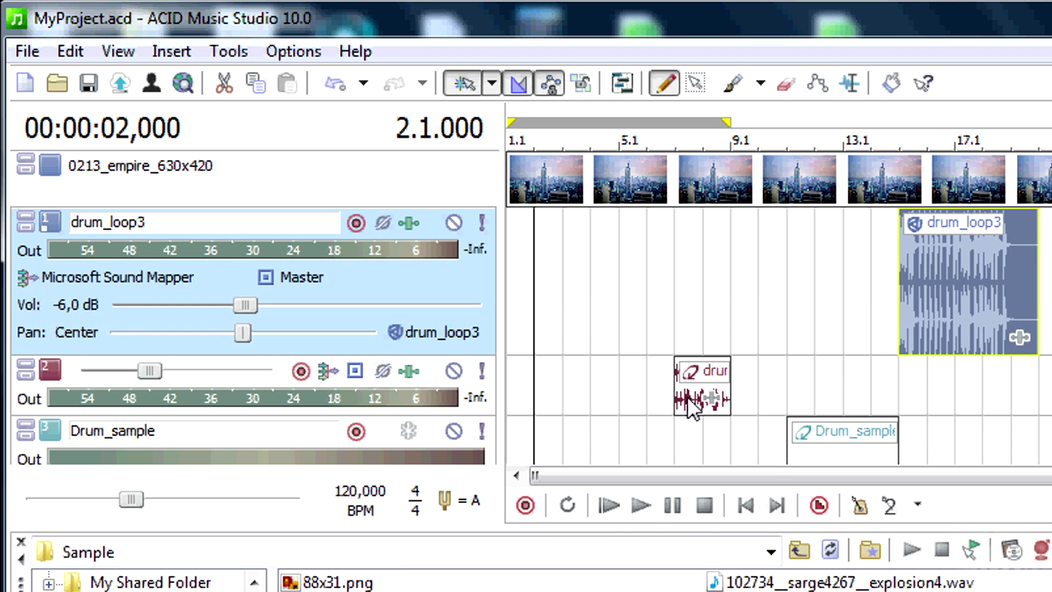
Move the drum_loop11 event to start at measure 4.1 and play the project from that point
left_click_drag(687, 397, 623, 393)
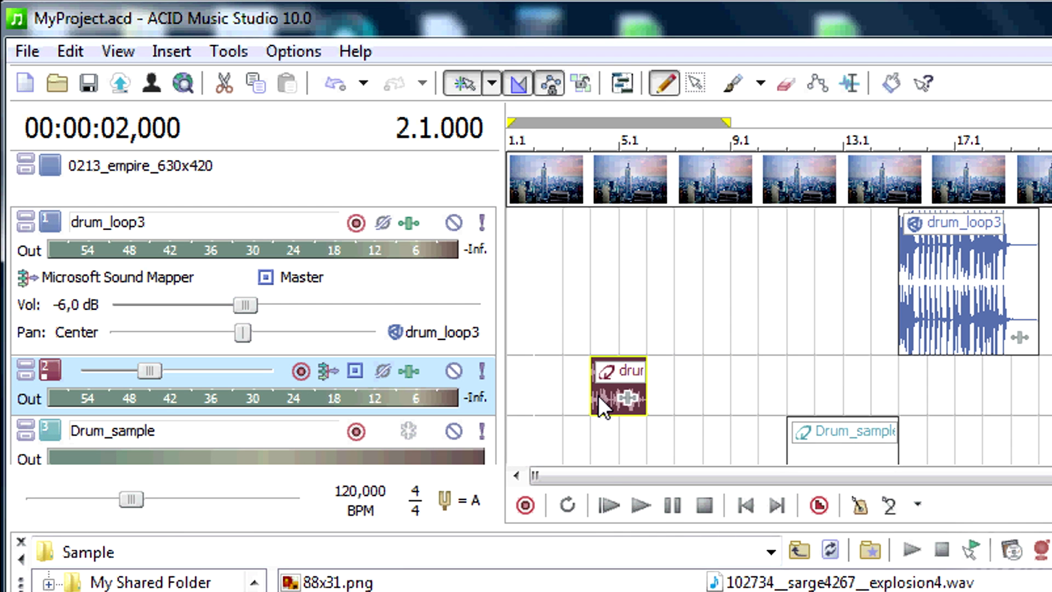
left_click(641, 504)
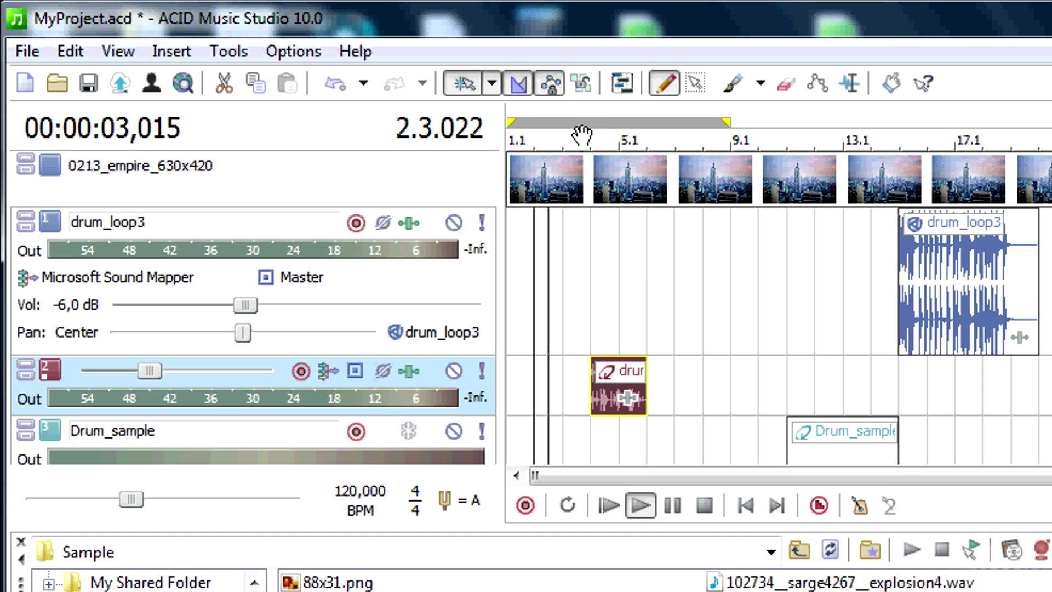
left_click(587, 116)
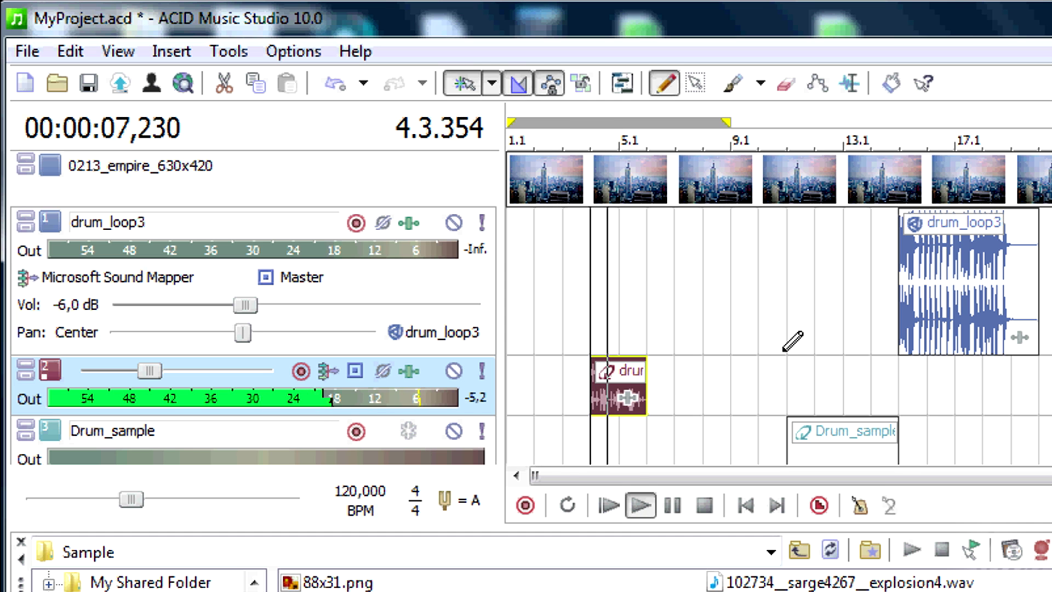
Pause and resume playback of the drum_loop11 event twice
left_click(673, 504)
left_click(651, 504)
left_click(674, 505)
left_click(650, 504)
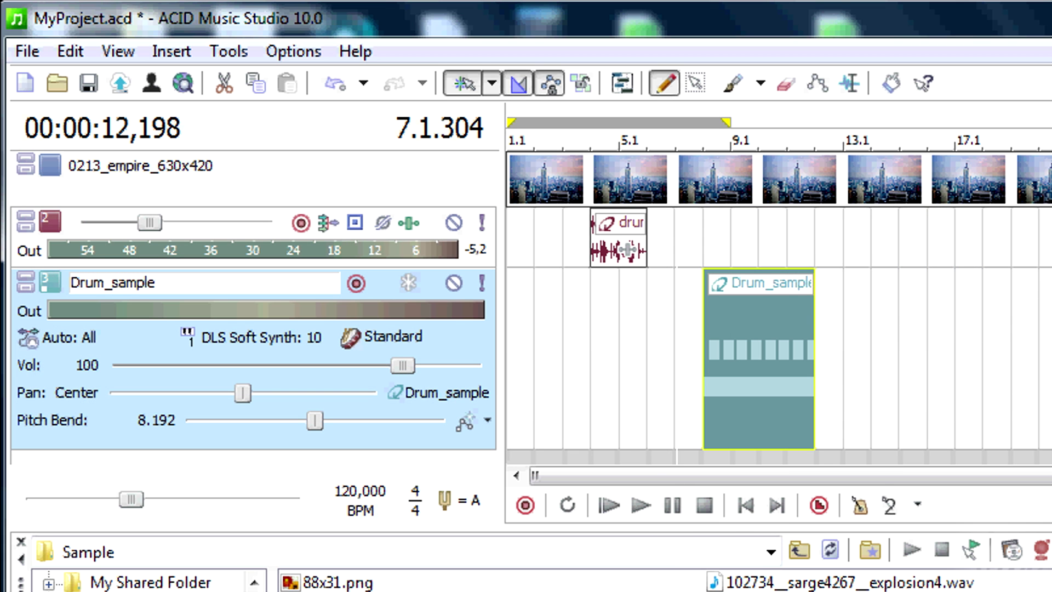
Play the Drum_sample event from measure 7.1, stop and restart it, and pause at the current position
key("space")
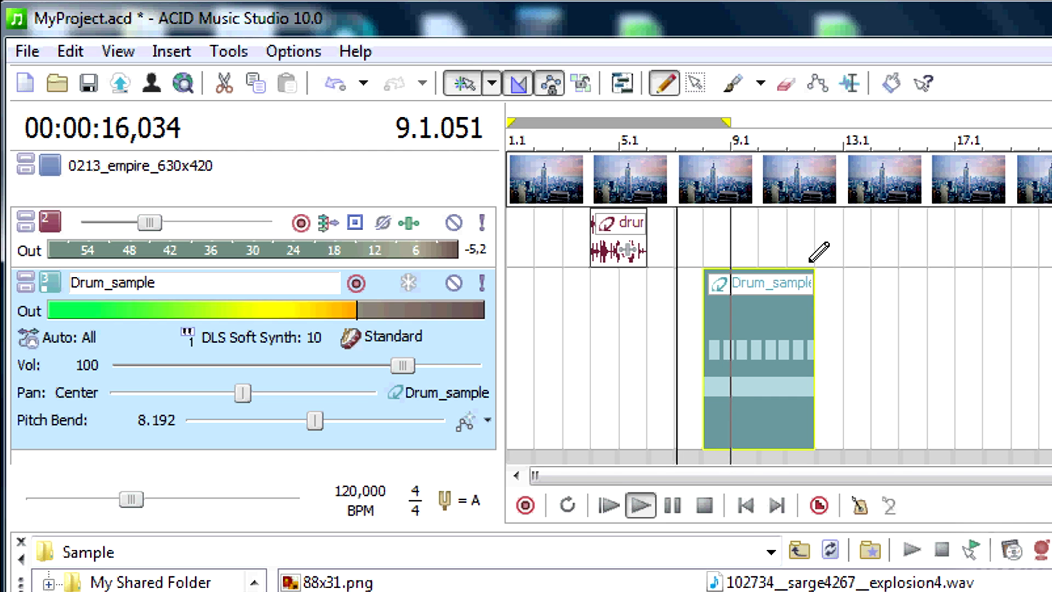
key("space")
key("space")
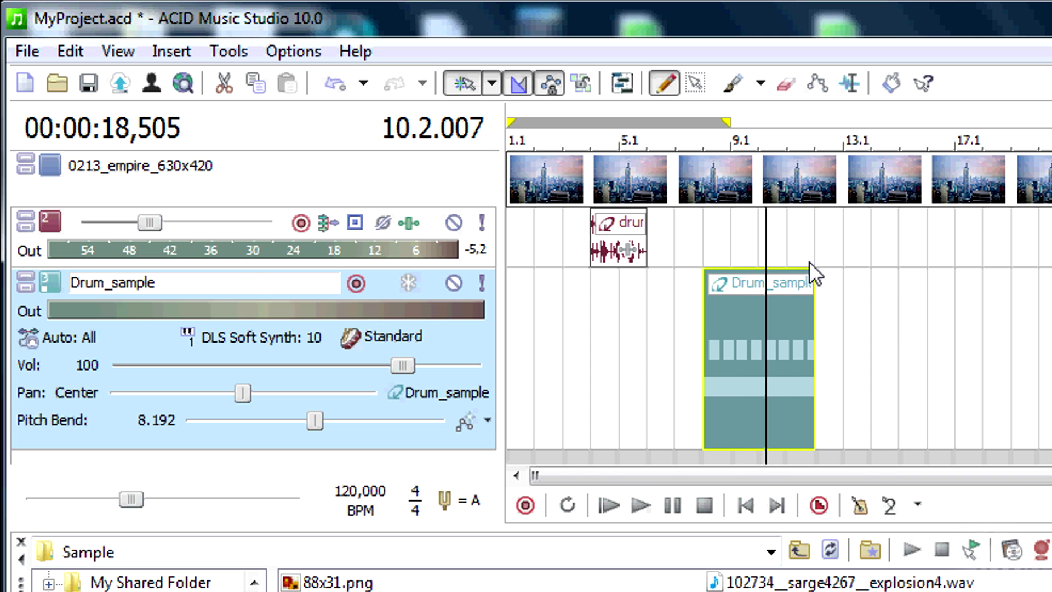
key("Return")
Place the cursor at measure 9.1 and repeatedly start and stop playback from there
left_click(729, 122)
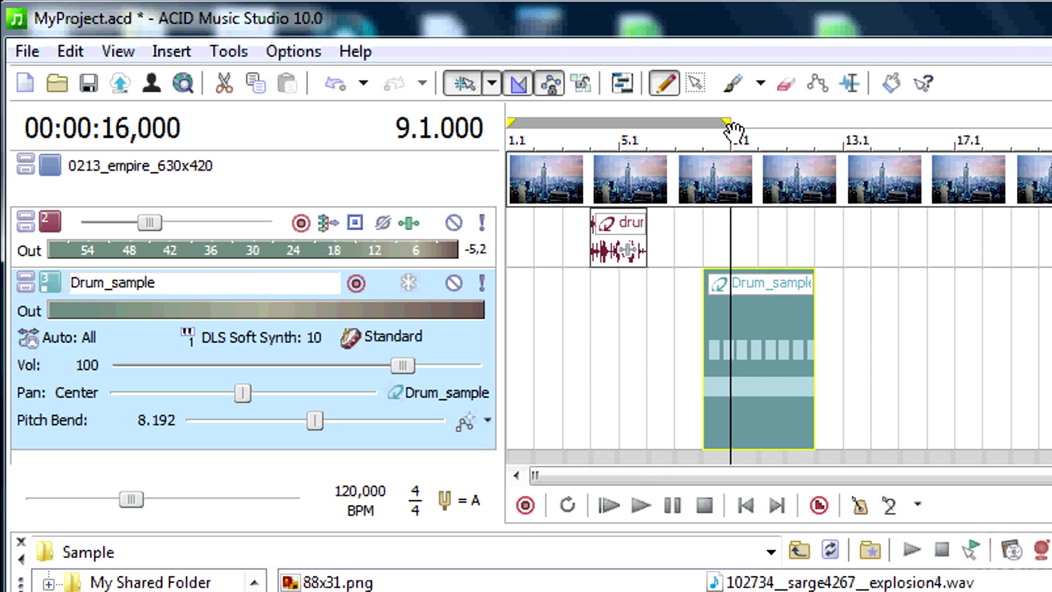
key("space")
key("space")
key("space")
key("space")
key("space")
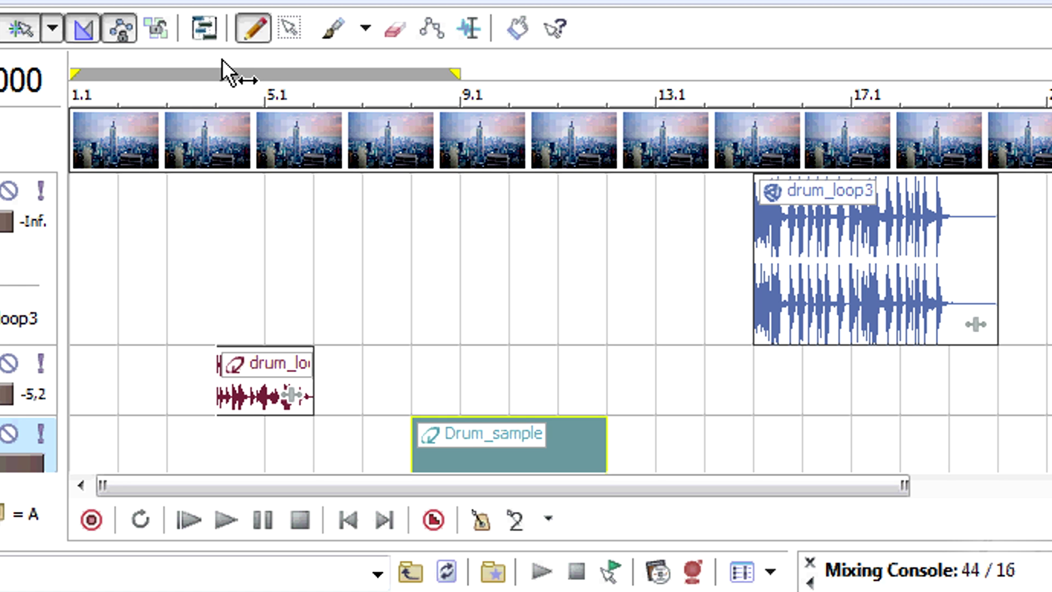
Define a loop region from measure 4.1 to 5.1 and play it with loop playback on
left_click_drag(222, 76, 868, 69)
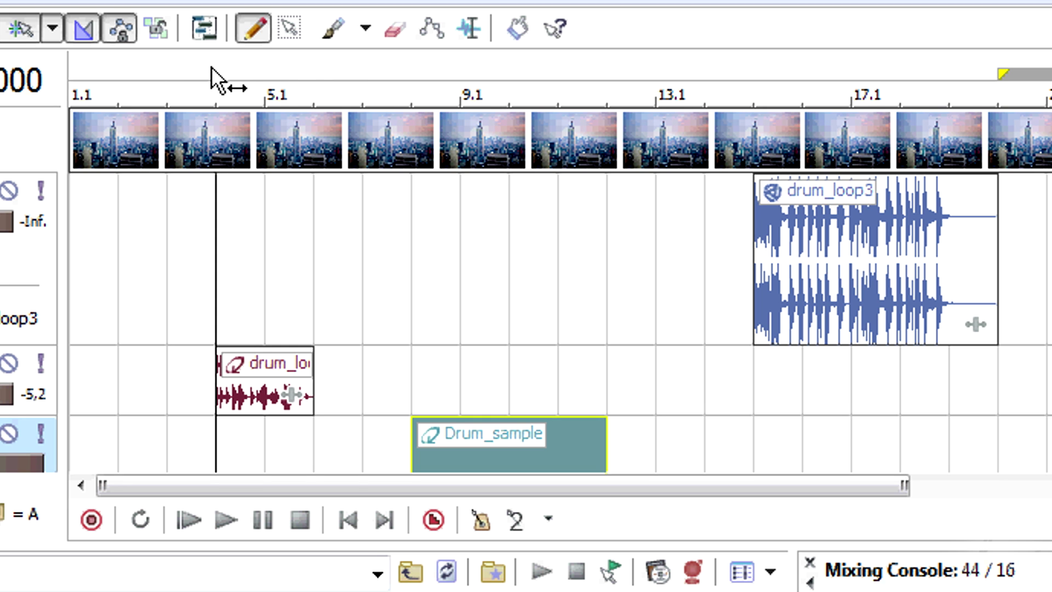
mouse_move(232, 66)
left_mouse_down()
mouse_move(404, 71)
mouse_move(239, 68)
mouse_move(311, 73)
mouse_move(265, 73)
left_mouse_up()
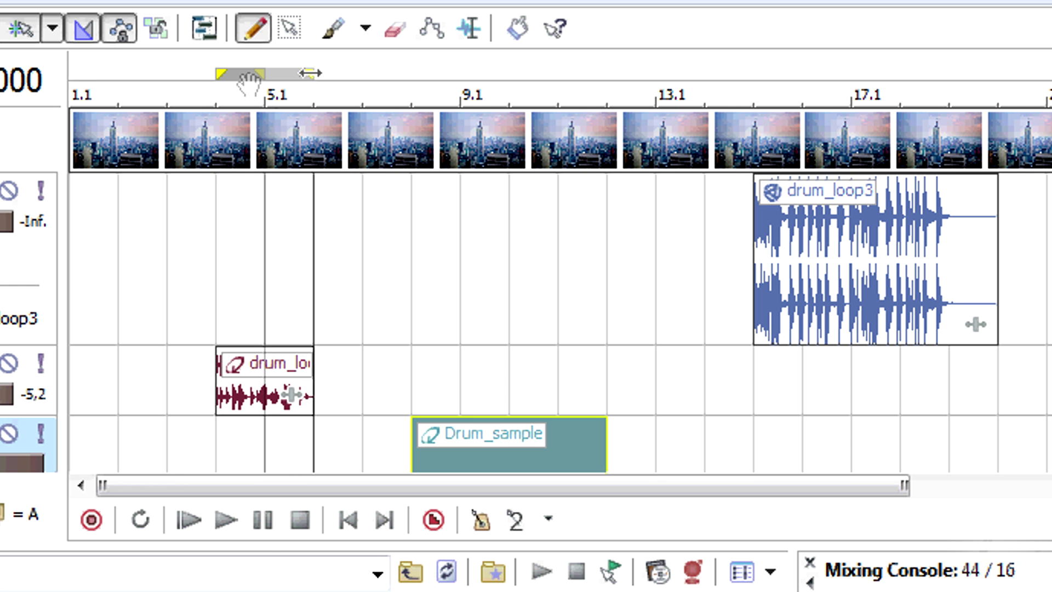
left_click(141, 518)
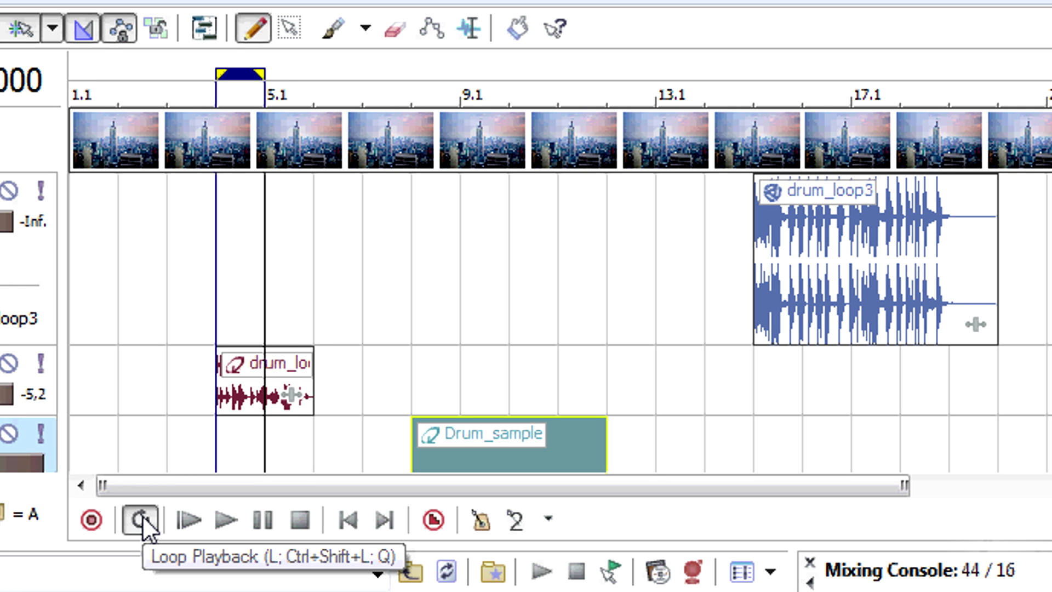
scroll(242, 77, "up", 1)
left_click(226, 518)
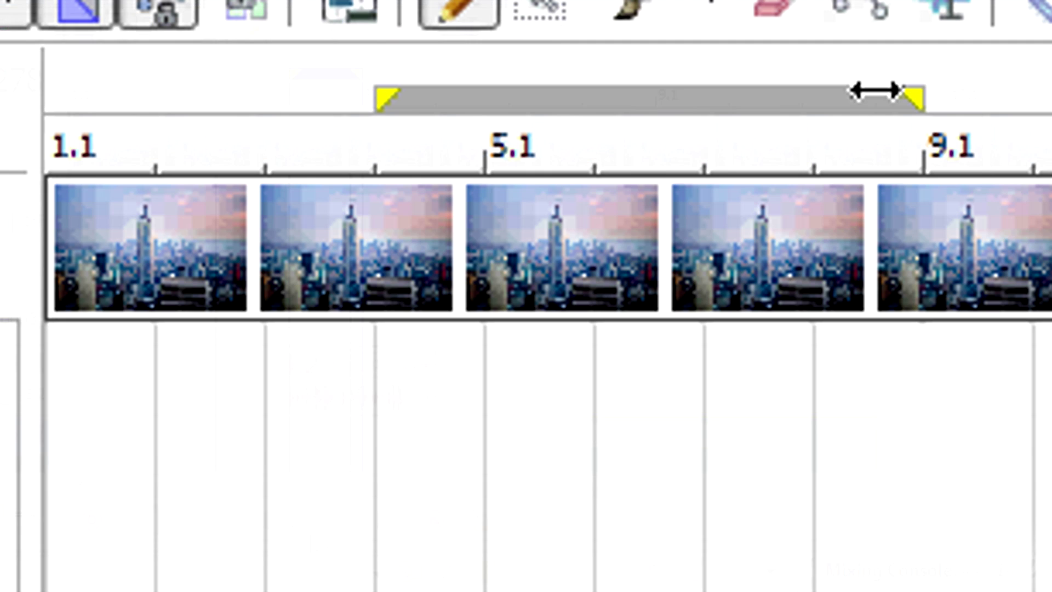
Shorten the loop region from its end marker, then play, stop and replay it with loop playback on
mouse_move(875, 92)
left_mouse_down()
mouse_move(399, 88)
mouse_move(588, 97)
mouse_move(482, 108)
mouse_move(704, 110)
left_mouse_up()
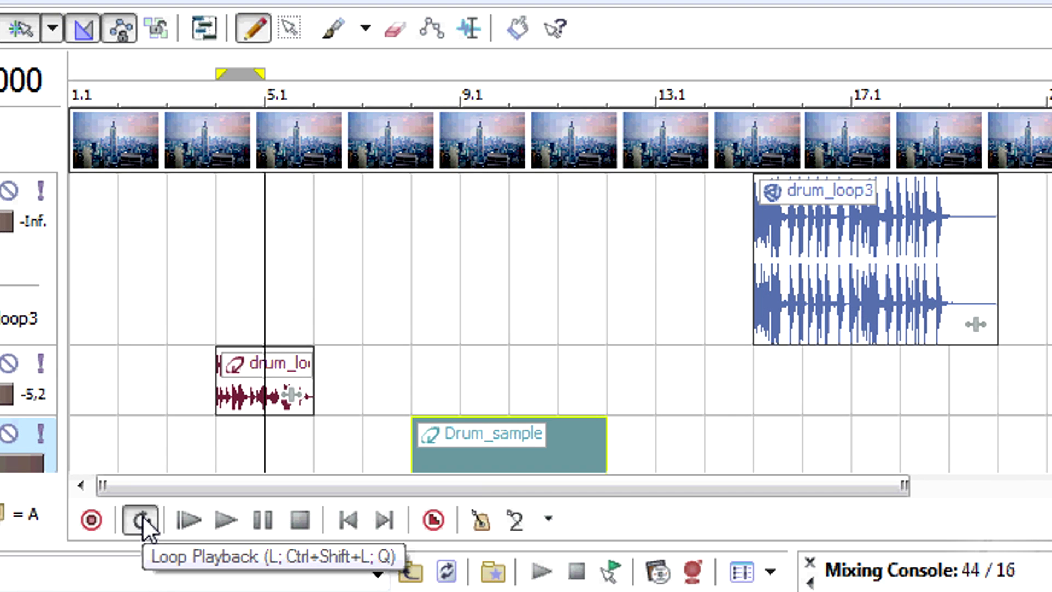
left_click(141, 518)
scroll(345, 229, "up", 1)
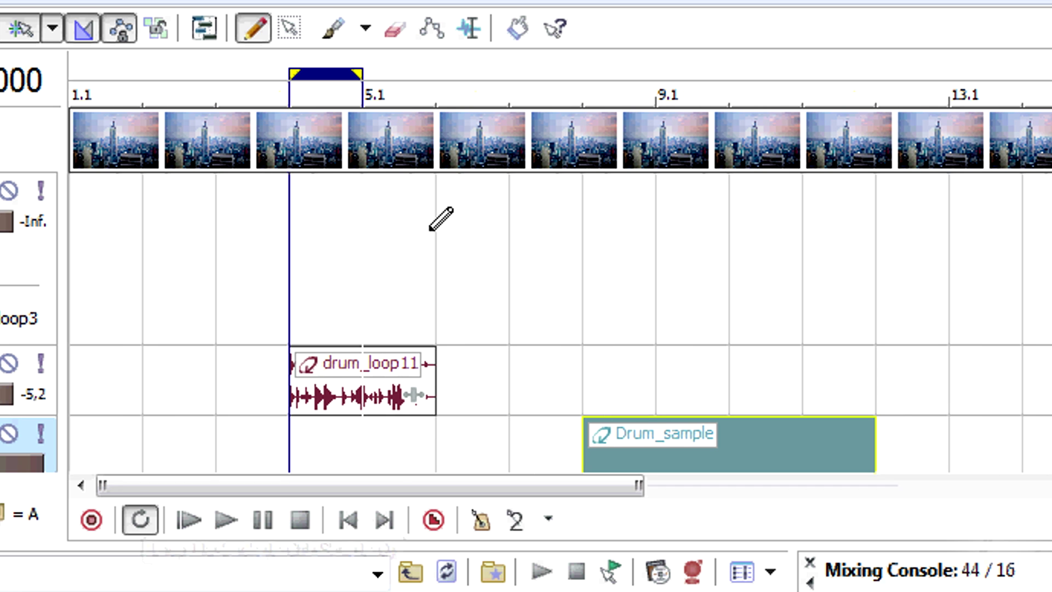
left_click(223, 519)
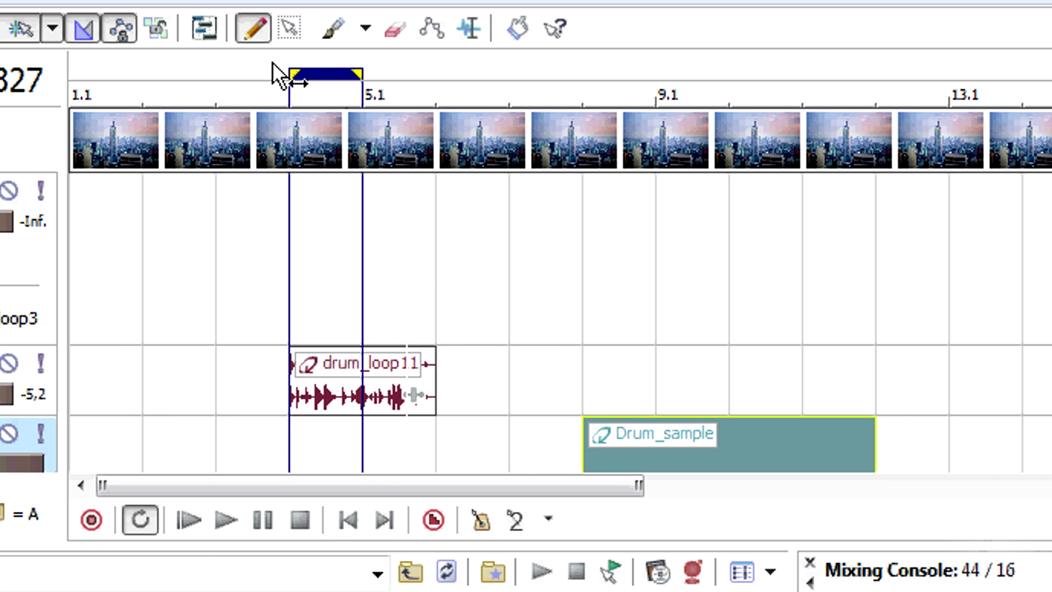
key("space")
left_click(226, 515)
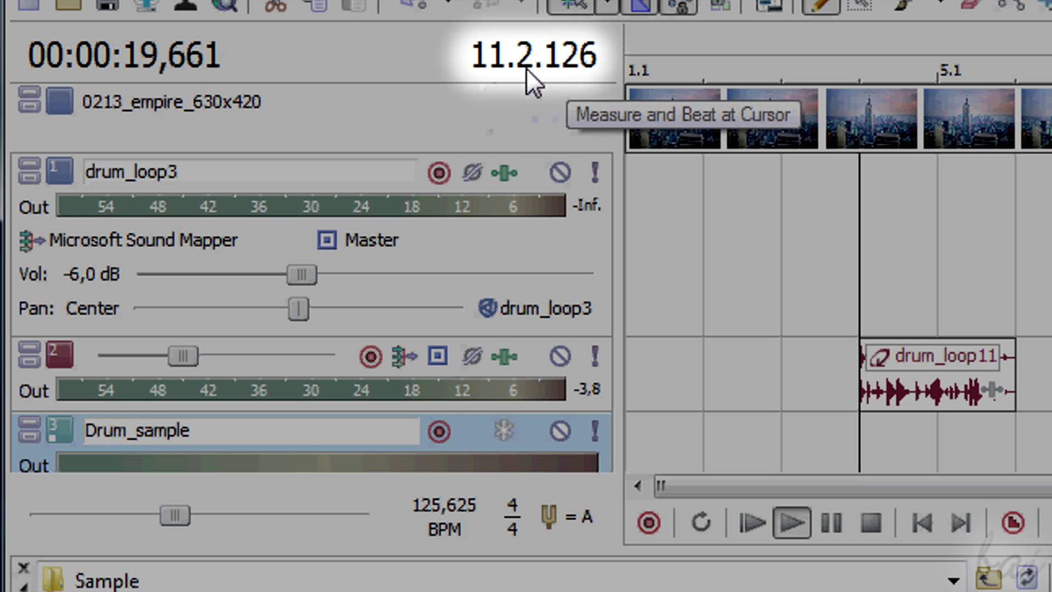
Stop playback, play the looped section again and turn on the metronome
key("space")
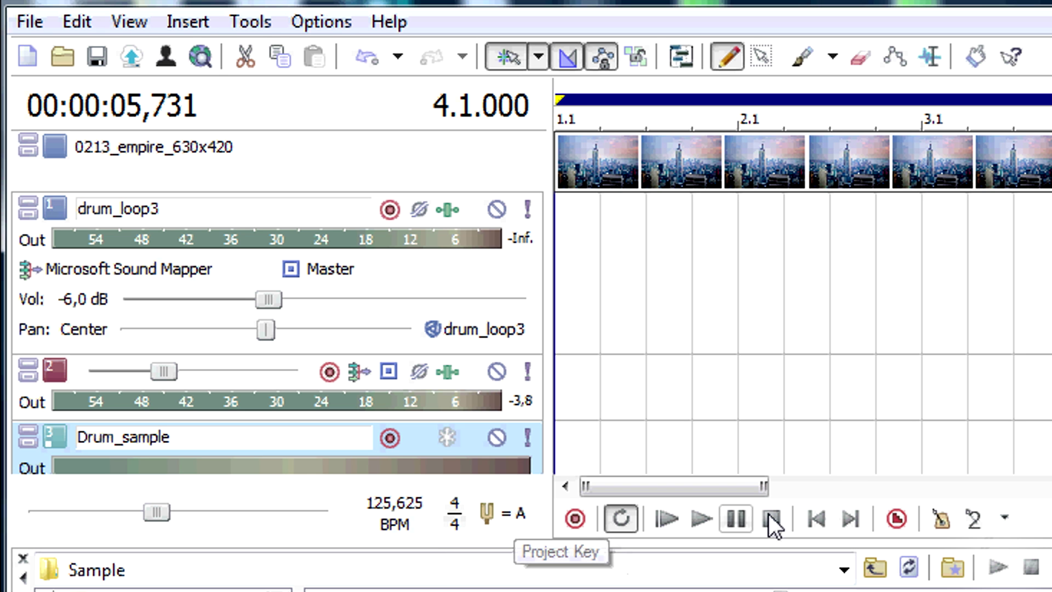
left_click(702, 519)
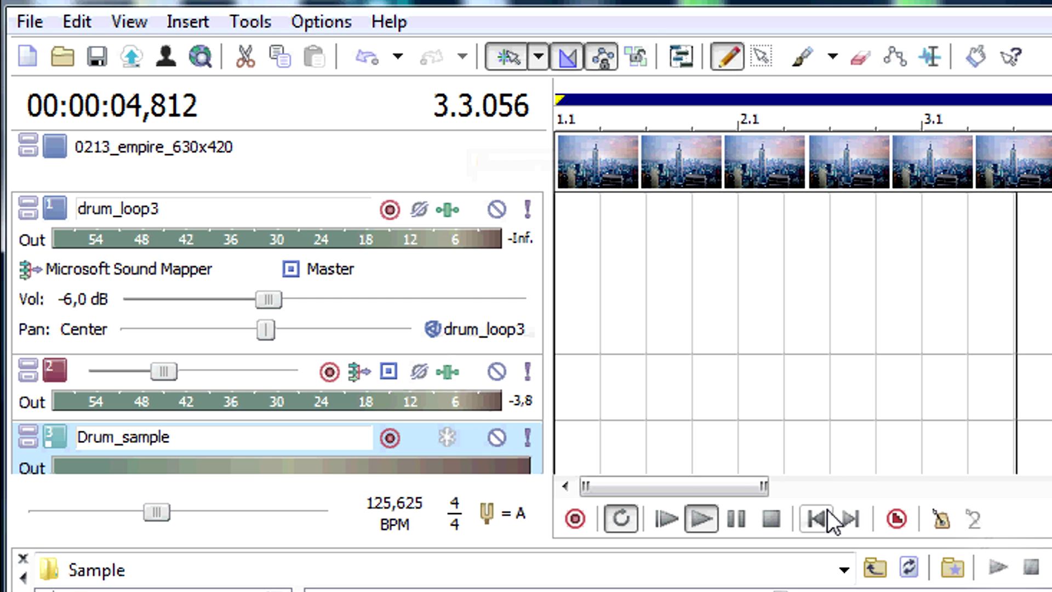
left_click(942, 524)
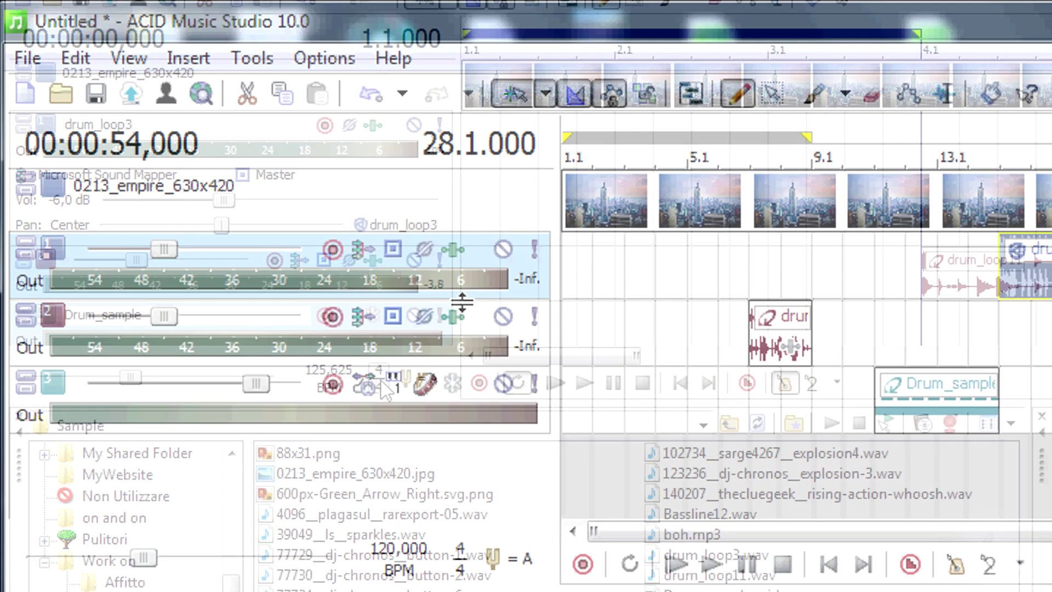
Increase the heights of the drum_loop3 and drum_loop11 tracks
left_click_drag(463, 301, 456, 406)
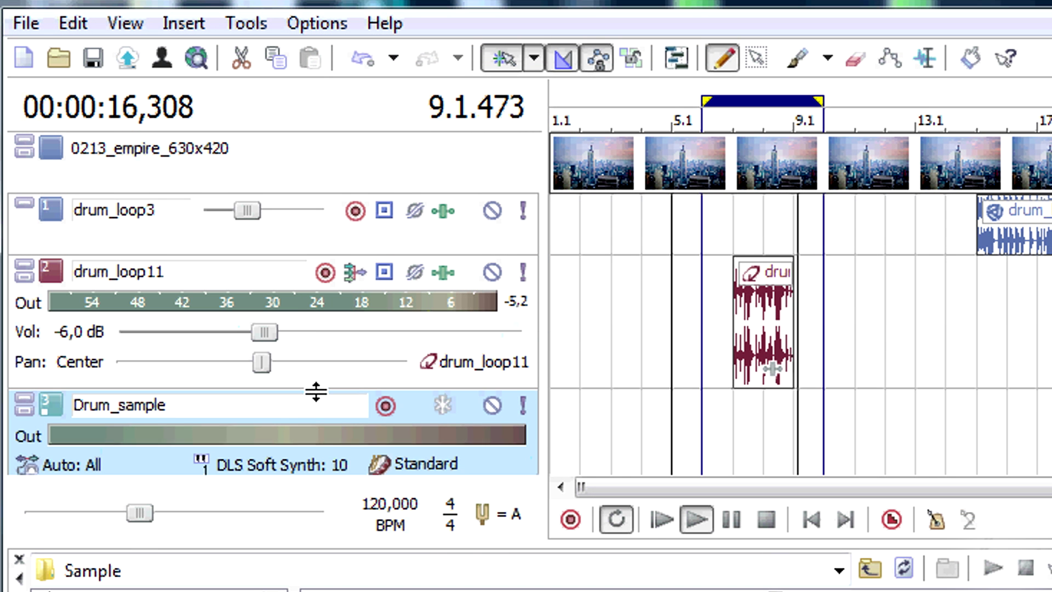
left_click_drag(316, 392, 315, 396)
Fit the loop region to the drum_loop11 event from measure 7.1 to 9.1 and raise that track's volume during playback
left_click_drag(813, 101, 799, 101)
left_click_drag(703, 101, 735, 101)
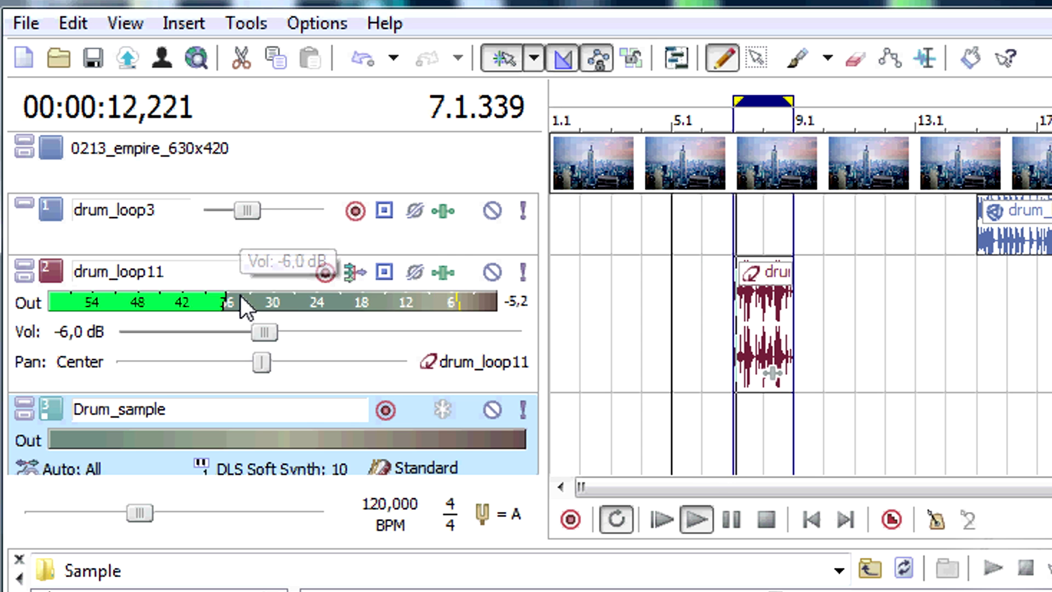
left_click_drag(266, 332, 413, 336)
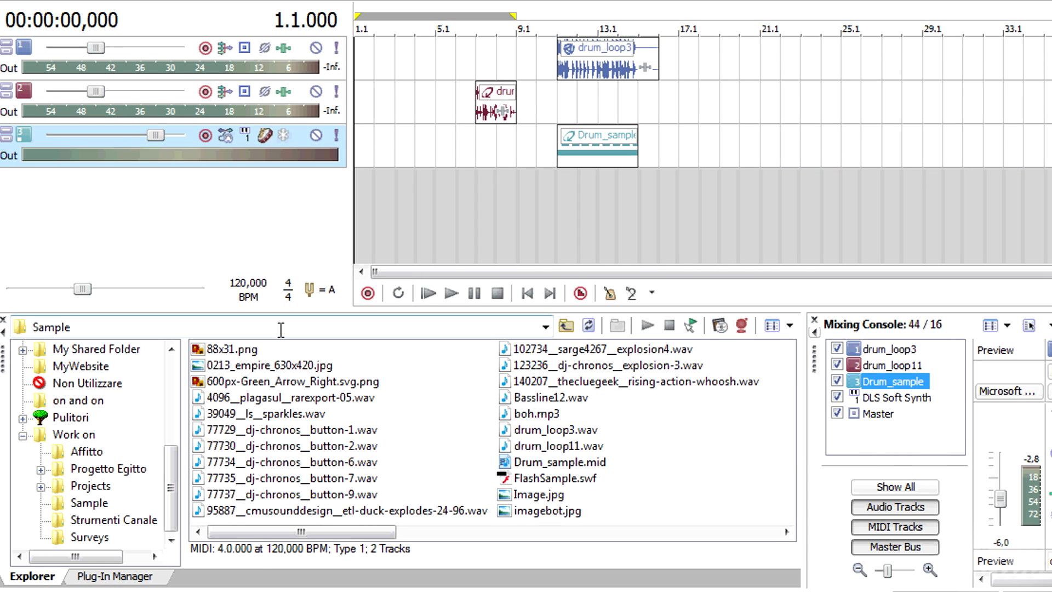
Add 0213_empire_630x420.jpg as a video track above the audio tracks, starting at measure 1.1
left_click(313, 365)
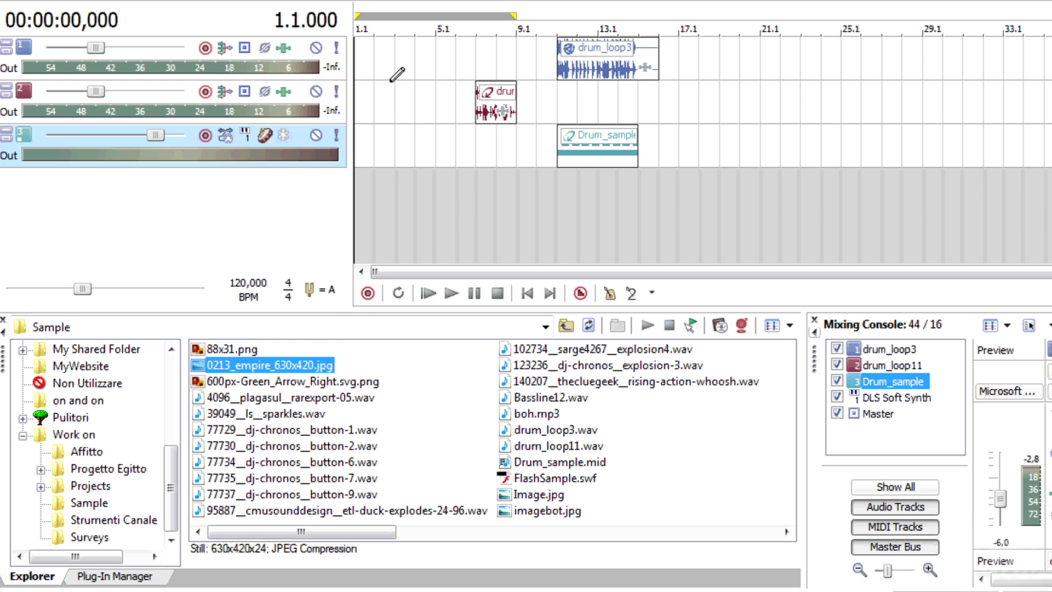
left_click_drag(397, 74, 557, 124)
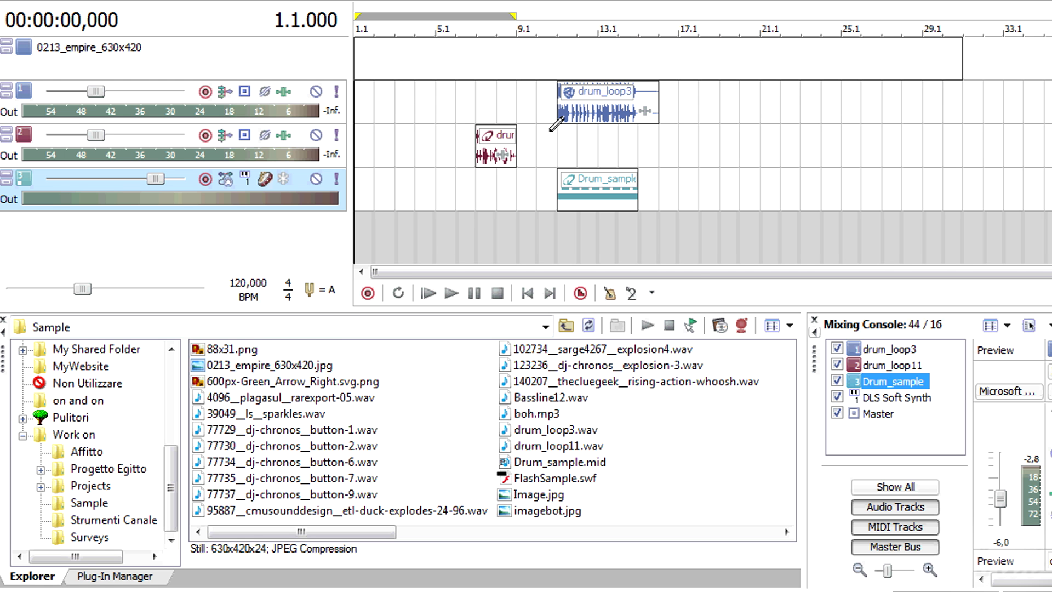
left_click(477, 58)
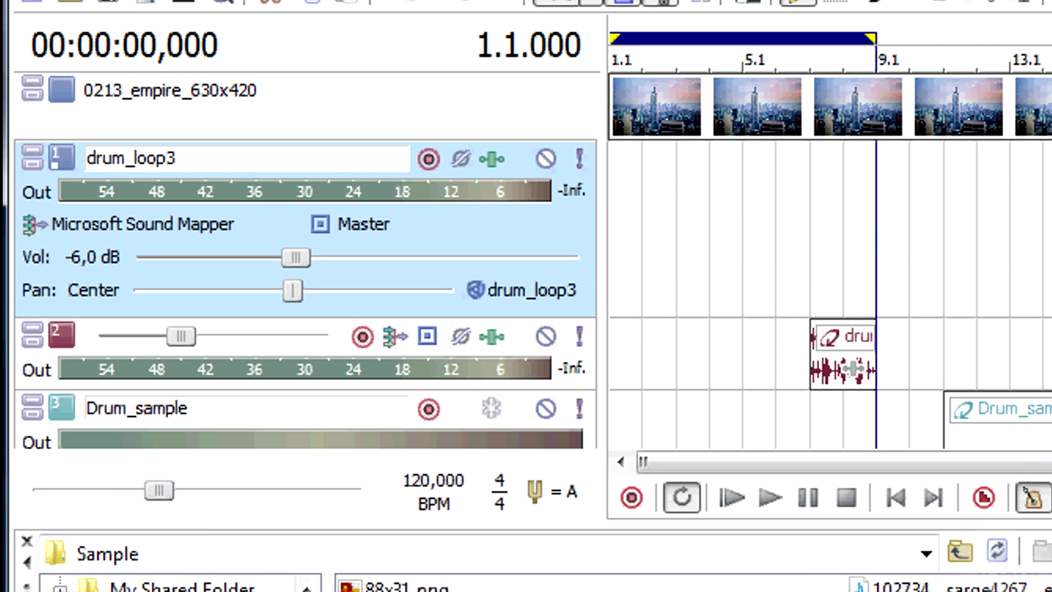
Open the drum_loop3 track's commands, dismiss them, and try to move the track down to the Drum_sample track
right_click(496, 222)
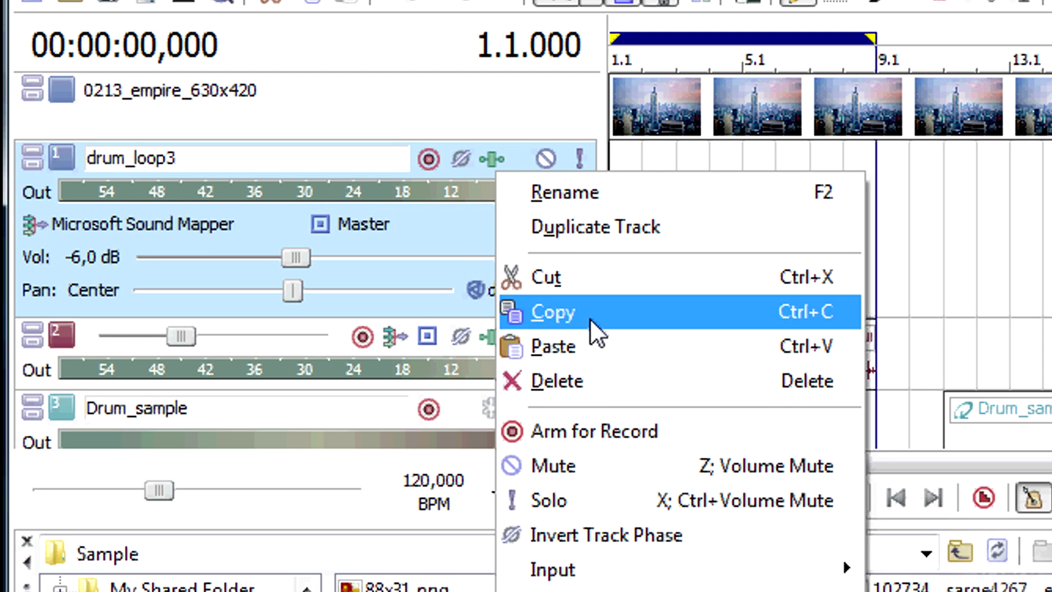
left_click(370, 469)
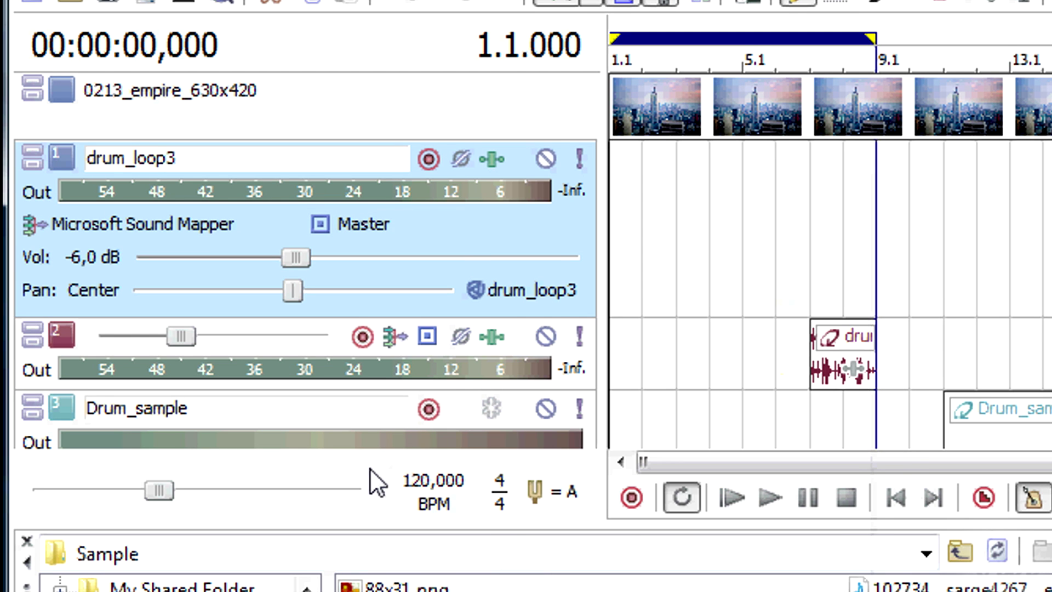
left_click_drag(510, 290, 508, 404)
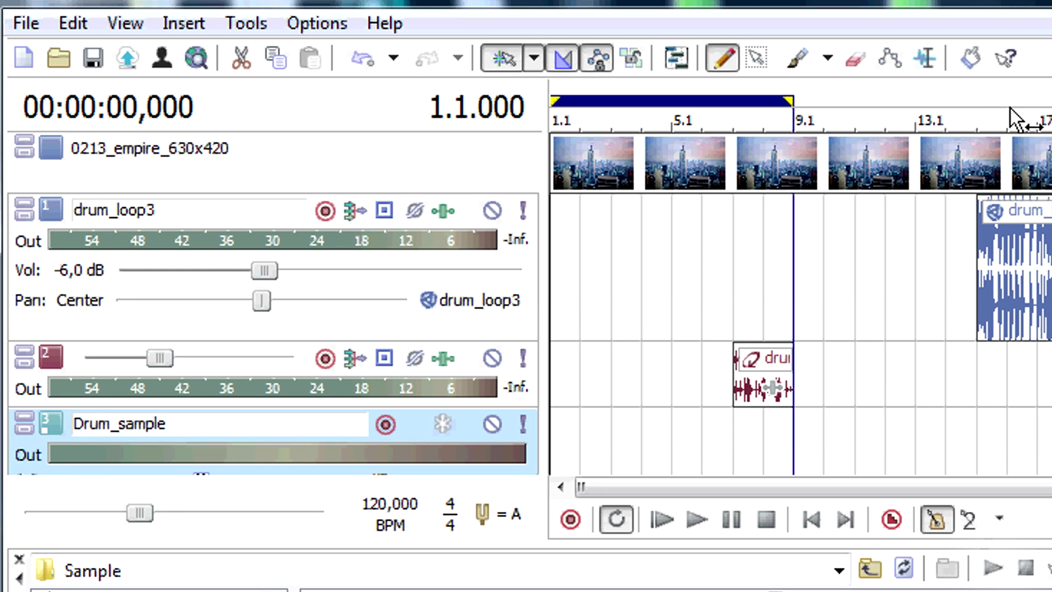
Set the loop region to start at measure 14.1 over the drum_loop3 event and play it from measure 15.1
left_click(982, 109)
double_click(986, 102)
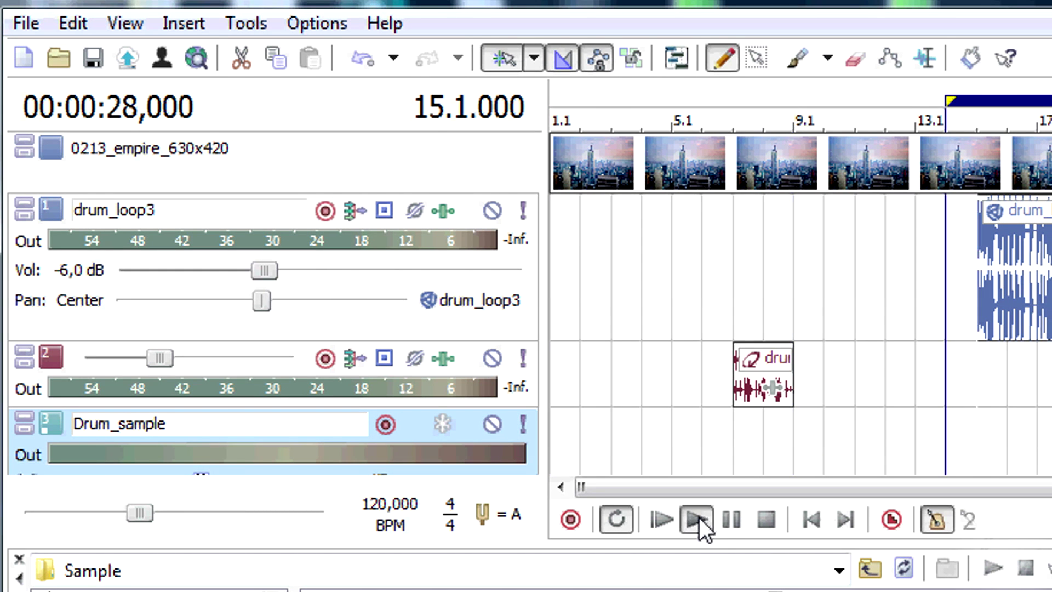
left_click(699, 517)
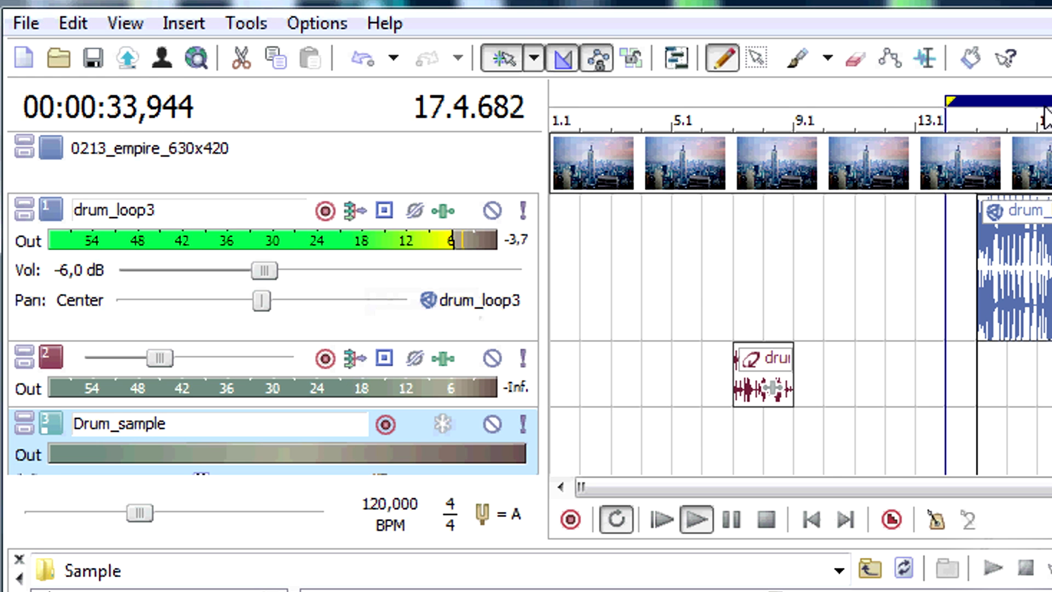
Move the loop region to drum_loop11, then try a higher volume on that track and return it to -6.0 dB
left_click_drag(947, 104, 791, 129)
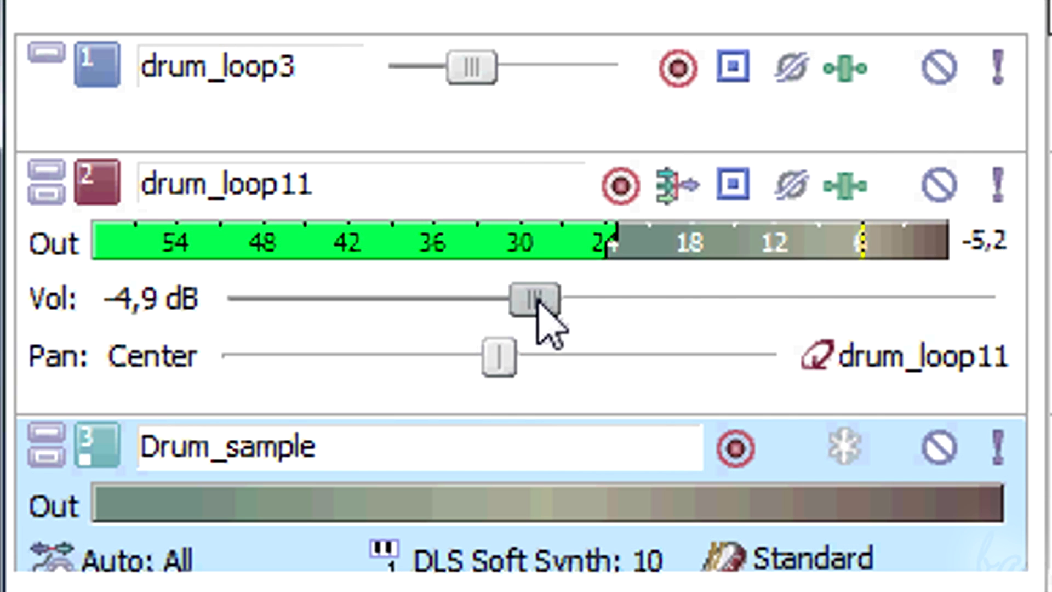
left_click_drag(538, 302, 759, 301)
left_click(1005, 239)
left_click(590, 300)
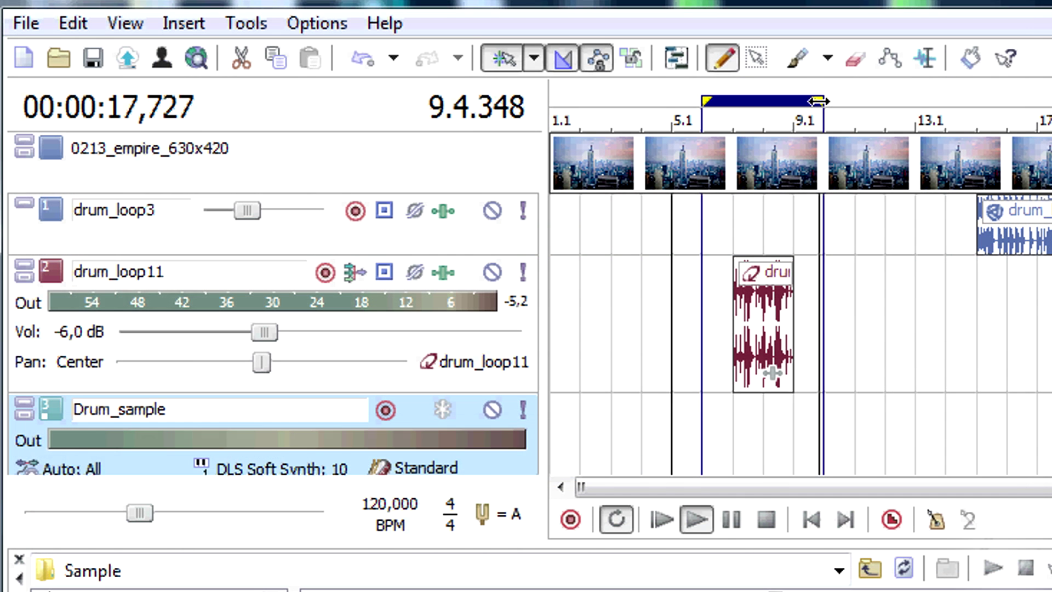
Fit the loop region to the drum_loop11 event from measure 7.1 to 9.1 and set that track's volume to -3.5 dB
left_click_drag(822, 101, 801, 101)
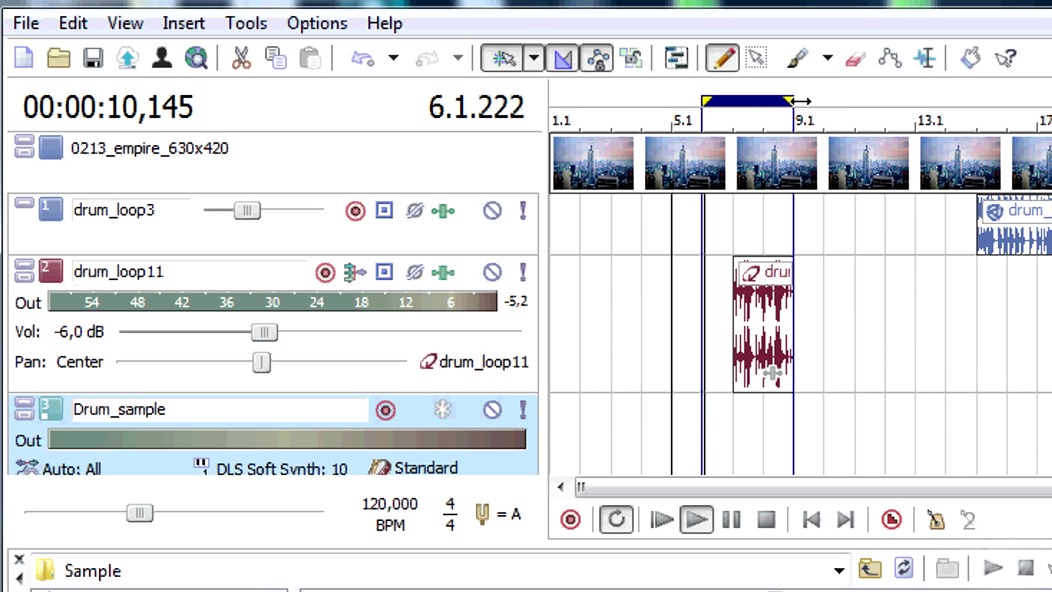
left_click_drag(710, 99, 742, 98)
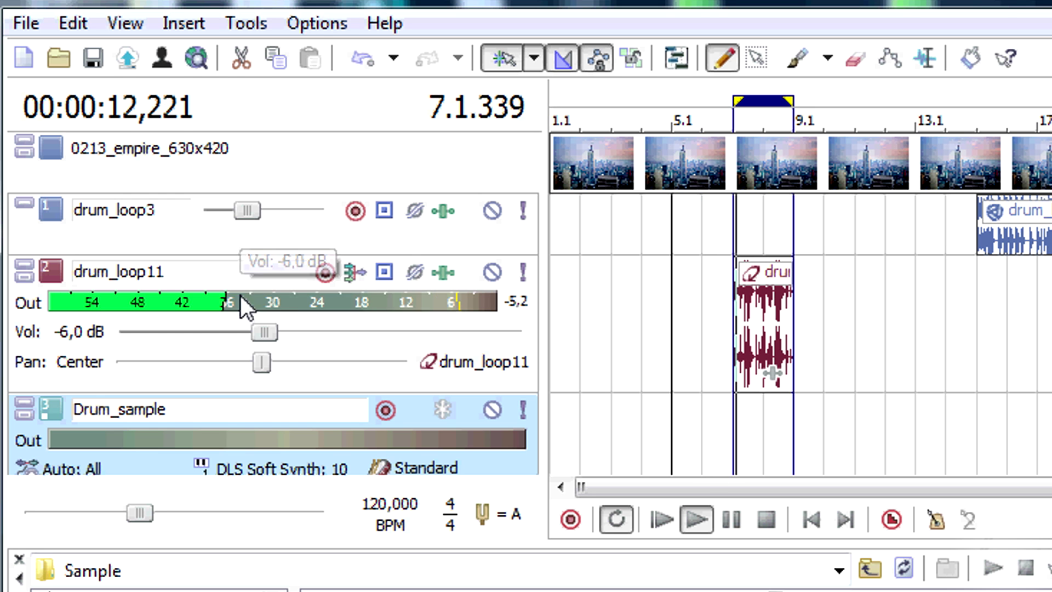
left_click_drag(295, 333, 270, 370)
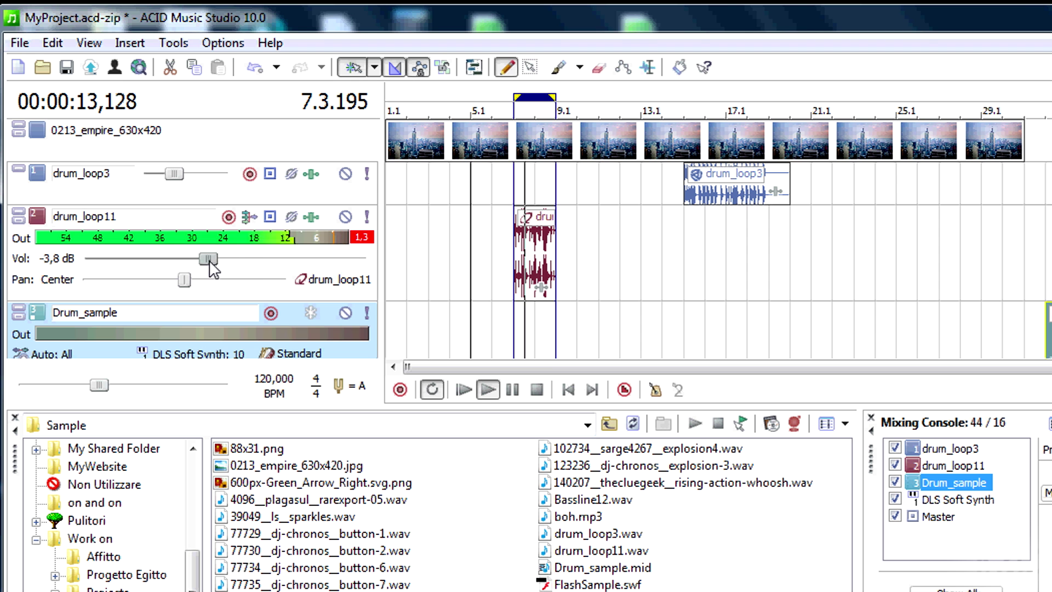
left_click_drag(211, 266, 303, 257)
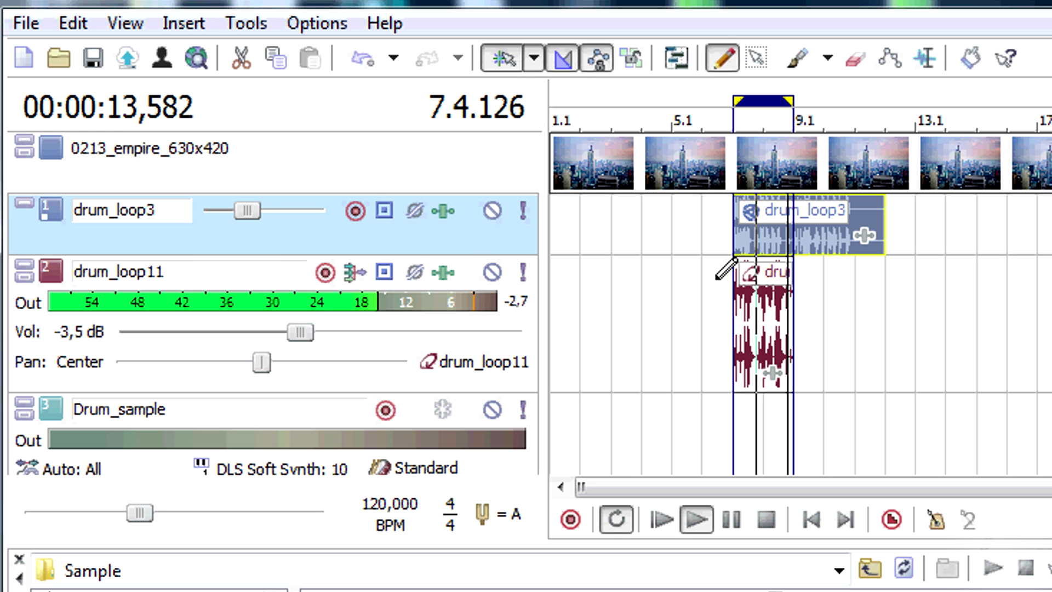
Enlarge the drum_loop3 track's height, then mute, unmute and solo the drum_loop11 track during playback
left_click_drag(470, 258, 470, 313)
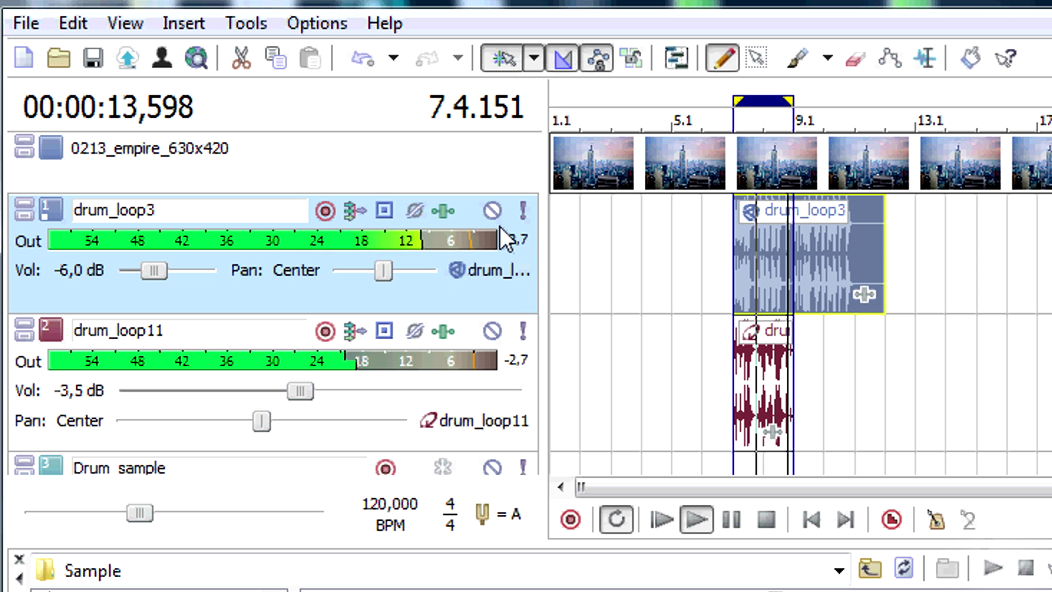
left_click(492, 332)
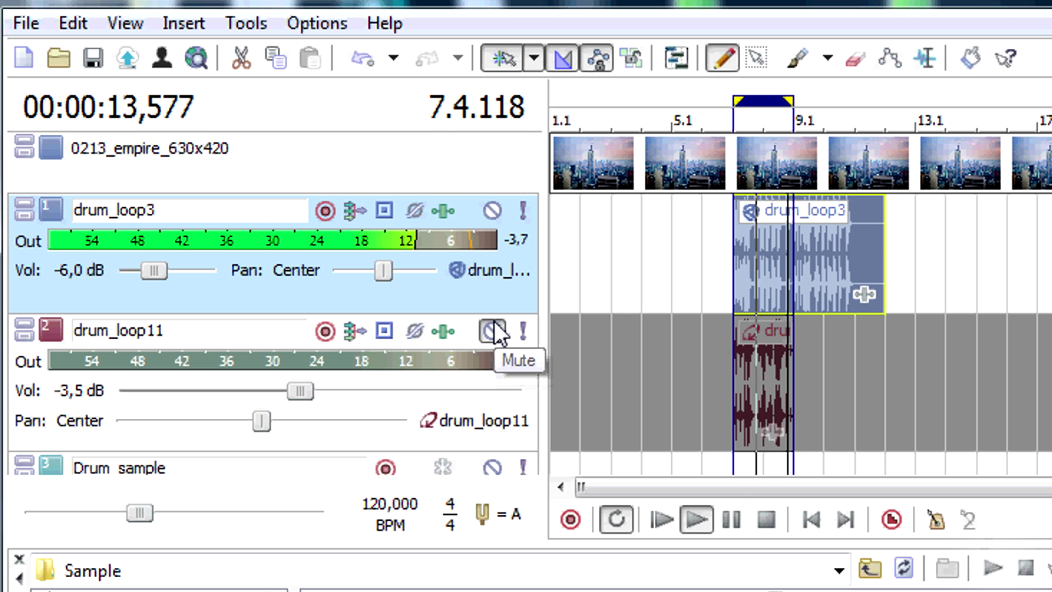
left_click(497, 331)
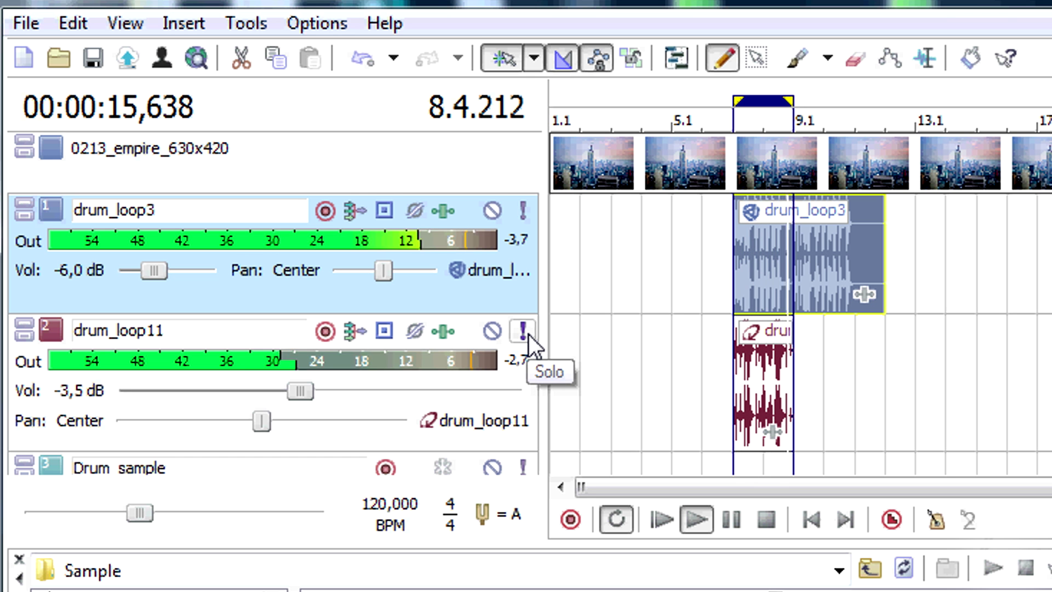
left_click(524, 331)
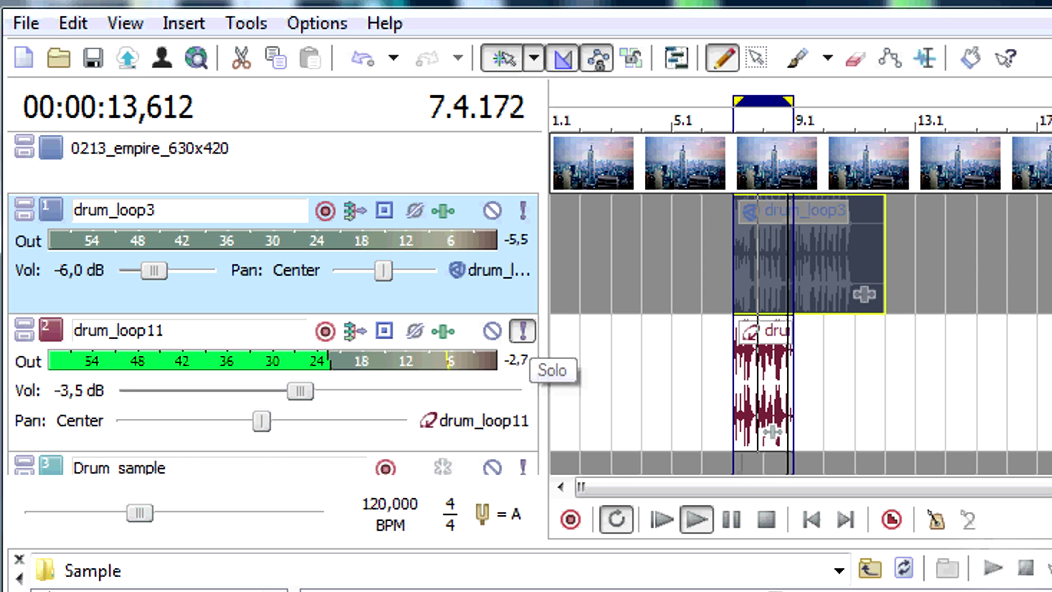
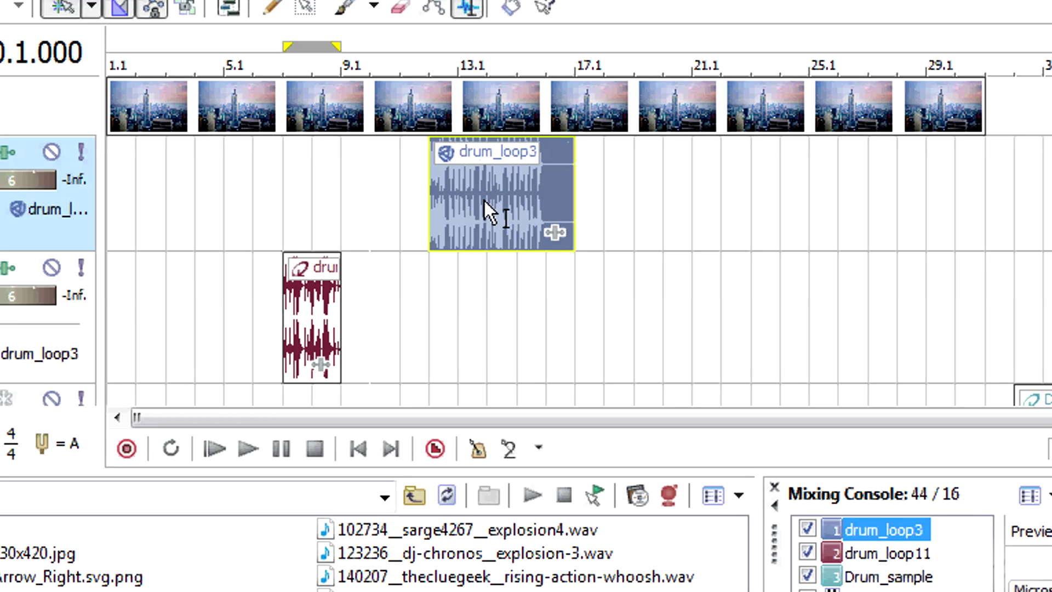
Move the drum_loop3 event to start at measure 14.1 and try to reverse it
left_click_drag(485, 201, 565, 180)
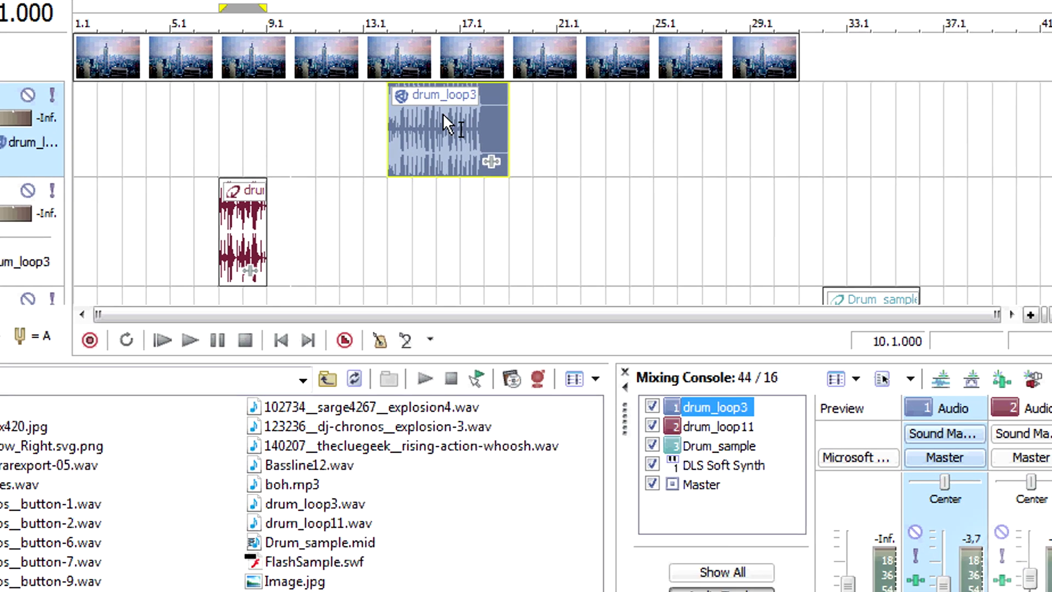
right_click(565, 181)
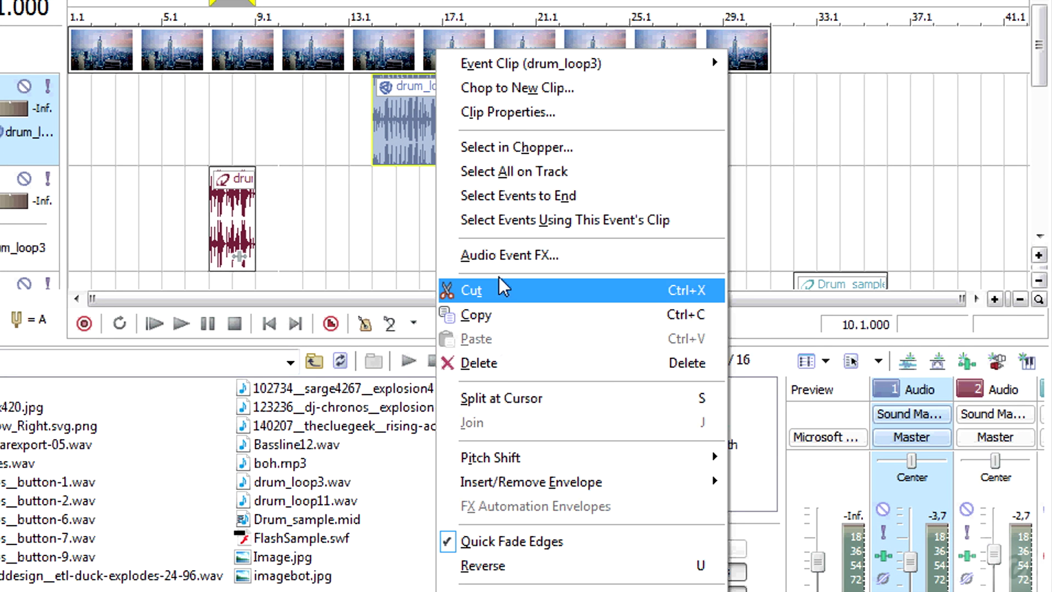
left_click(510, 568)
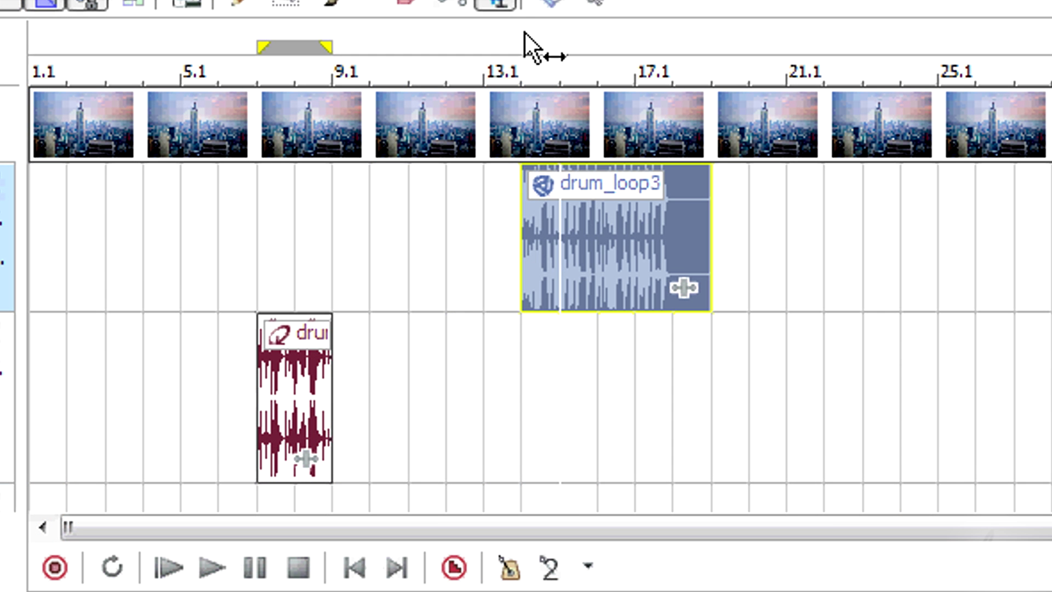
Select the time range from measure 14.1 to about 15.4 and try to cut that part of the drum_loop3 event
left_click_drag(516, 31, 588, 42)
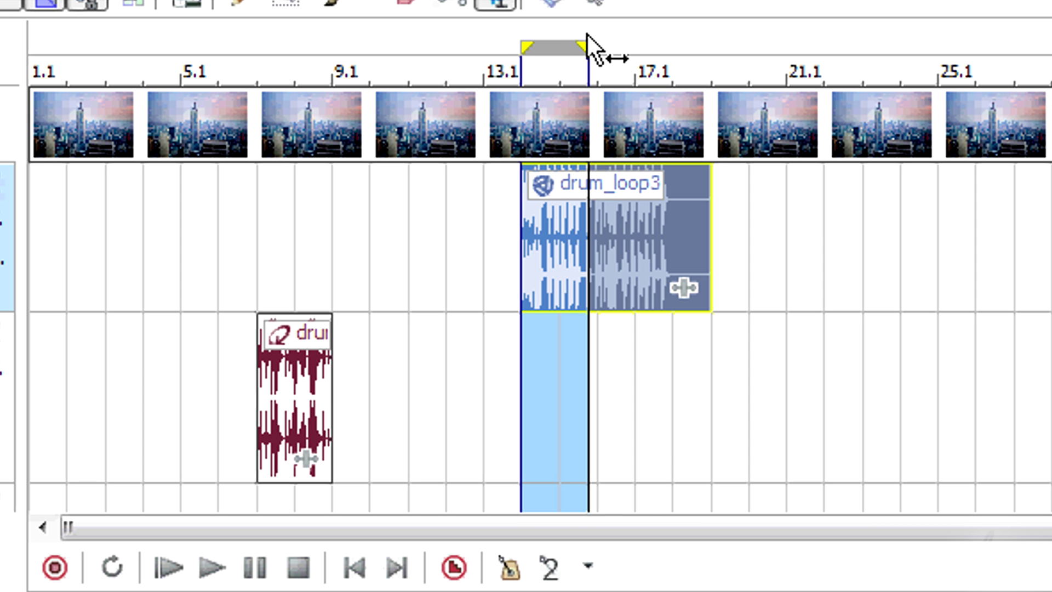
right_click(567, 277)
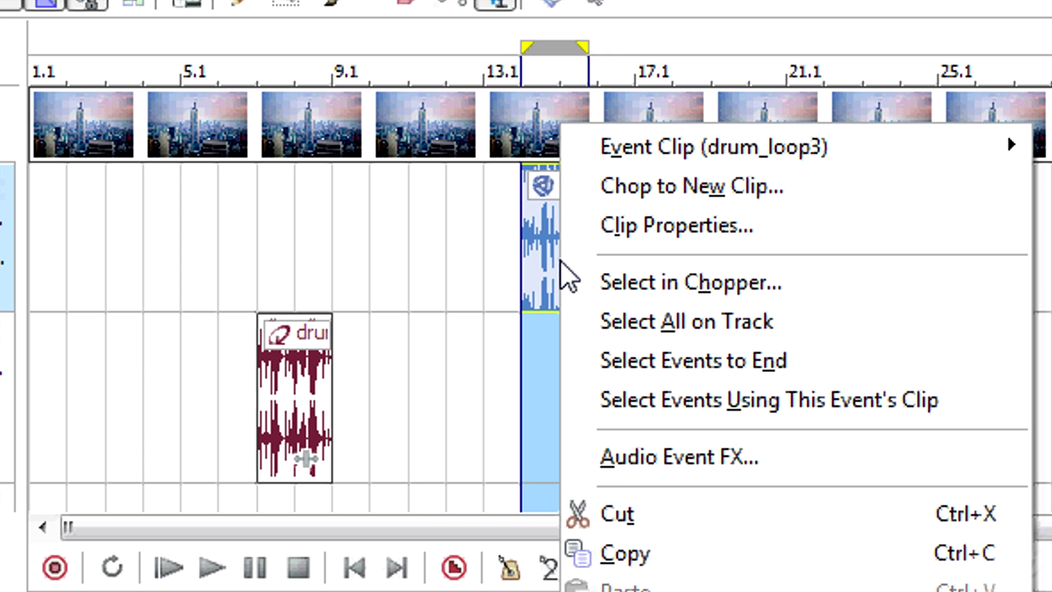
left_click(615, 512)
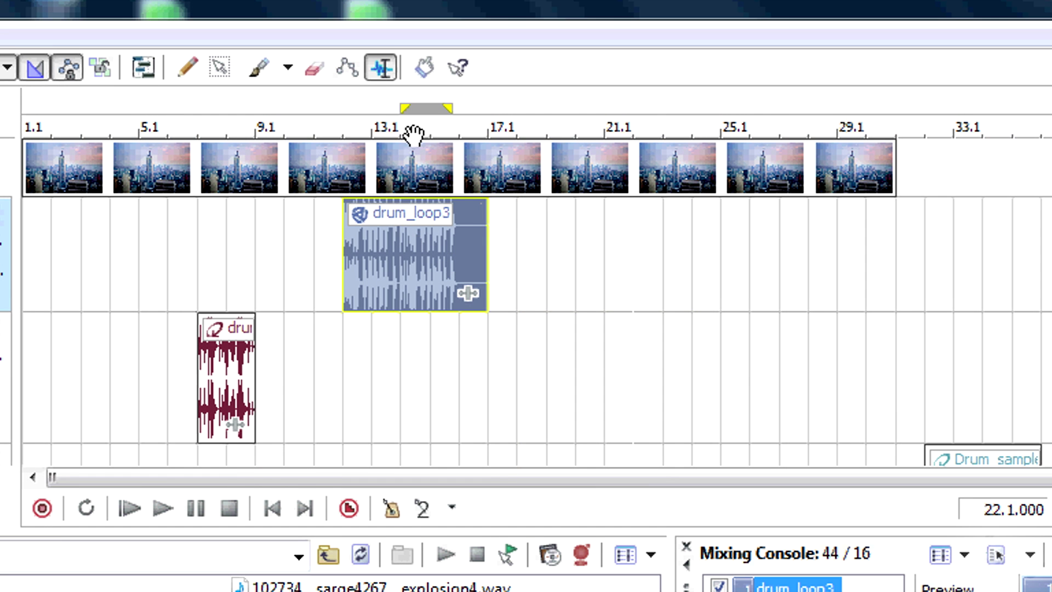
Try to extend the start edge of the drum_loop3 event to earlier than measure 12.1
scroll(477, 224, "up", 8)
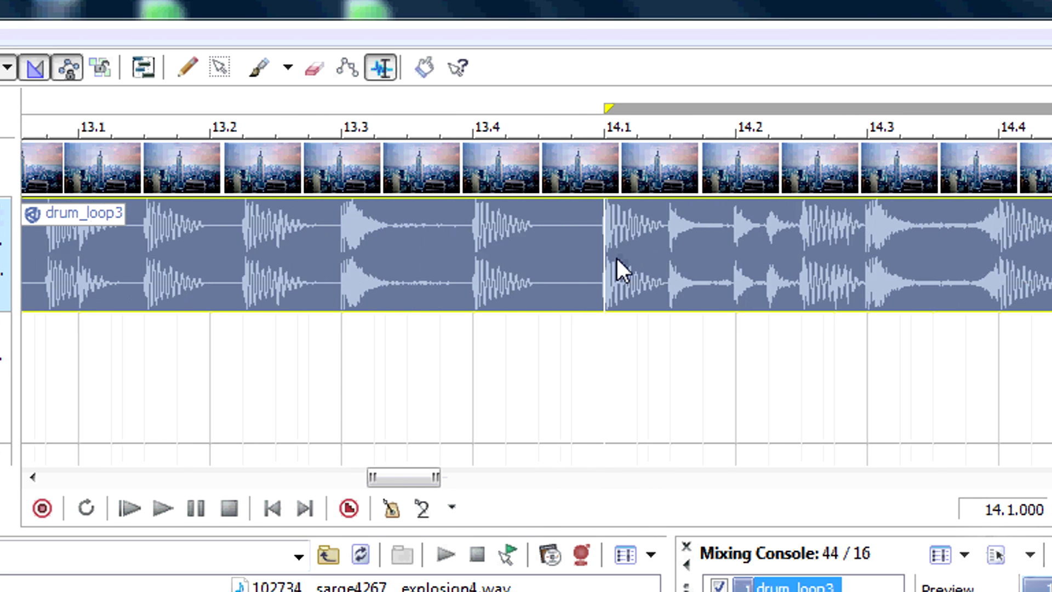
scroll(618, 258, "down", 5)
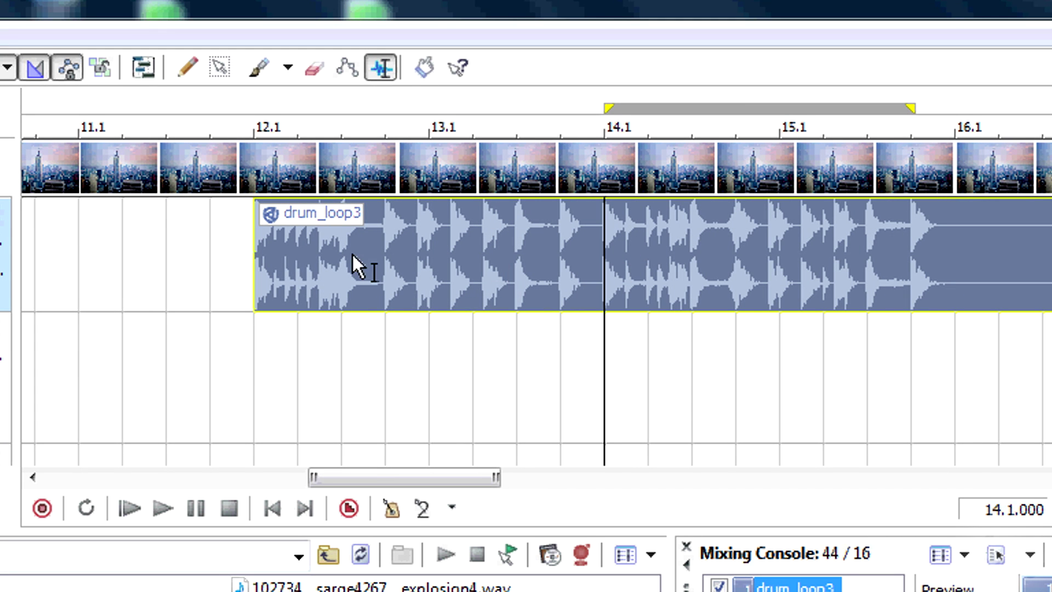
left_click_drag(267, 247, 207, 241)
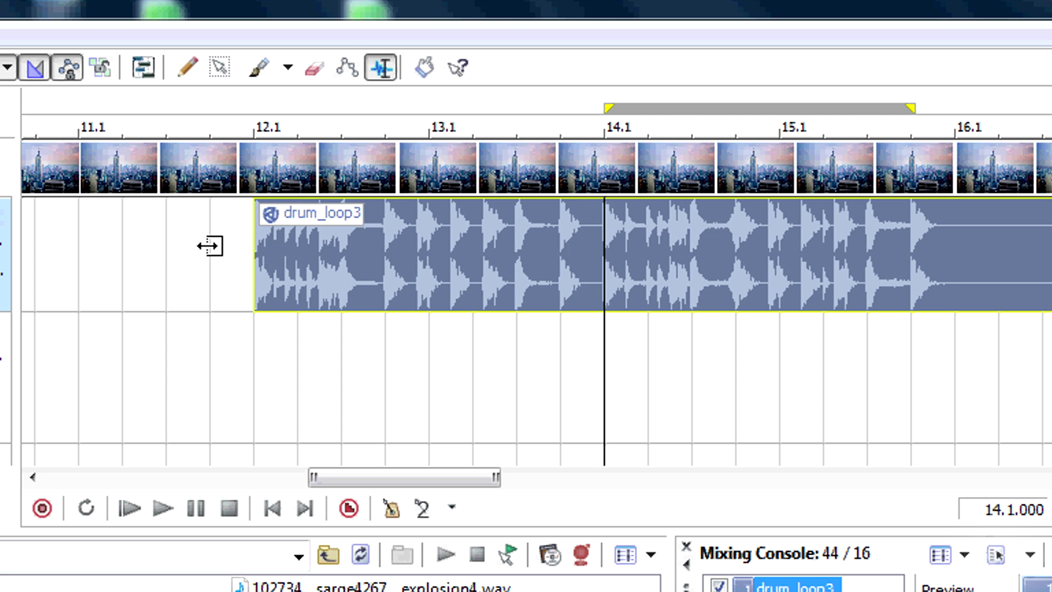
Extend the end of the drum_loop11 event to measure 19.1 and examine the loop repeat point at measure 9.1
left_click_drag(164, 381, 1035, 364)
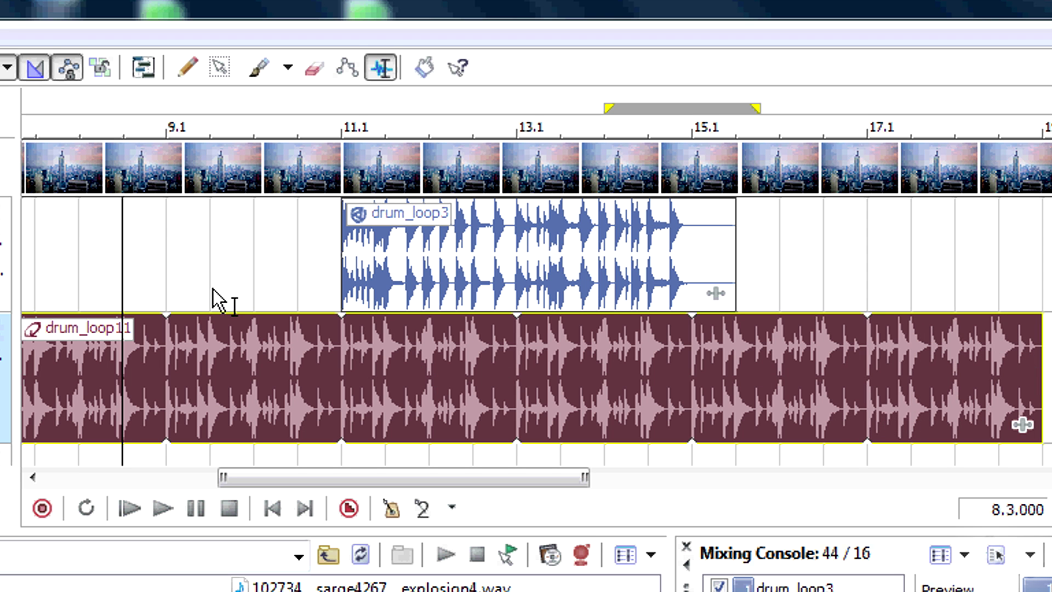
left_click(170, 100)
scroll(616, 347, "up", 4)
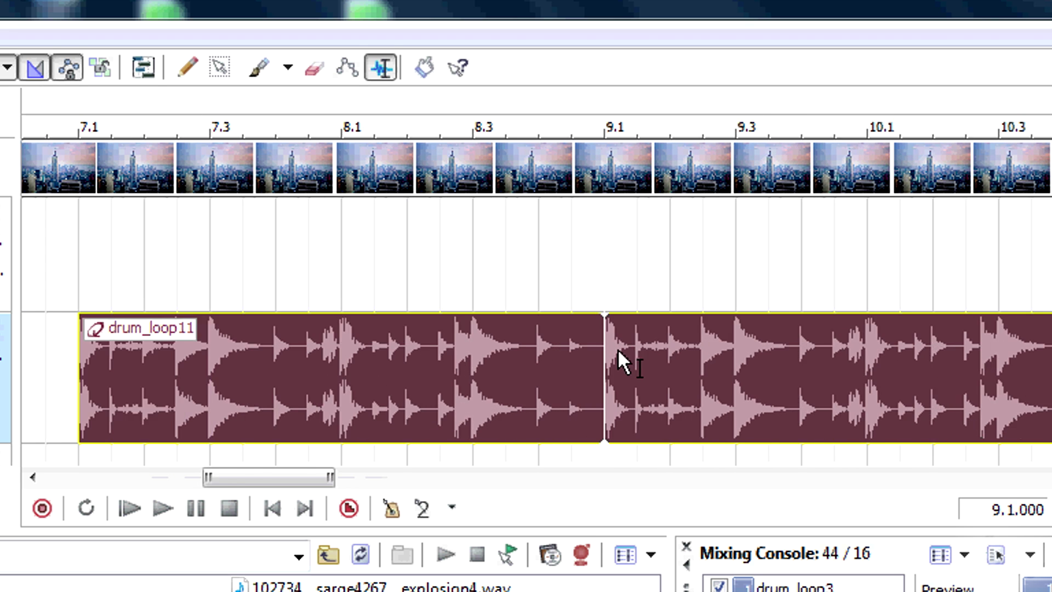
left_click(682, 351)
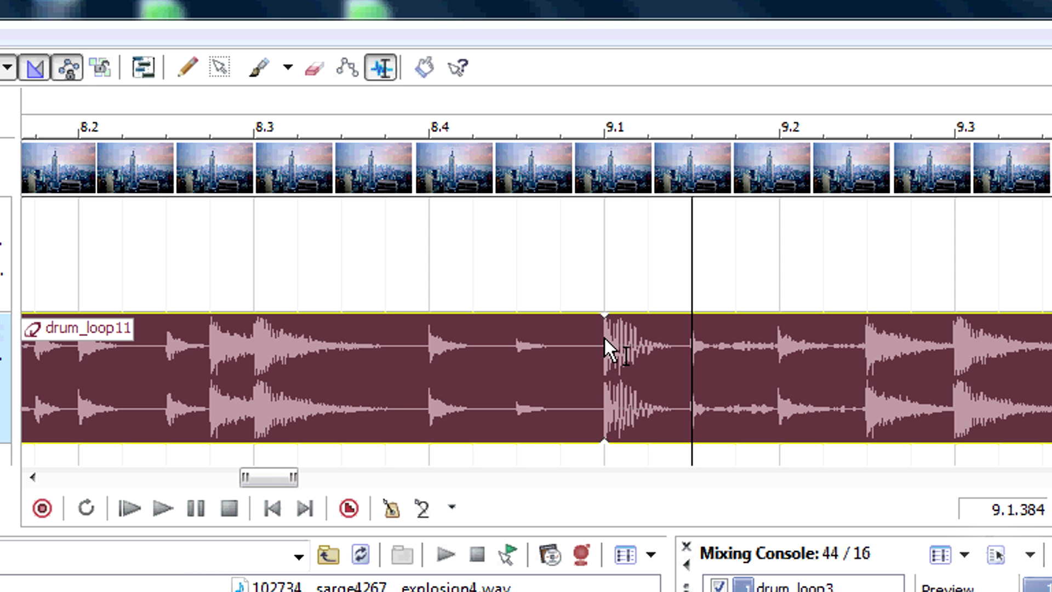
scroll(551, 378, "down", 2)
scroll(451, 400, "down", 4)
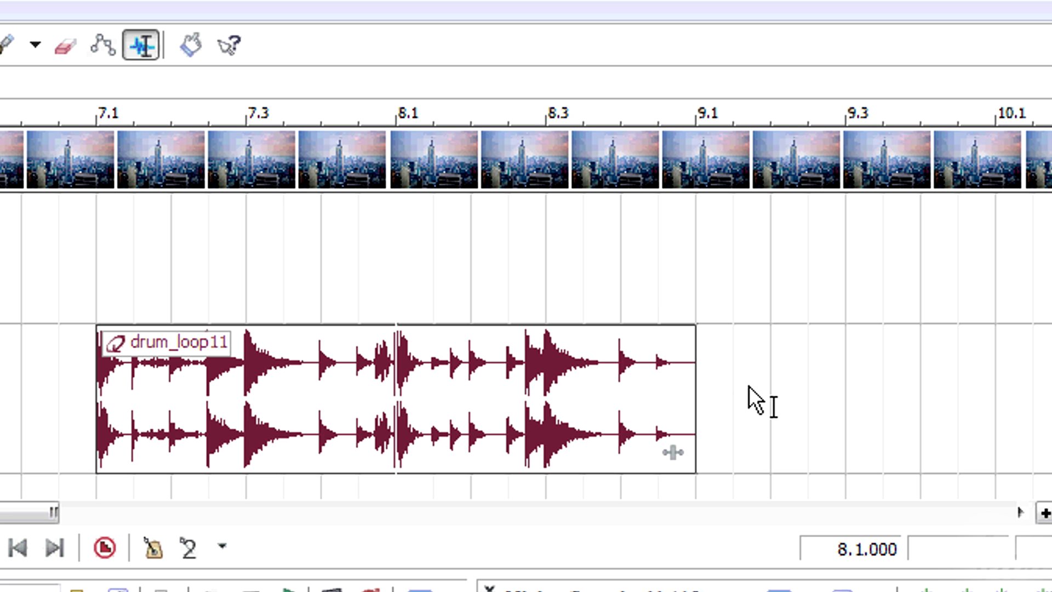
Try to trim the end edge of the drum_loop11 event and slip the audio inside it
left_click(663, 390)
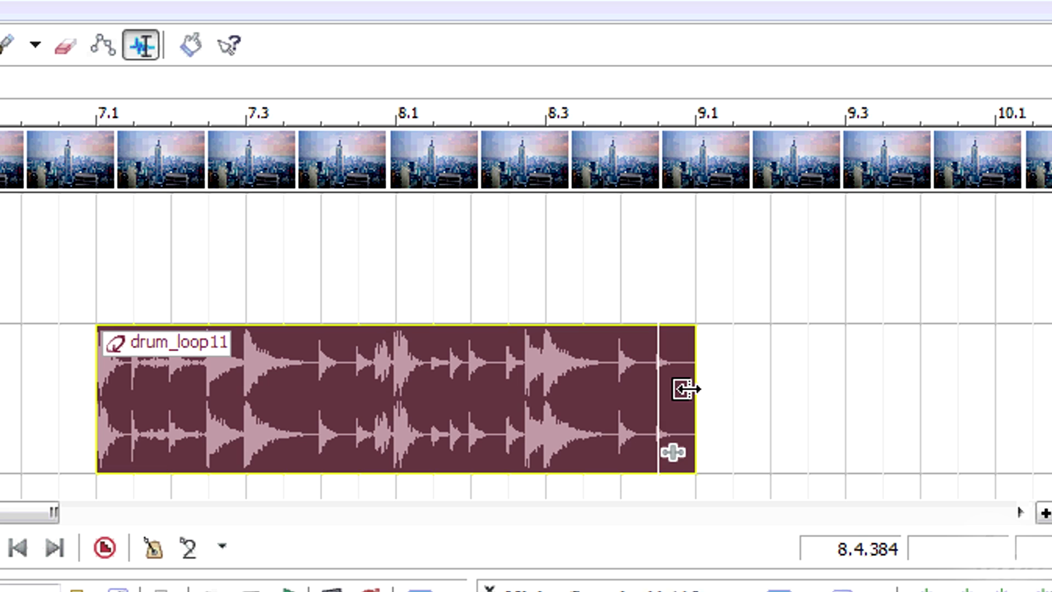
mouse_move(692, 390)
left_mouse_down()
mouse_move(944, 393)
mouse_move(508, 399)
mouse_move(1003, 400)
mouse_move(693, 401)
left_mouse_up()
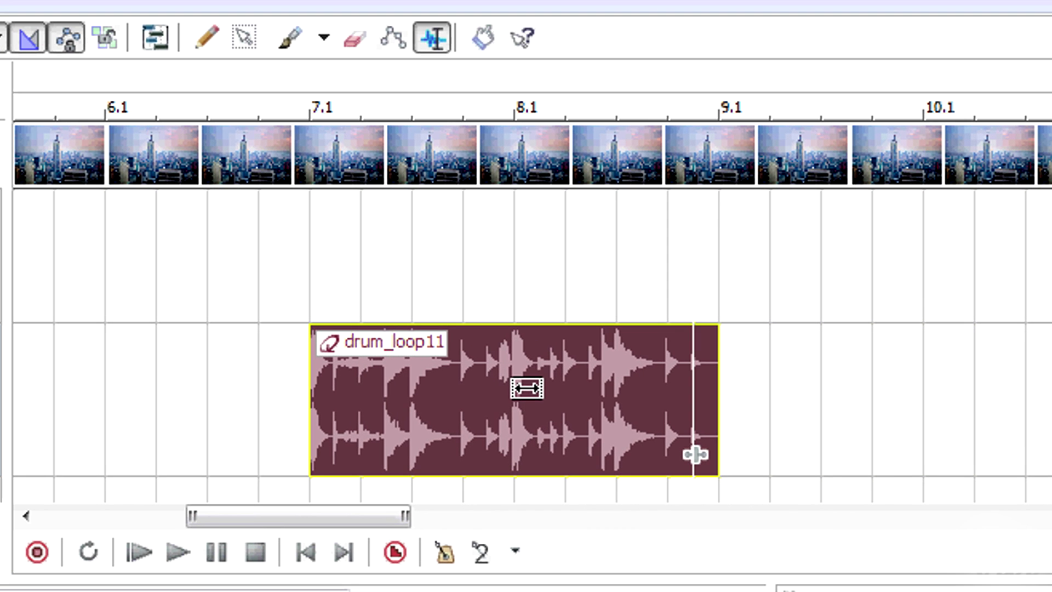
mouse_move(527, 388)
left_mouse_down()
mouse_move(677, 397)
mouse_move(305, 390)
mouse_move(575, 400)
mouse_move(528, 401)
left_mouse_up()
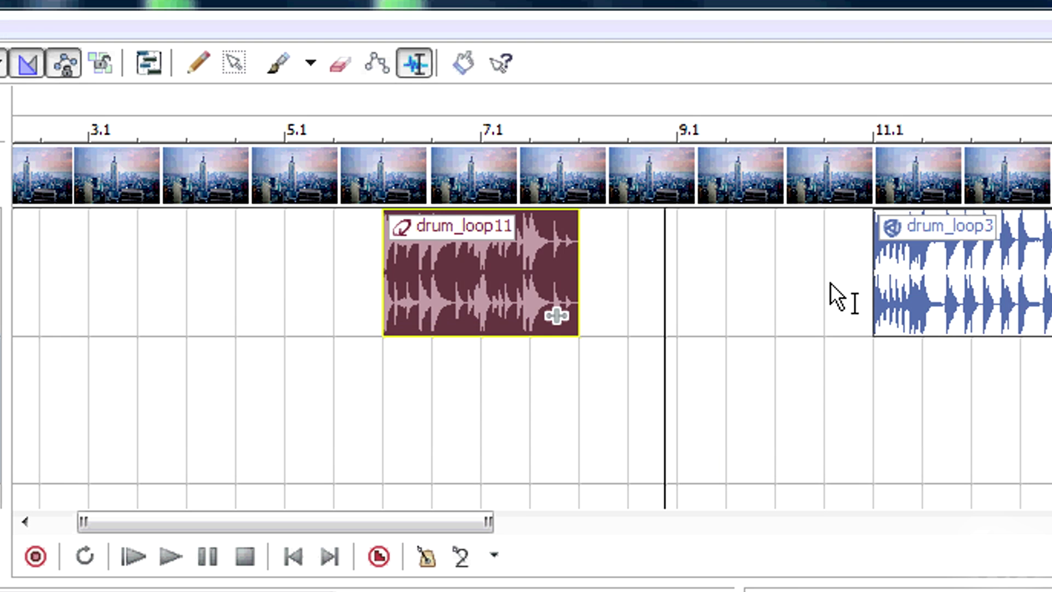
Overlap the drum_loop3 event with the end of drum_loop11 from about measure 7.3 and audition the crossfade, toggling Automatic Crossfades
left_click(784, 277)
left_click_drag(783, 272, 640, 280)
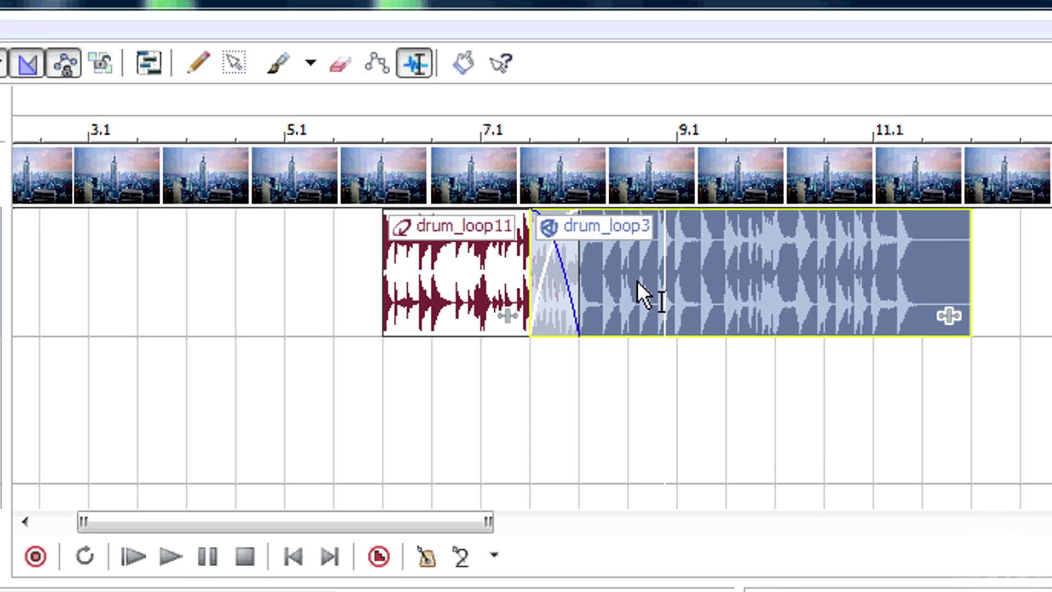
left_click(174, 558)
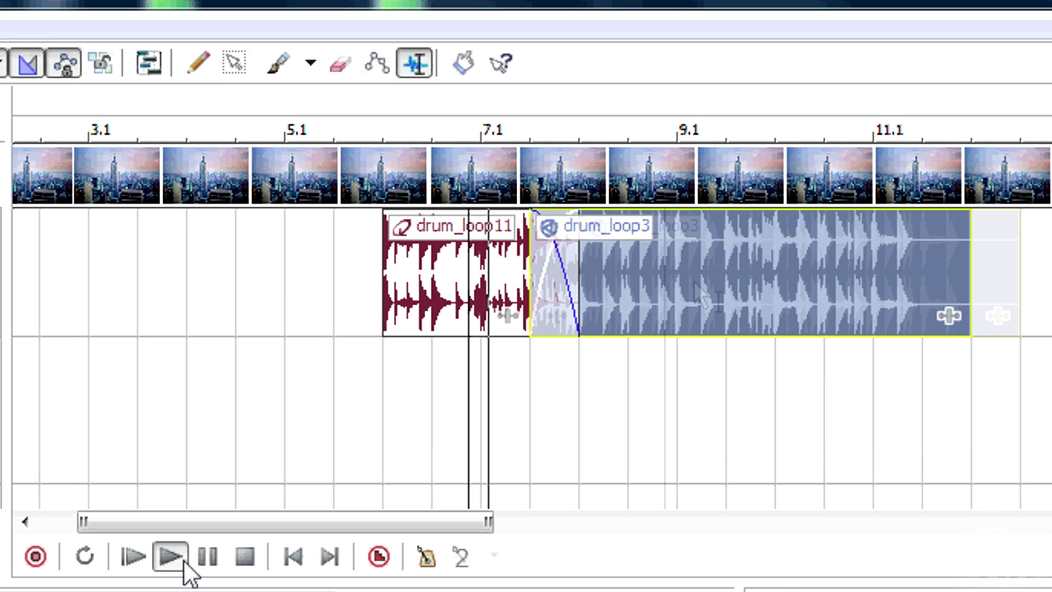
left_click(214, 557)
mouse_move(619, 281)
left_mouse_down()
mouse_move(673, 282)
mouse_move(581, 285)
mouse_move(557, 298)
mouse_move(627, 298)
left_mouse_up()
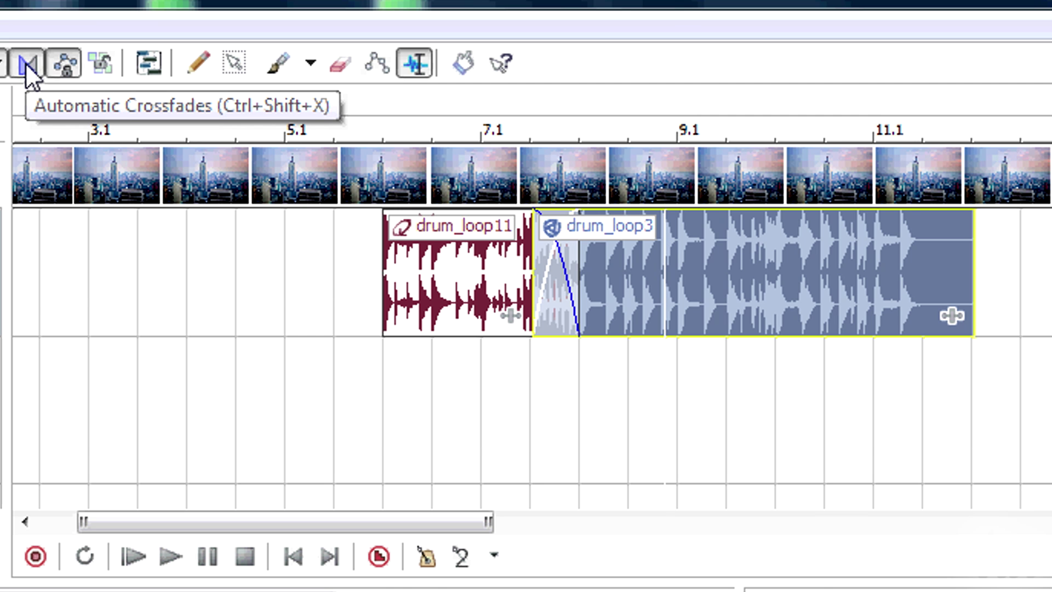
left_click(26, 63)
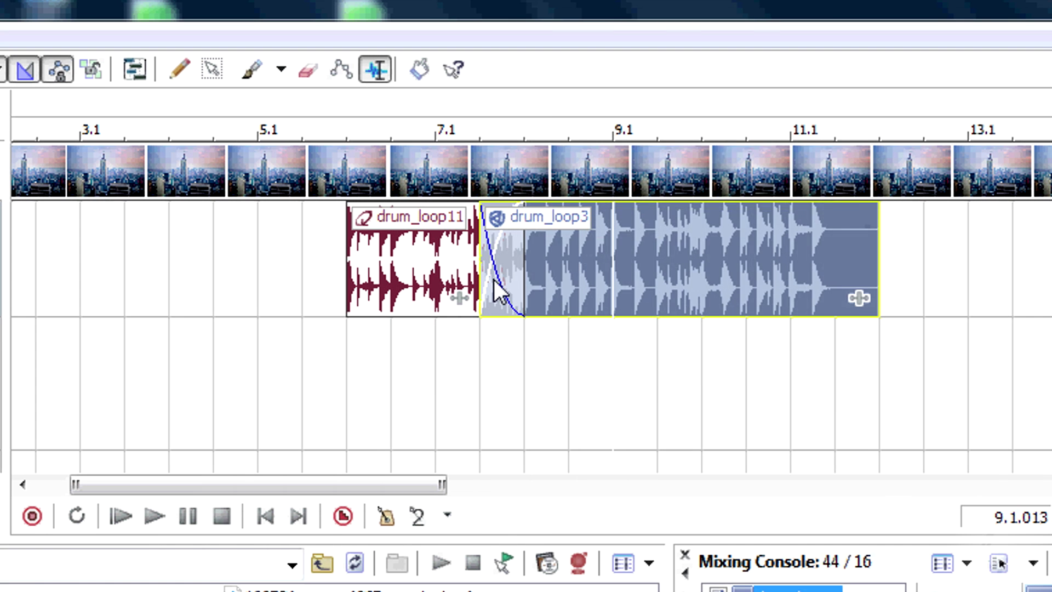
Set the crossfade between drum_loop11 and drum_loop3 to an S-shaped fade-in and a fade-out that drops steeply and flattens out
right_click(549, 307)
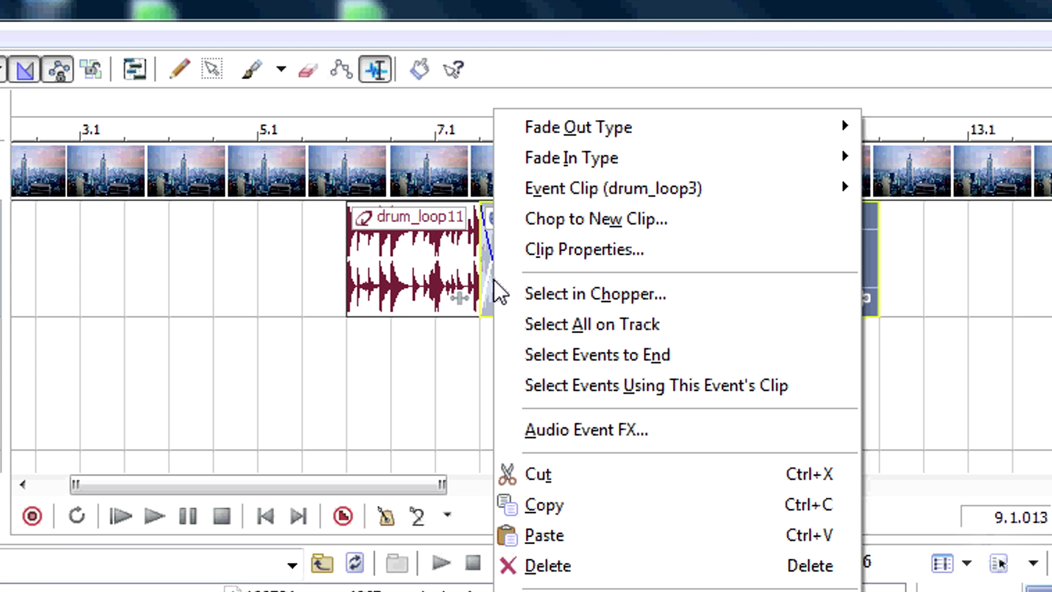
mouse_move(643, 162)
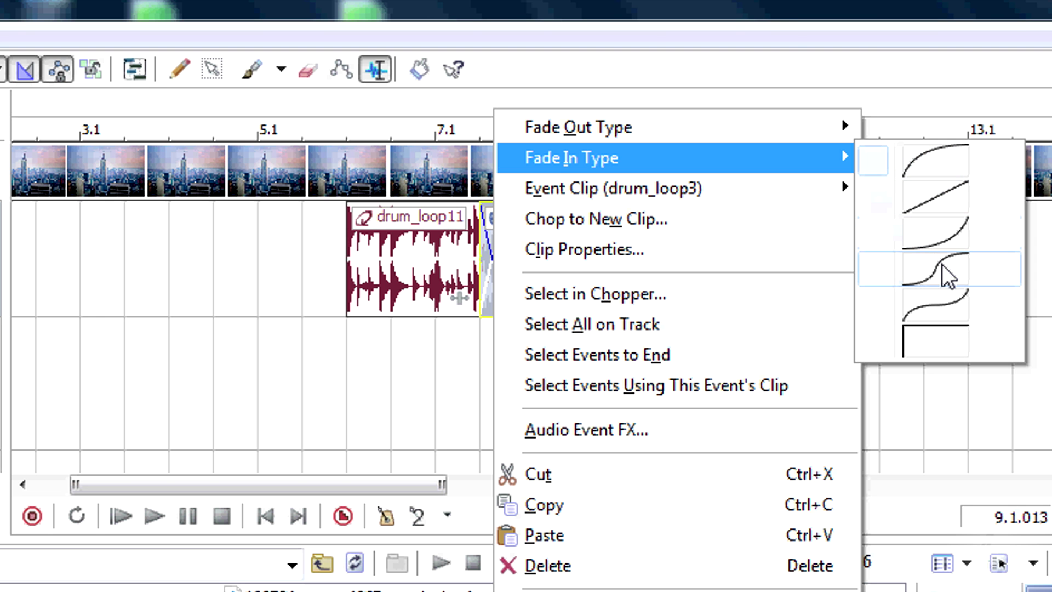
left_click(953, 282)
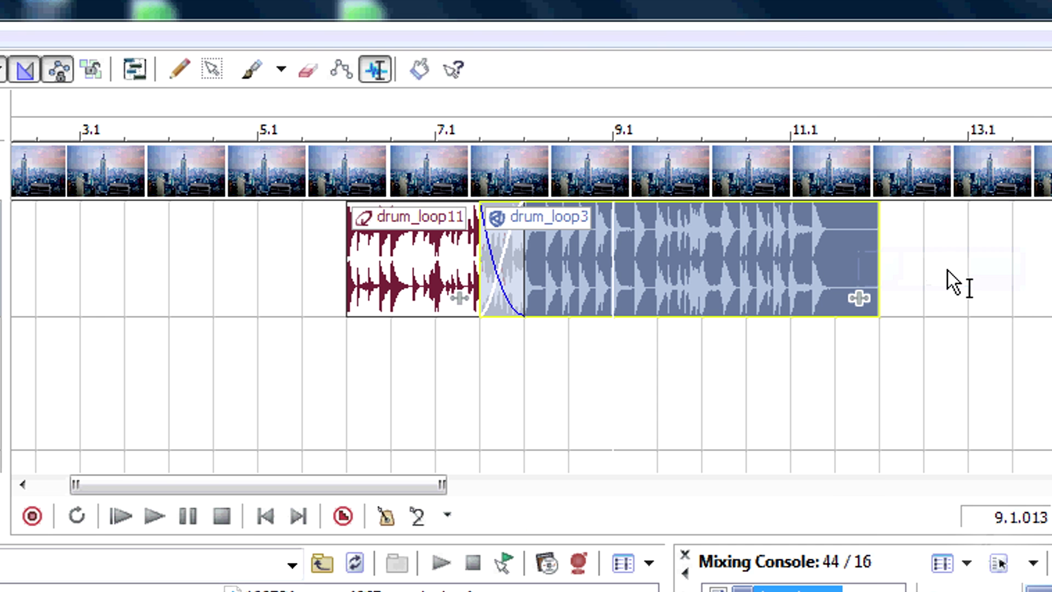
right_click(509, 281)
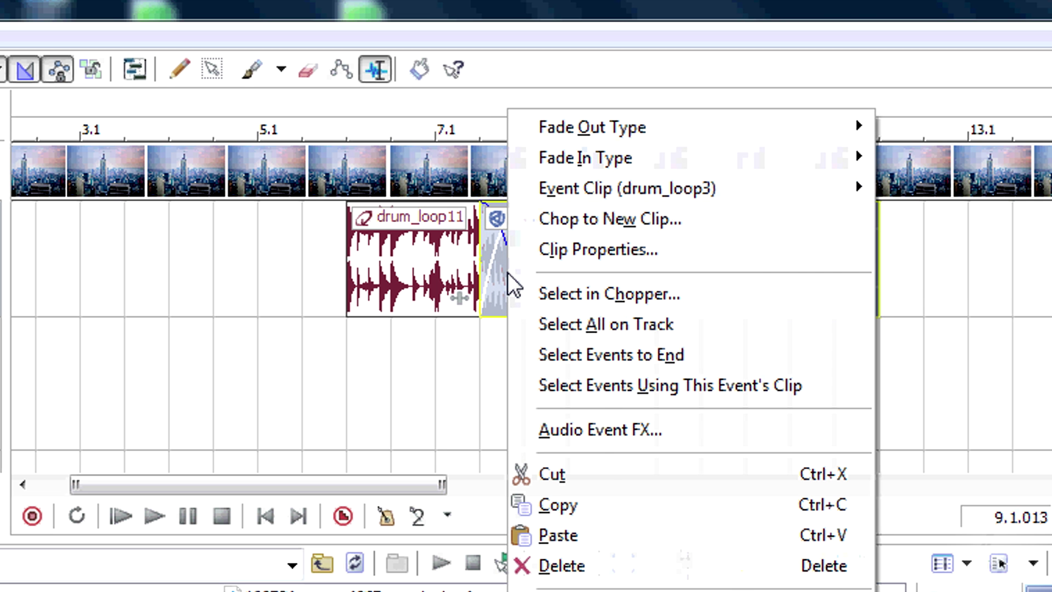
mouse_move(609, 130)
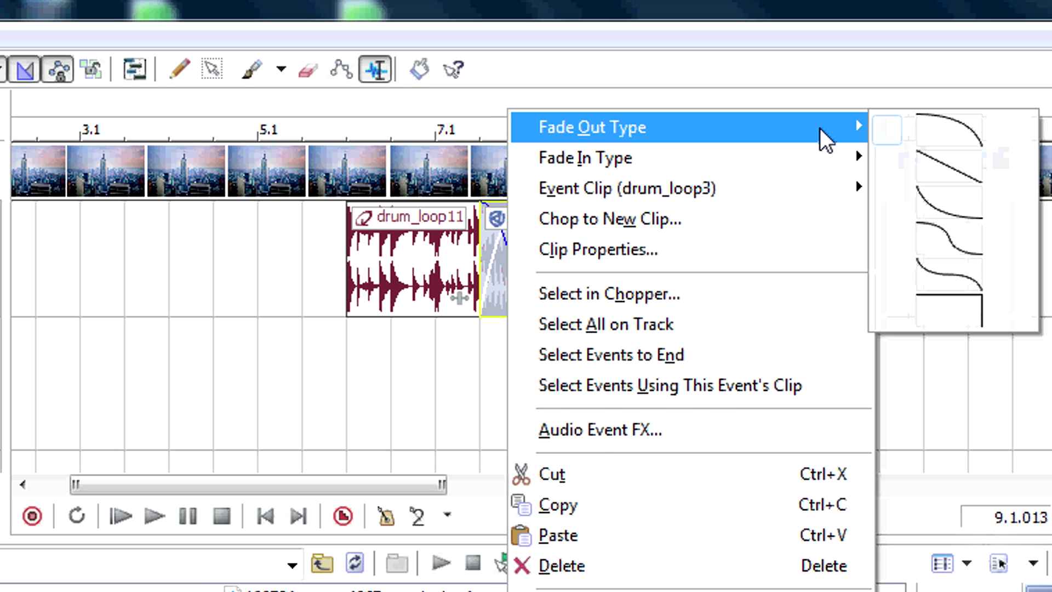
left_click(958, 199)
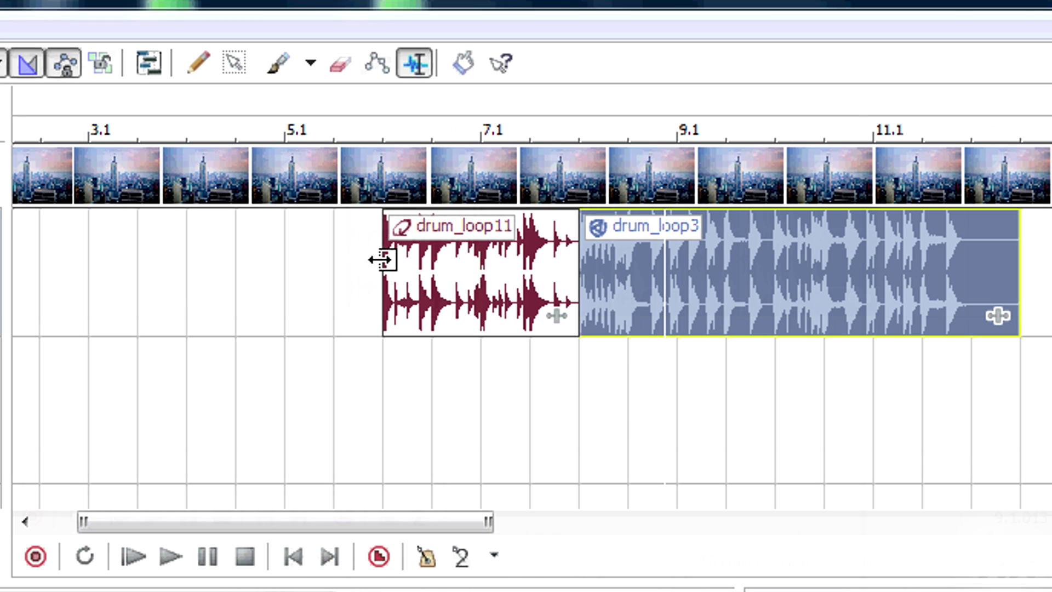
Add a fade-in from the start of the drum_loop11 event to just before measure 7.1, audition it, and adjust its end point
left_click_drag(378, 213, 472, 228)
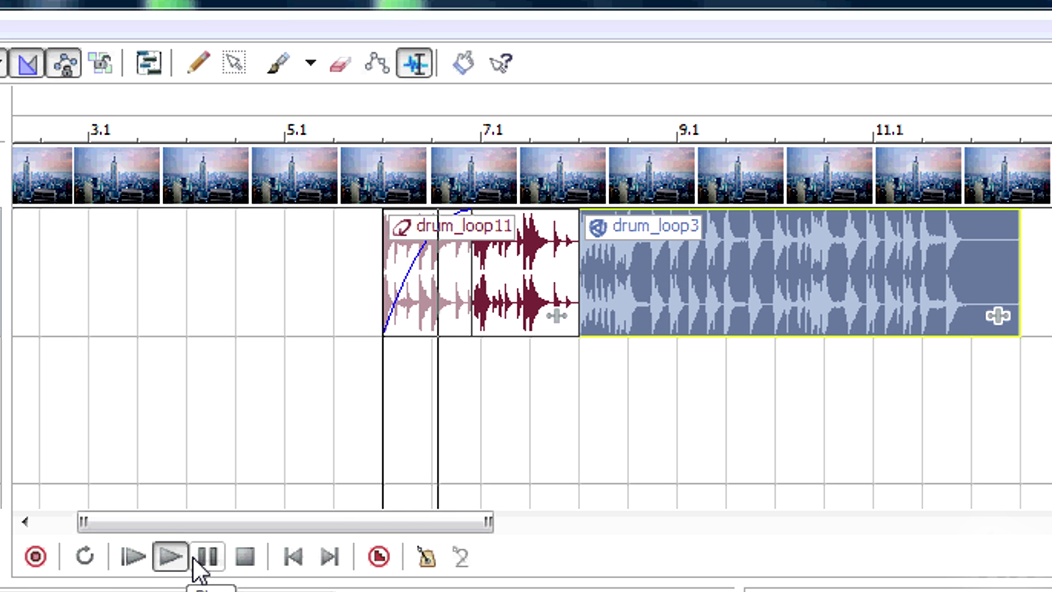
left_click(208, 569)
mouse_move(468, 213)
left_mouse_down()
mouse_move(524, 224)
mouse_move(411, 228)
mouse_move(464, 233)
left_mouse_up()
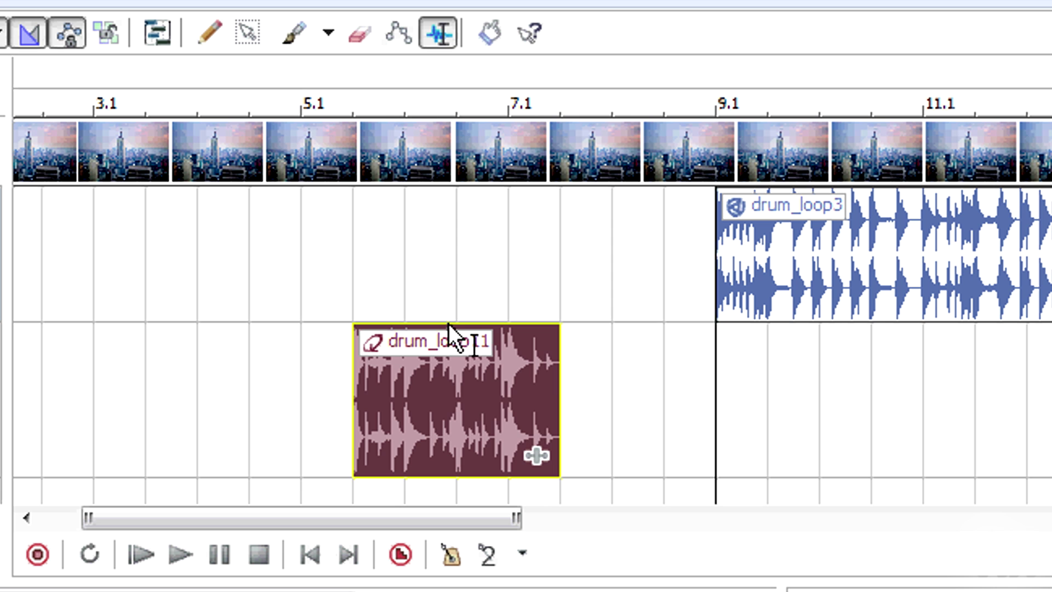
Lower the volume of the drum_loop11 event itself, readjusting its level while auditioning it
left_click_drag(470, 358, 479, 484)
left_click_drag(460, 449, 459, 422)
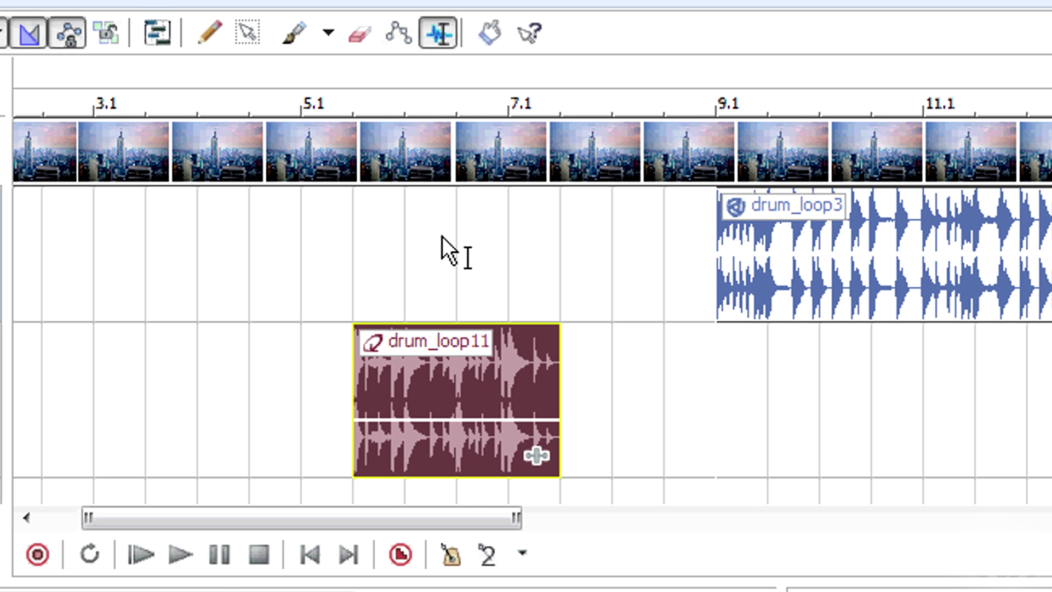
left_click(176, 565)
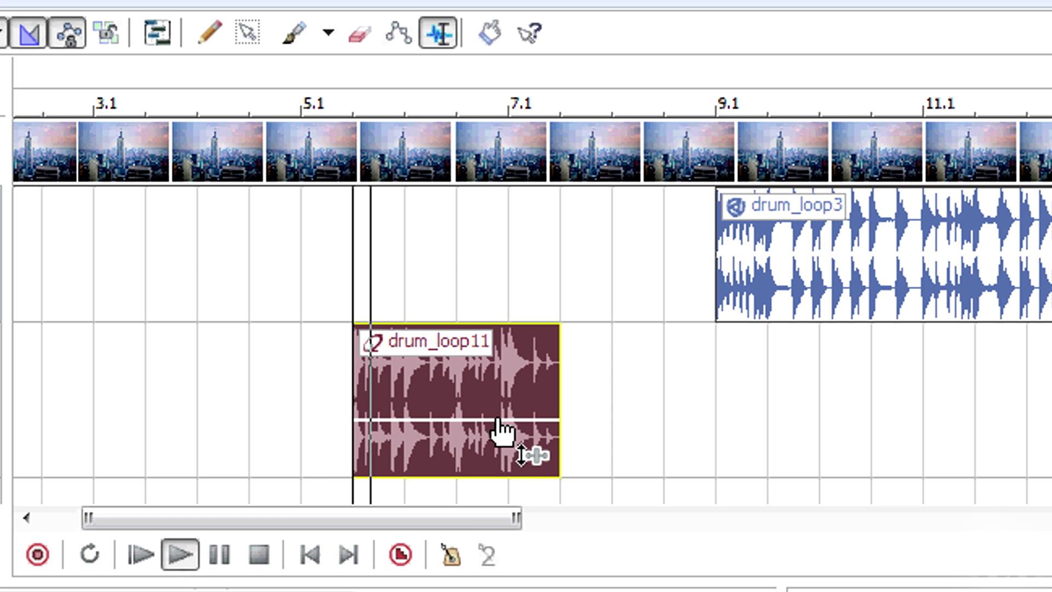
mouse_move(504, 420)
left_mouse_down()
mouse_move(501, 348)
mouse_move(499, 459)
mouse_move(500, 419)
left_mouse_up()
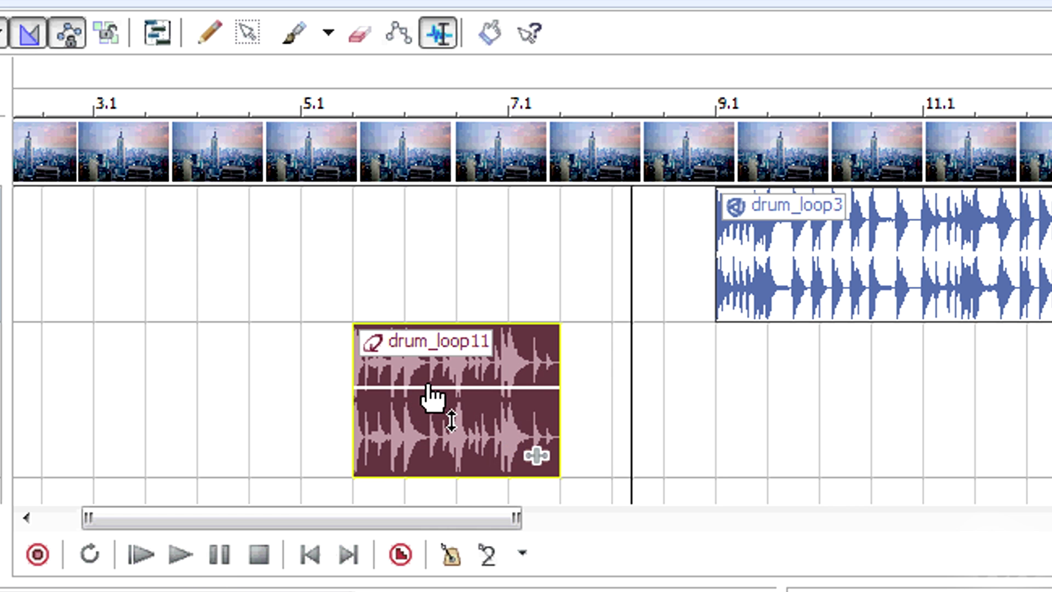
Set the pitch shift of the drum_loop11 clip to 3 semitones in its Clip Properties
right_click(459, 393)
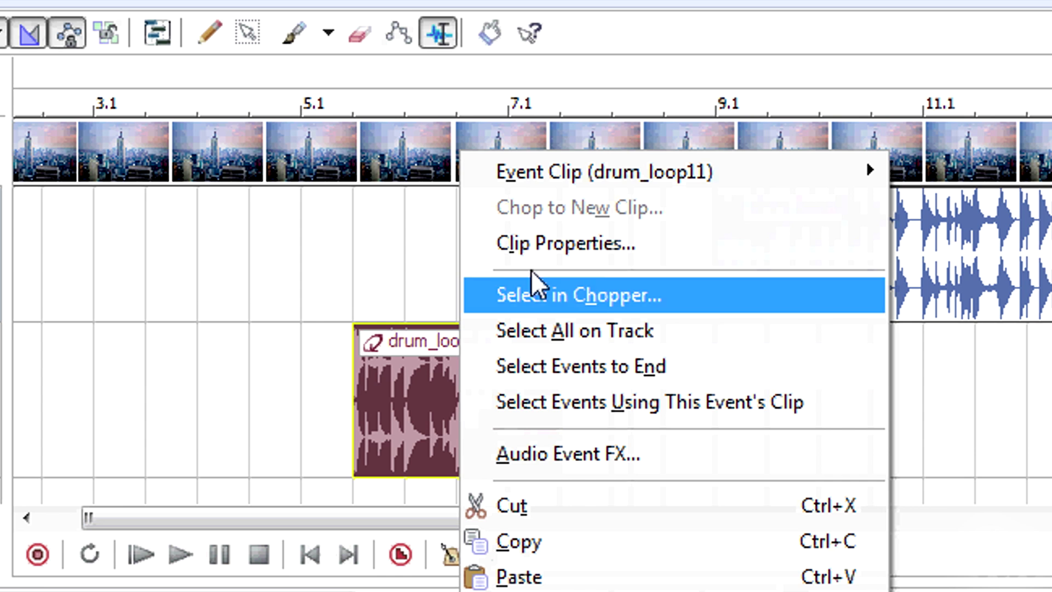
left_click(548, 241)
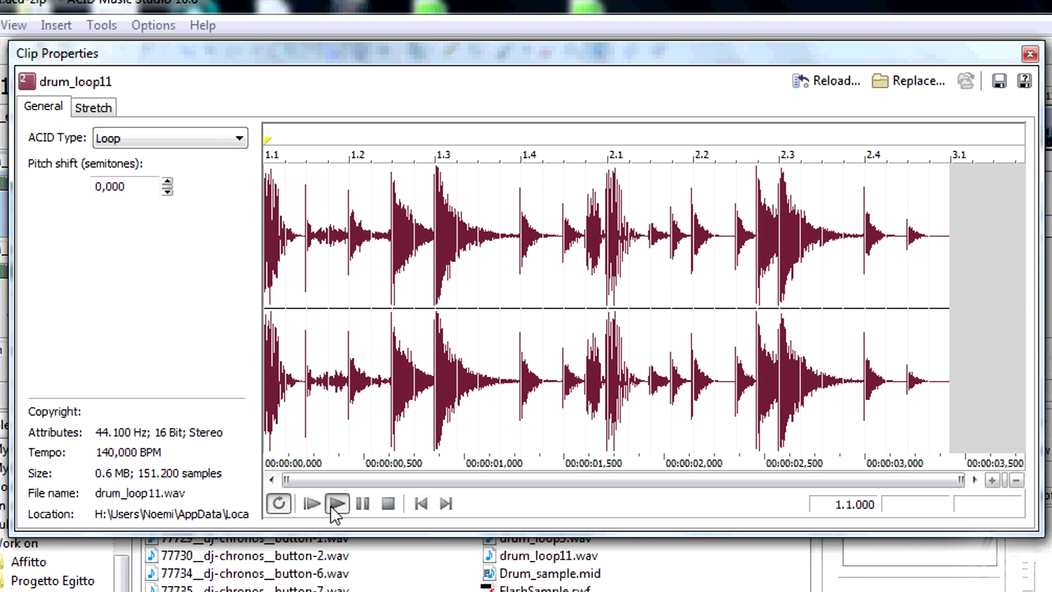
left_click(166, 179)
left_click(166, 181)
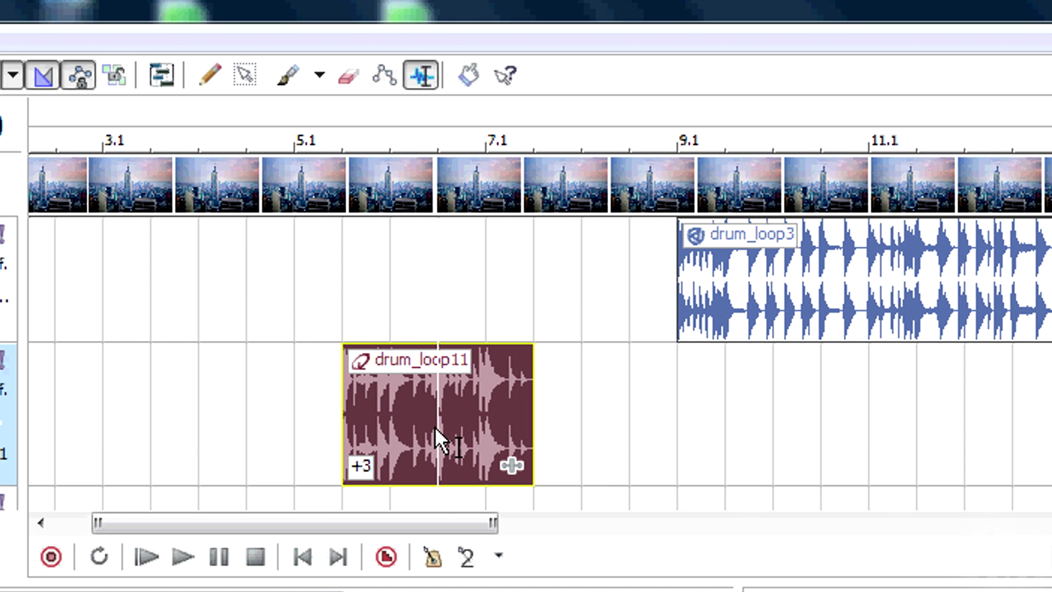
Use the Paint tool to paint an event on the drum_loop11 track from about measure 18.1 and extend it back toward measure 14.1
left_click(436, 426)
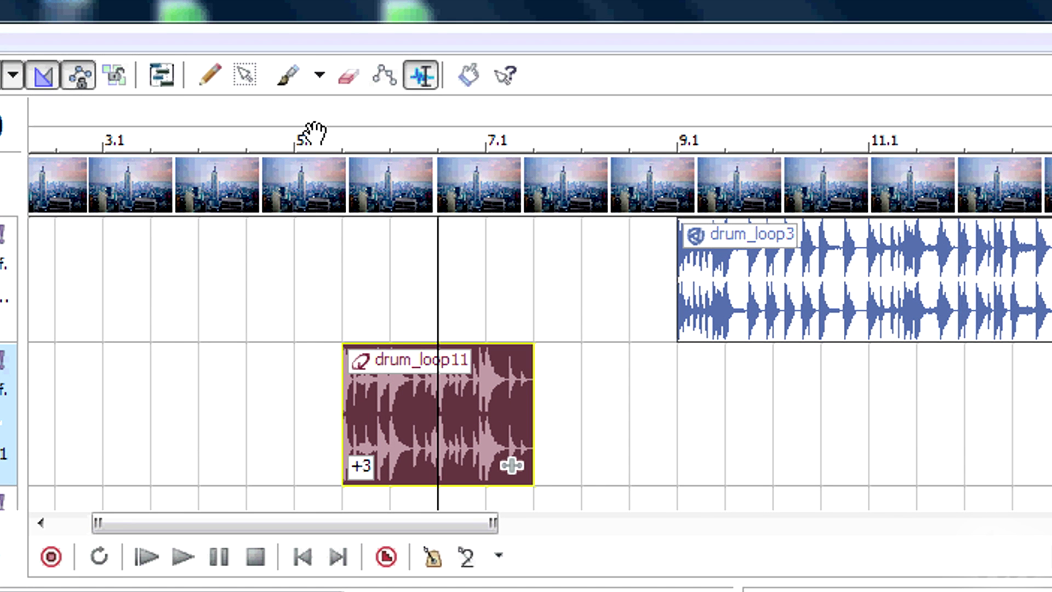
left_click(293, 78)
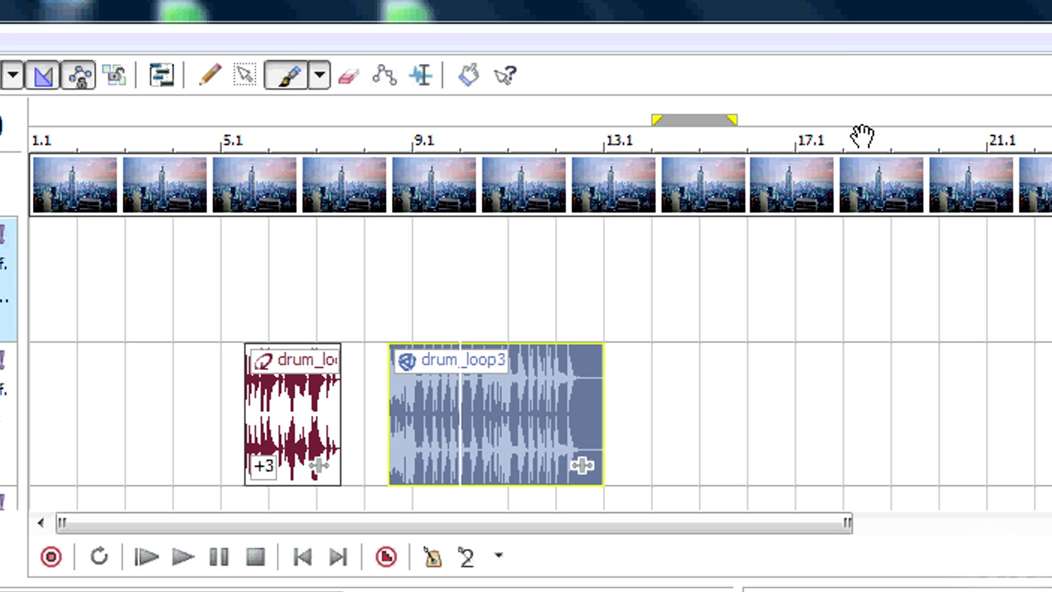
mouse_move(871, 362)
left_mouse_down()
mouse_move(893, 373)
mouse_move(1050, 378)
left_mouse_up()
left_click_drag(872, 386, 679, 388)
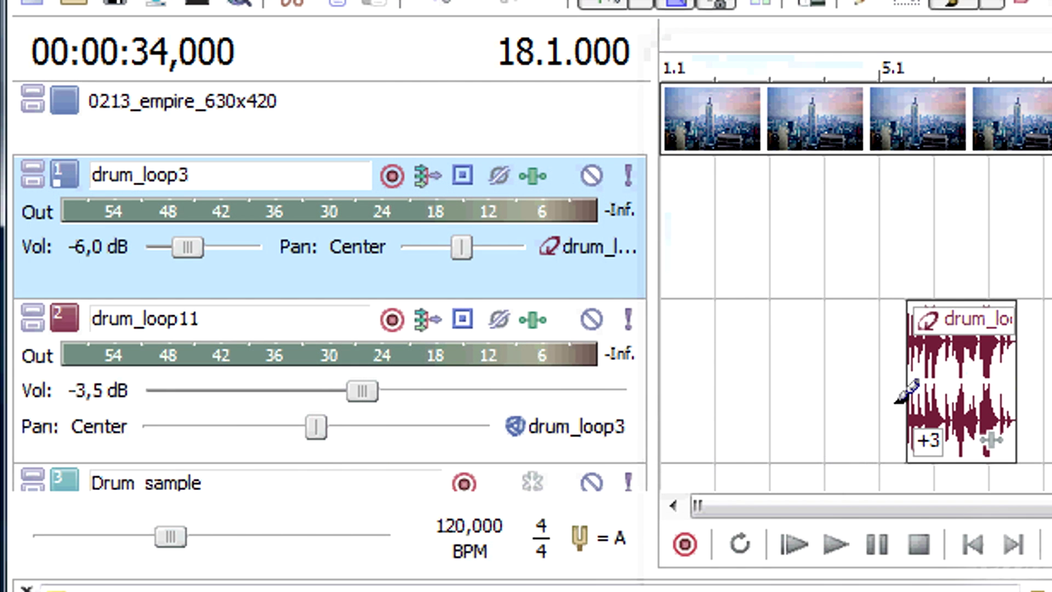
Choose the clip to paint on the drum_loop11 track and paint a drum_loop3 event from measure 14.1 to past measure 21.1
left_click(612, 427)
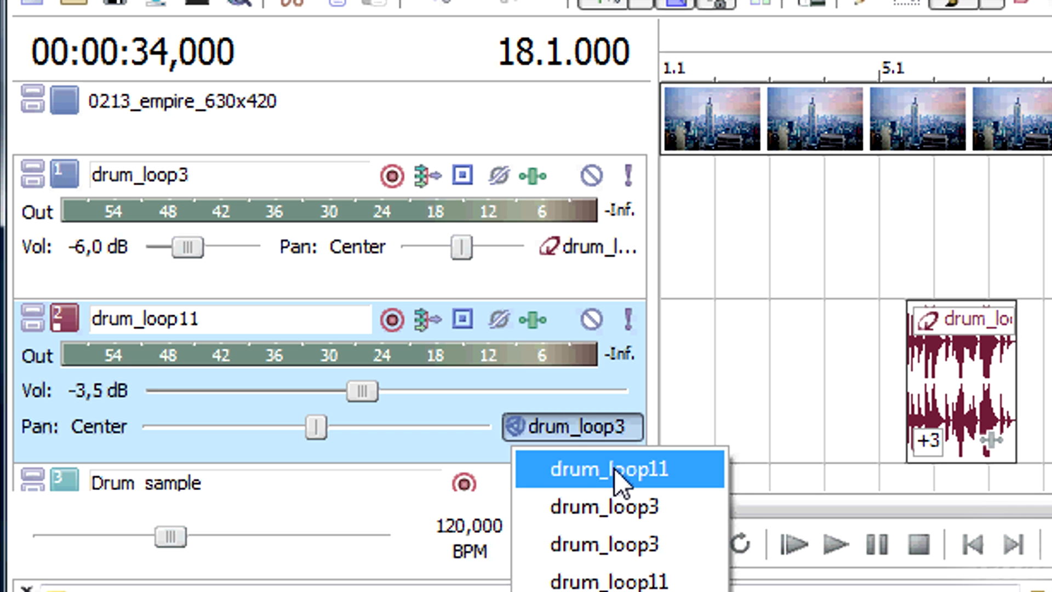
left_click(613, 468)
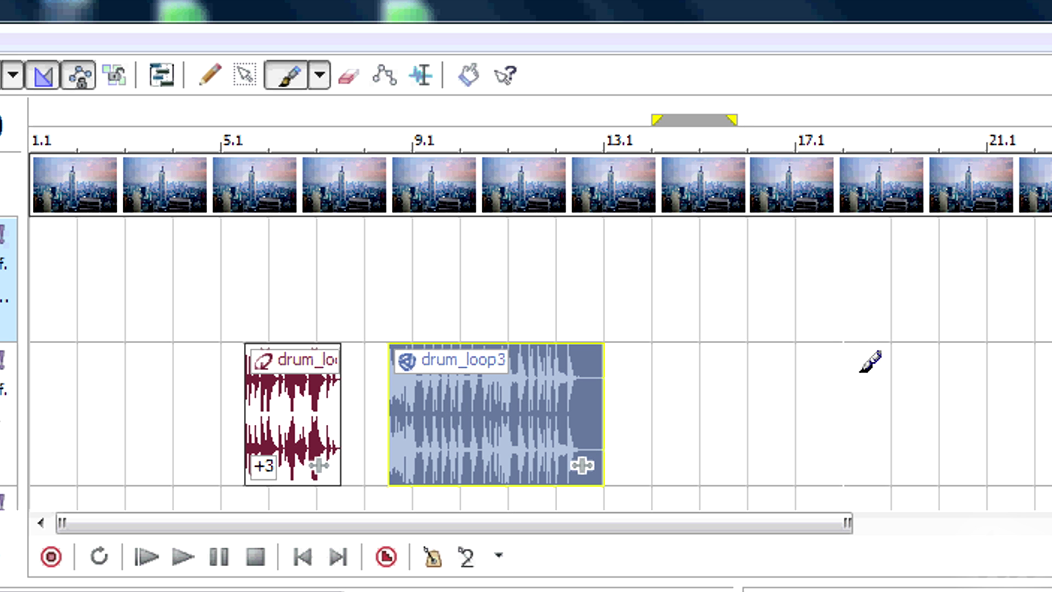
mouse_move(870, 362)
left_mouse_down()
mouse_move(935, 376)
mouse_move(1050, 466)
left_mouse_up()
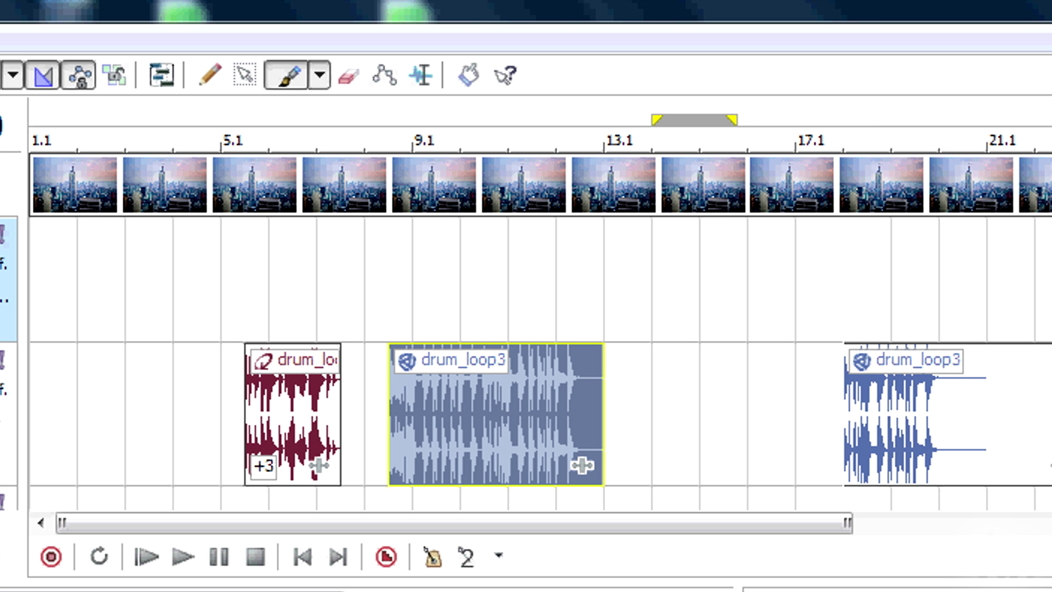
left_click_drag(924, 389, 680, 392)
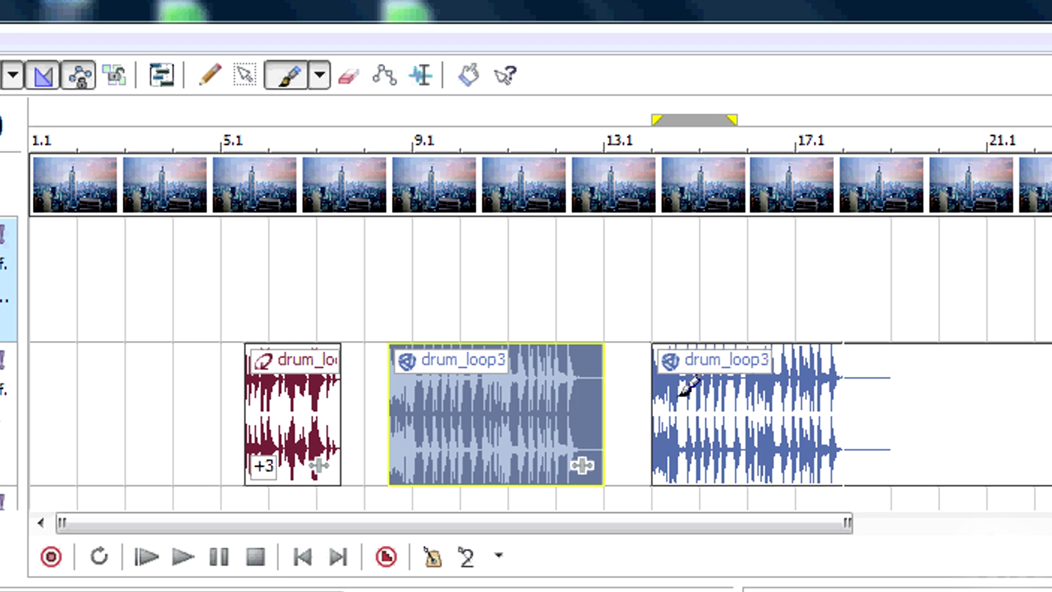
Erase the newly painted drum_loop3 event and paint off-grid drum_loop3 pieces with an erased gap between about measures 13.3 and 16.2
left_click_drag(916, 400, 723, 402)
left_click(956, 403)
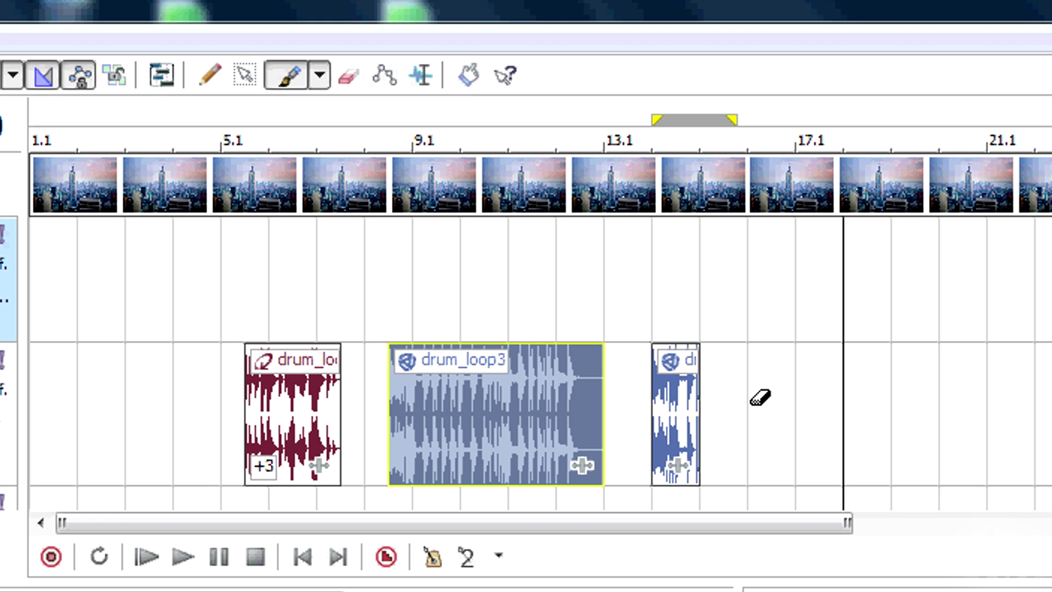
left_click(694, 405)
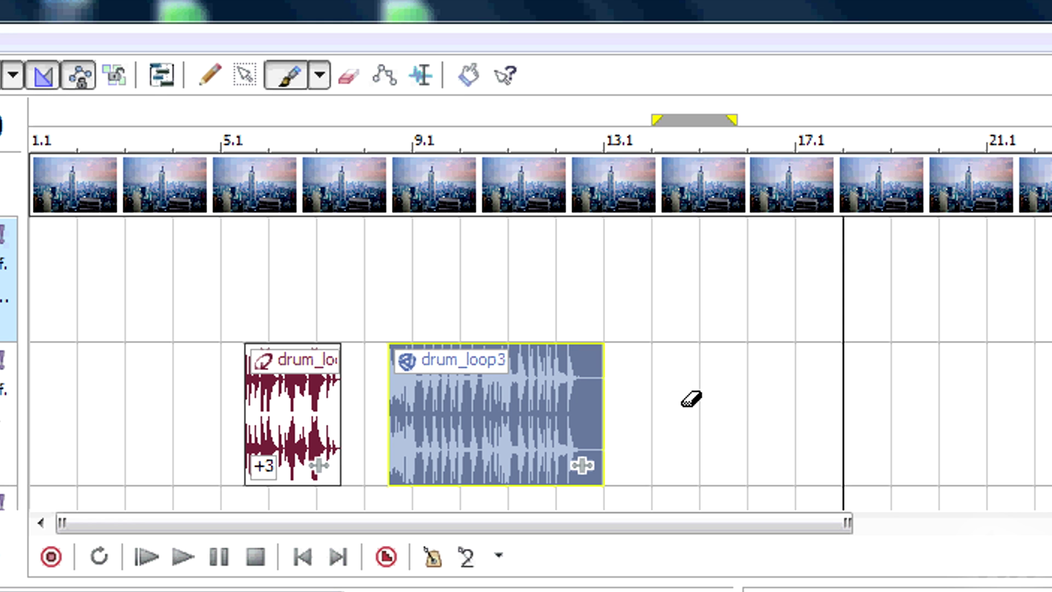
mouse_move(682, 403)
left_mouse_down()
mouse_move(753, 408)
mouse_move(639, 419)
mouse_move(691, 422)
left_mouse_up()
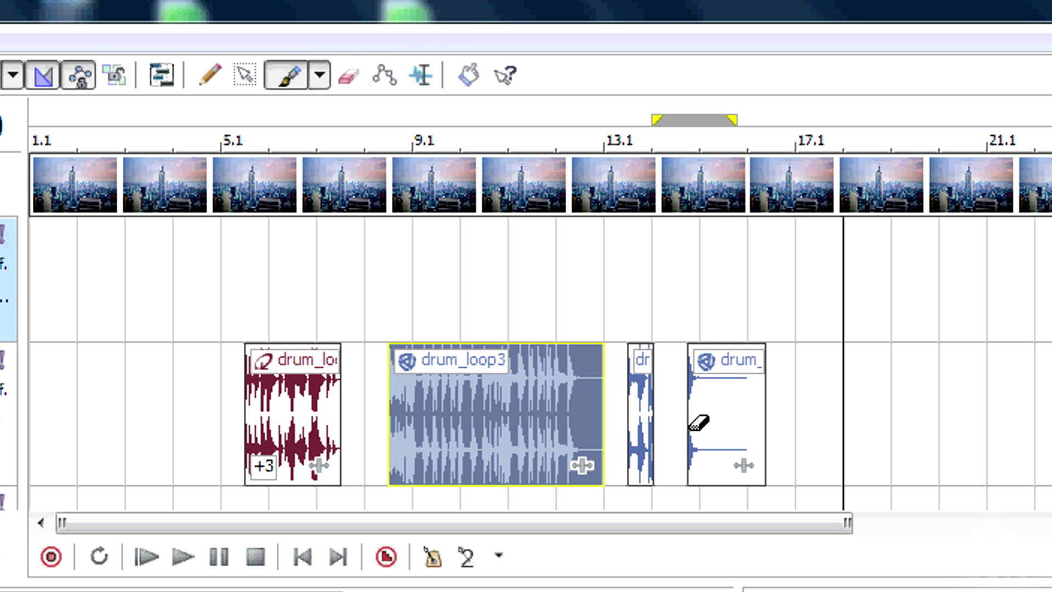
Audition the drum_loop11 event and set the loop region over it from measure 4.1 to 6.1
left_click(192, 552)
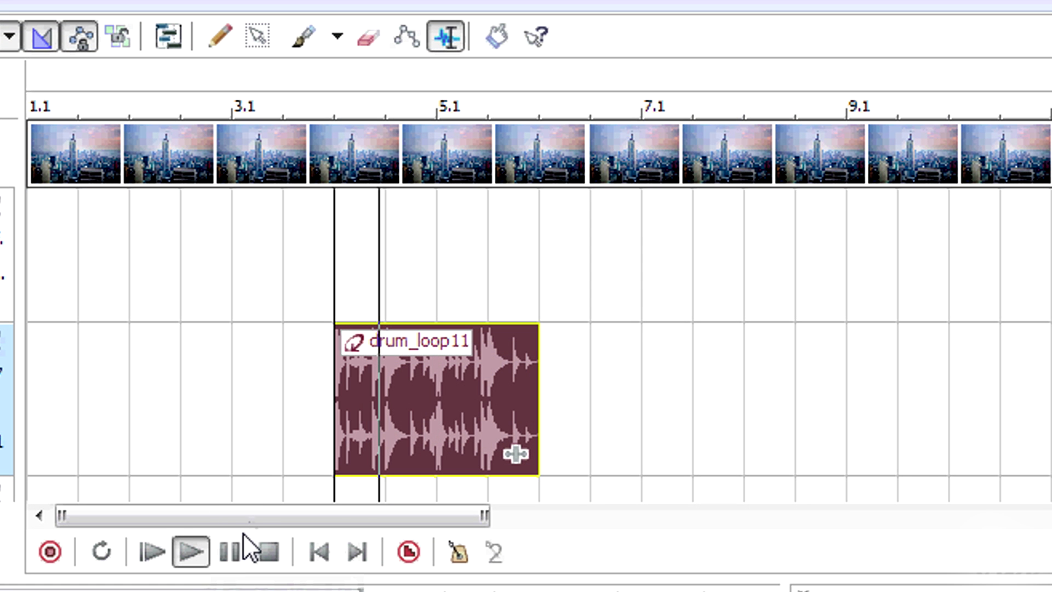
left_click(231, 560)
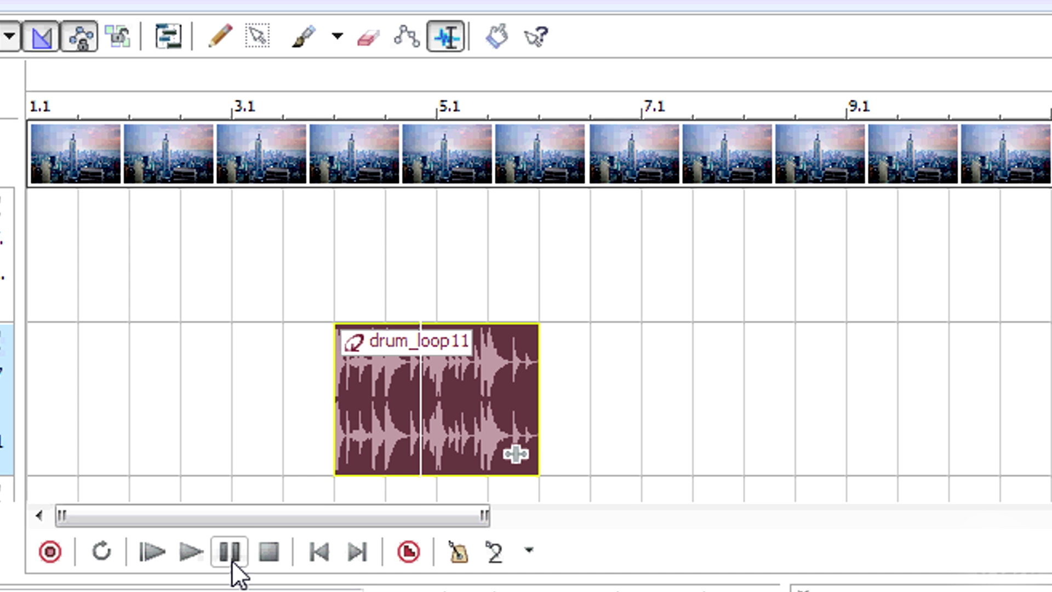
left_click_drag(339, 77, 536, 83)
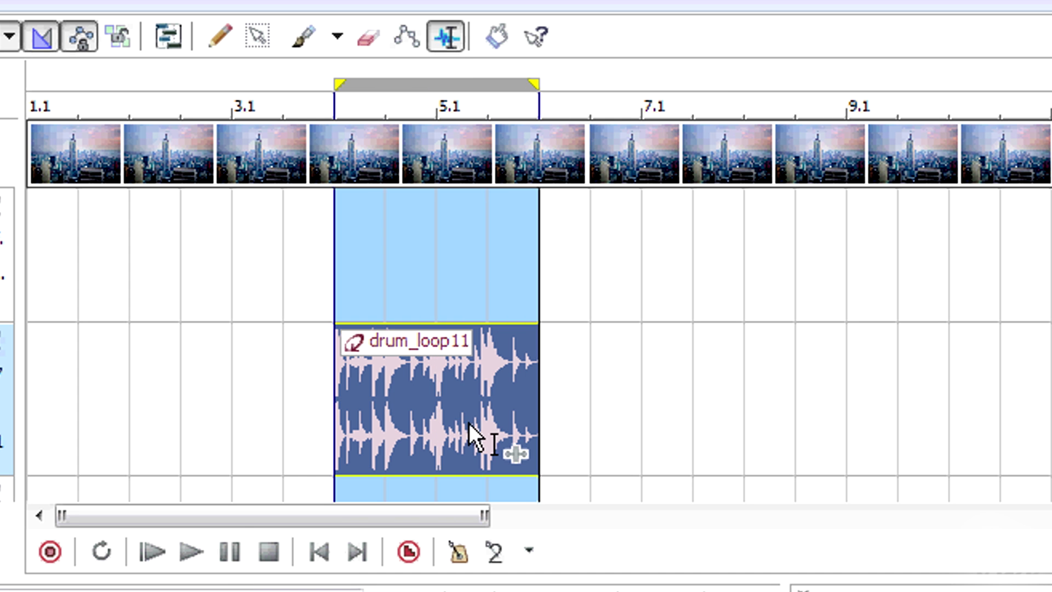
Add Sony ExpressFX Reverb and Sony ExpressFX Delay to the drum_loop11 event's effects chain
left_click(515, 451)
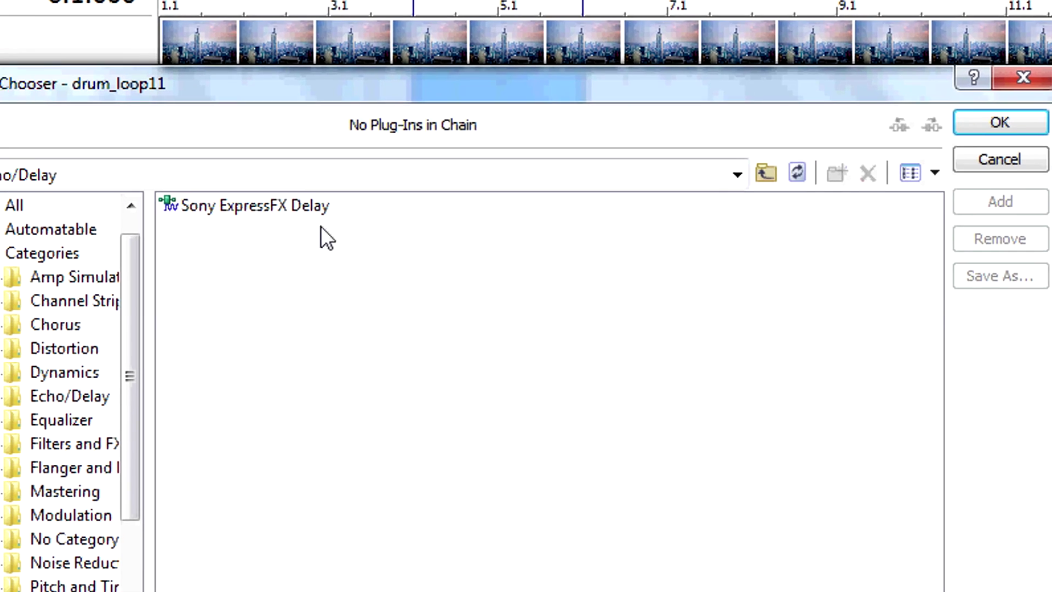
left_click(131, 235)
left_click(84, 146)
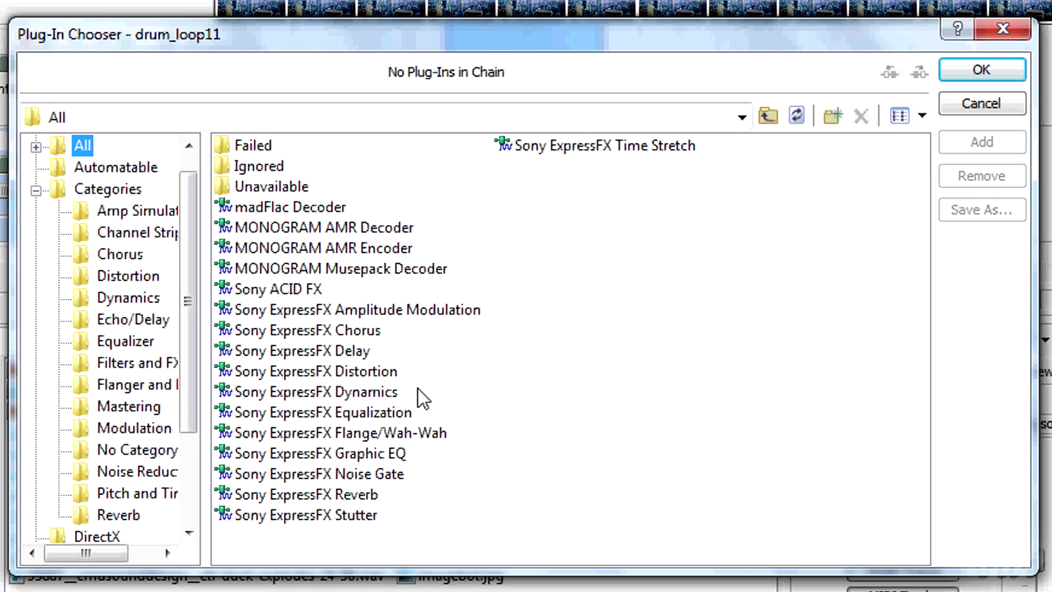
left_click(329, 495)
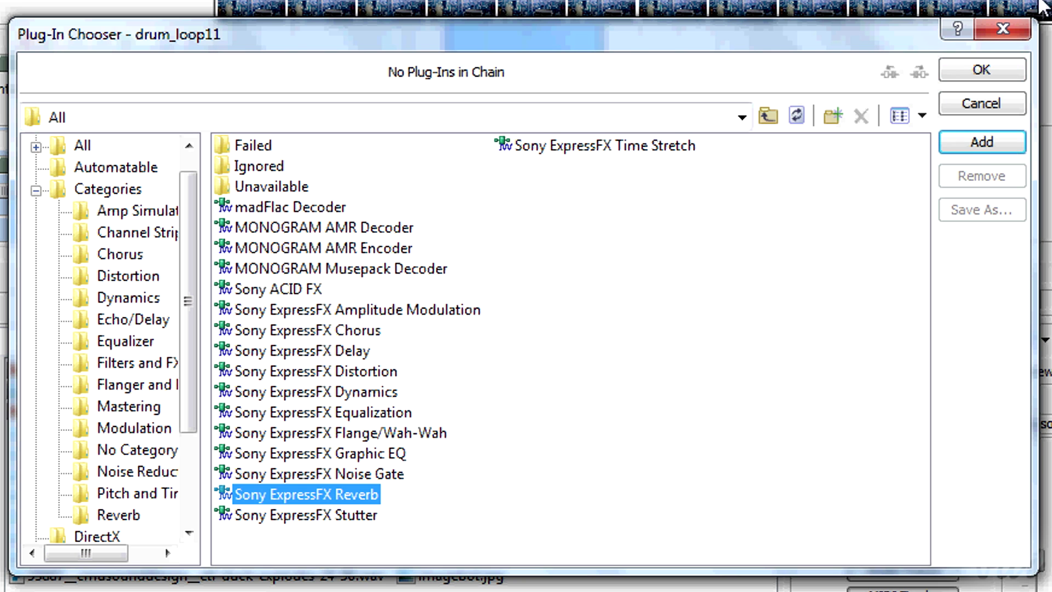
left_click(983, 142)
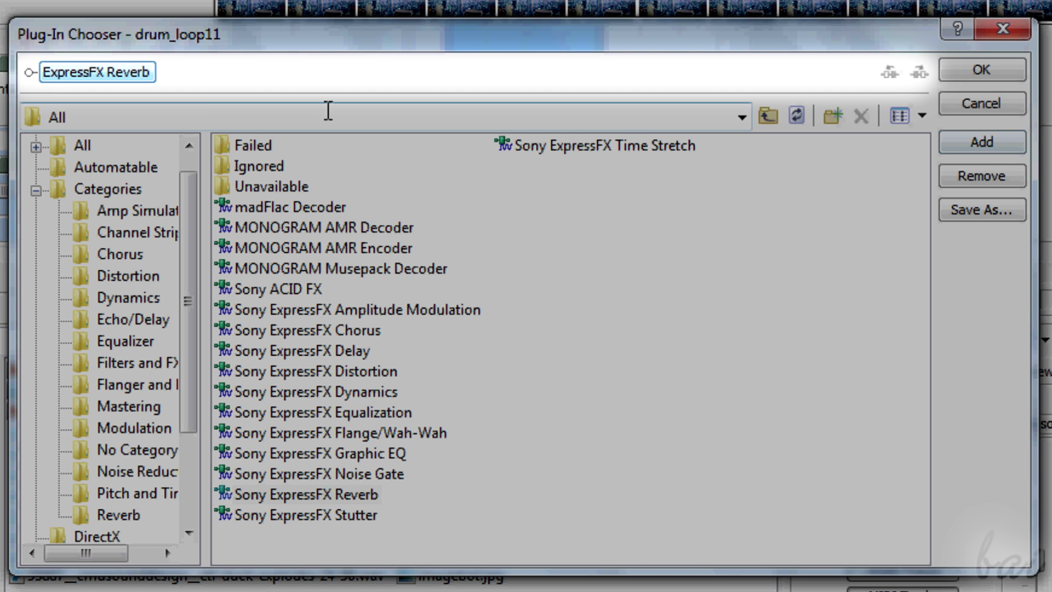
left_click(337, 346)
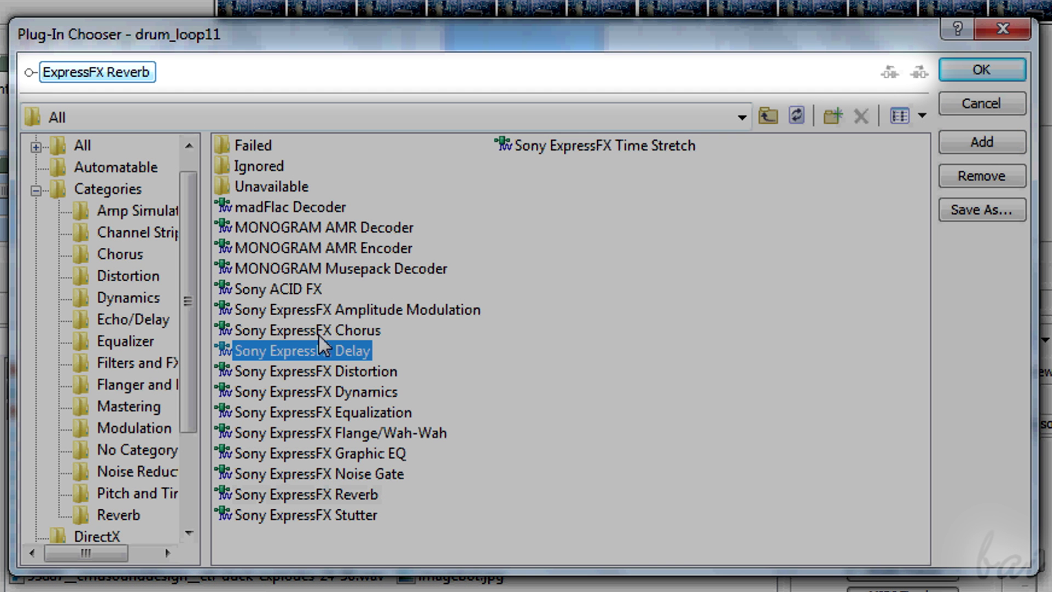
left_click(966, 141)
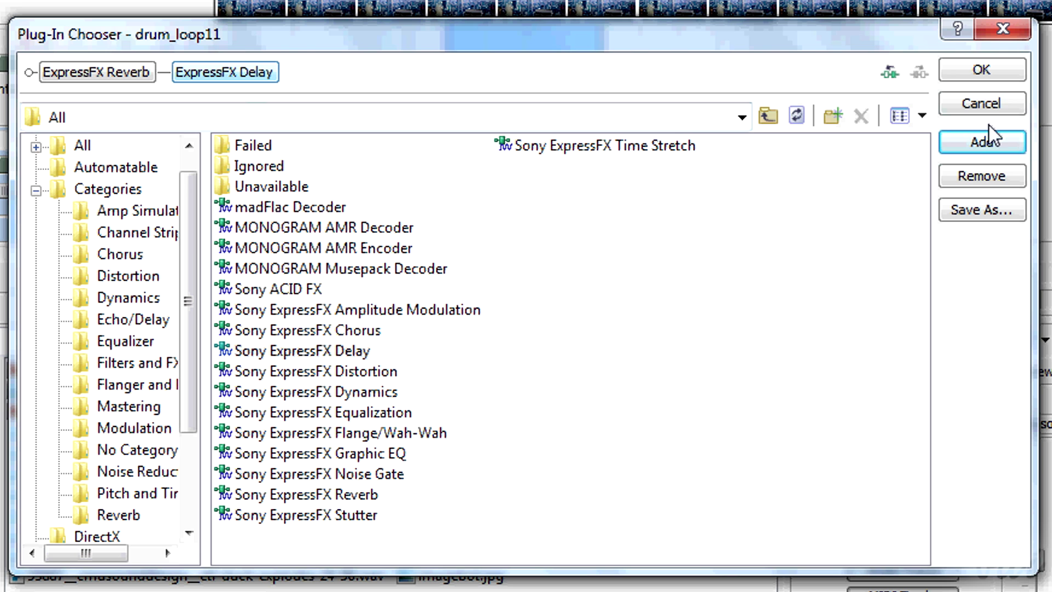
left_click(970, 69)
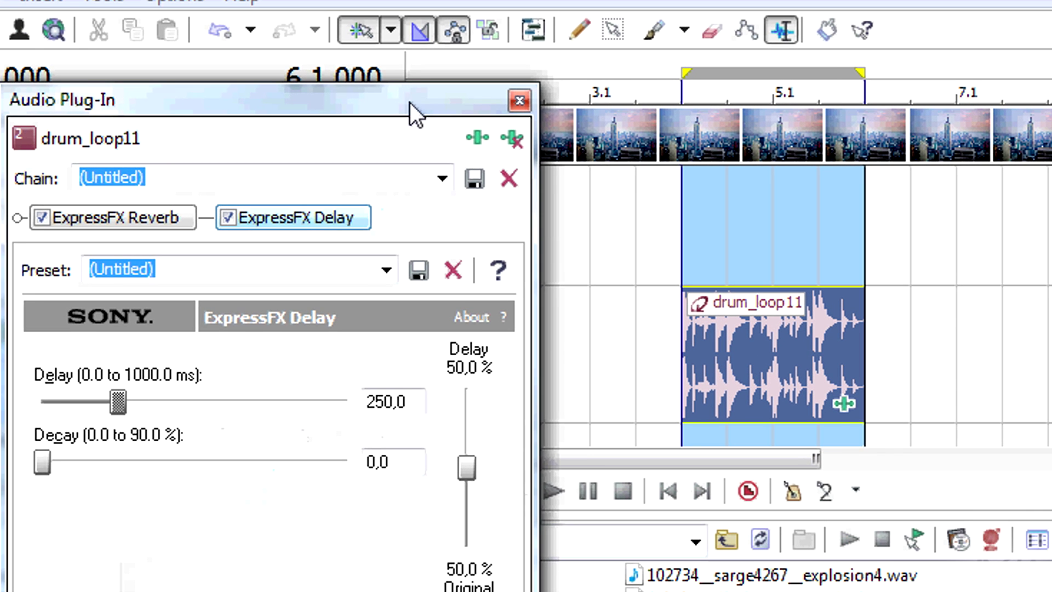
Bypass ExpressFX Reverb and set ExpressFX Delay to 258.2 ms delay and 27.0 % decay with a lower delayed-signal share
left_click_drag(442, 101, 214, 74)
left_click(278, 205)
left_click(473, 490)
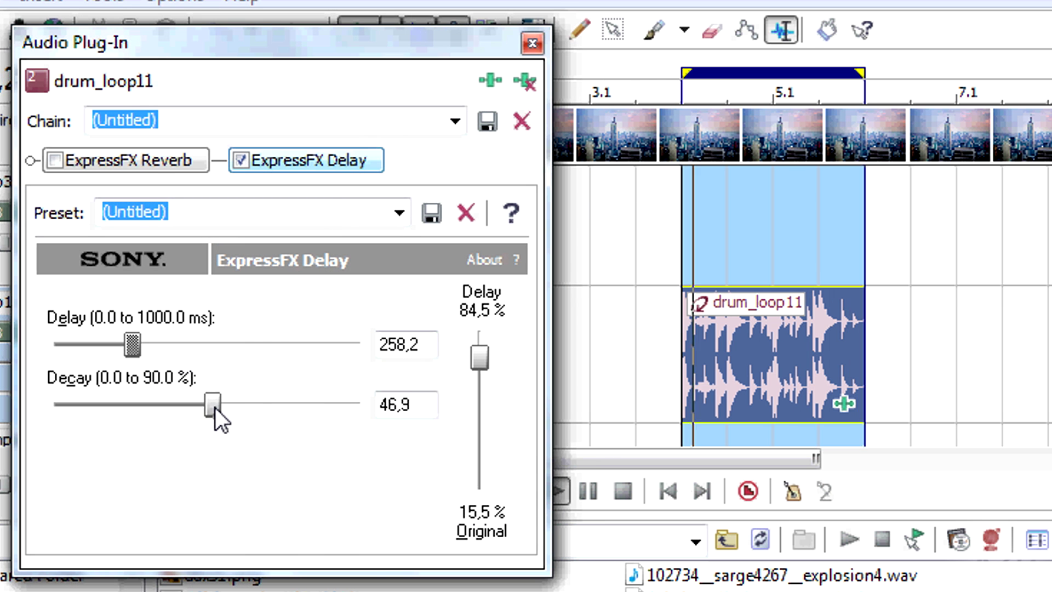
left_click_drag(215, 405, 170, 404)
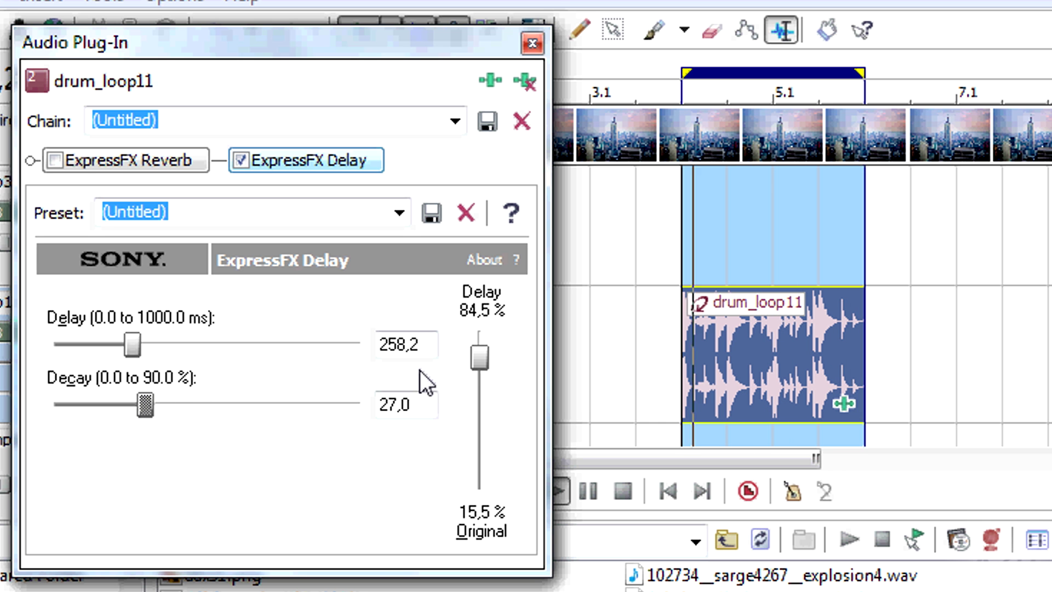
left_click_drag(479, 358, 479, 394)
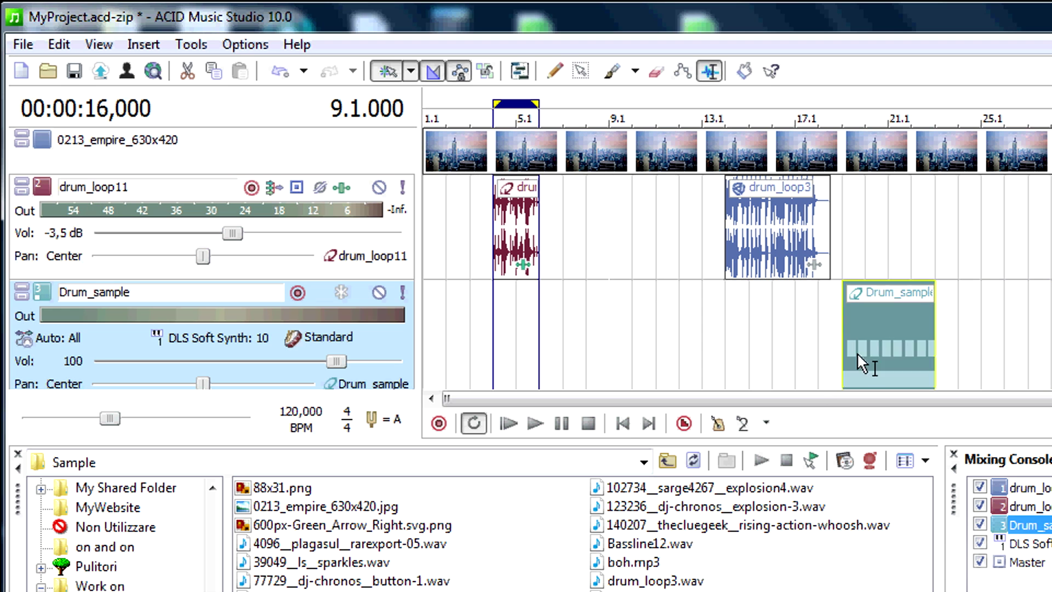
Move the Drum_sample event to start at measure 7.1 and mute the drum_loop11 track
left_click_drag(947, 360, 603, 356)
left_click(379, 188)
scroll(439, 206, "up", 5)
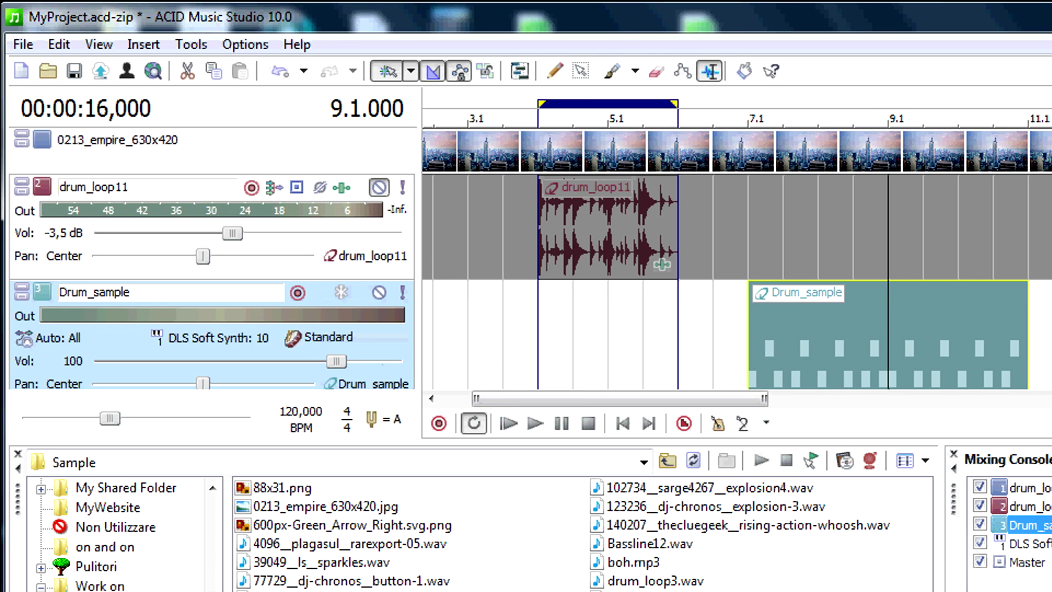
scroll(662, 265, "down", 2)
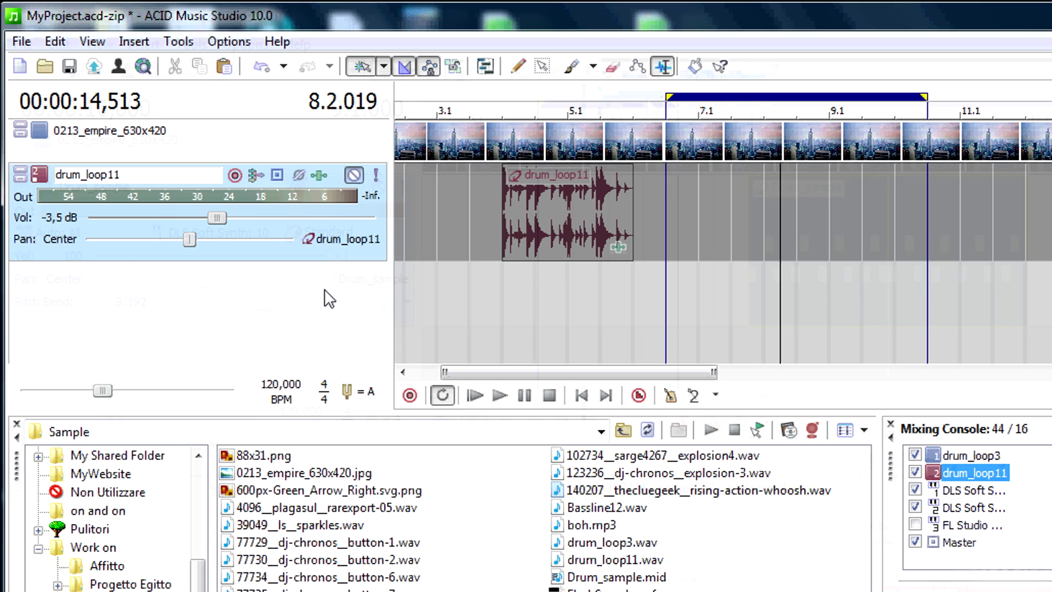
Insert a new MIDI track, place Drum_sample.mid on it at measure 6.3 and start playback
right_click(242, 319)
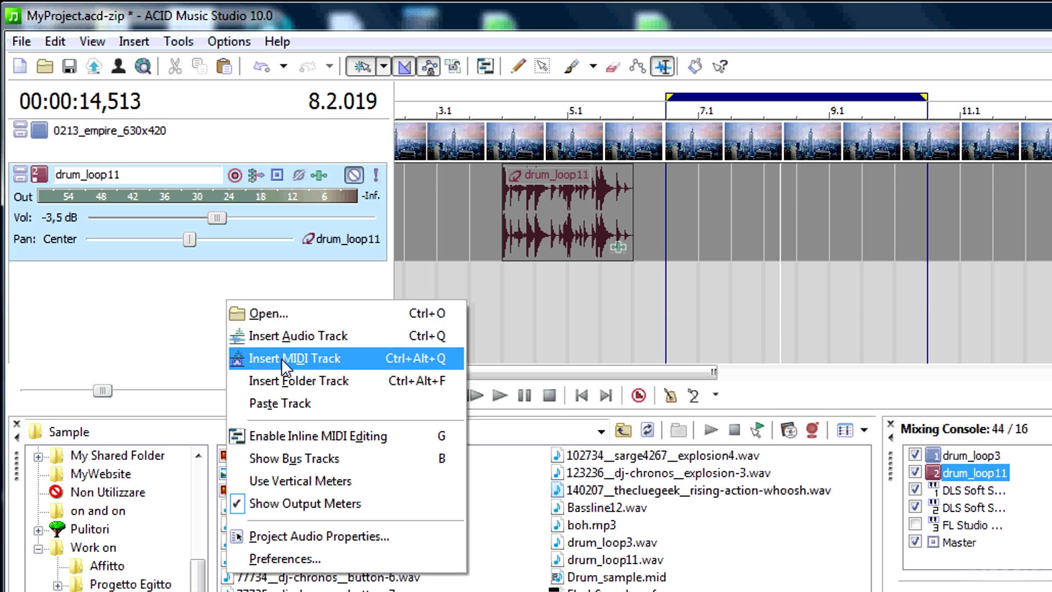
left_click(282, 357)
left_click_drag(299, 307, 294, 359)
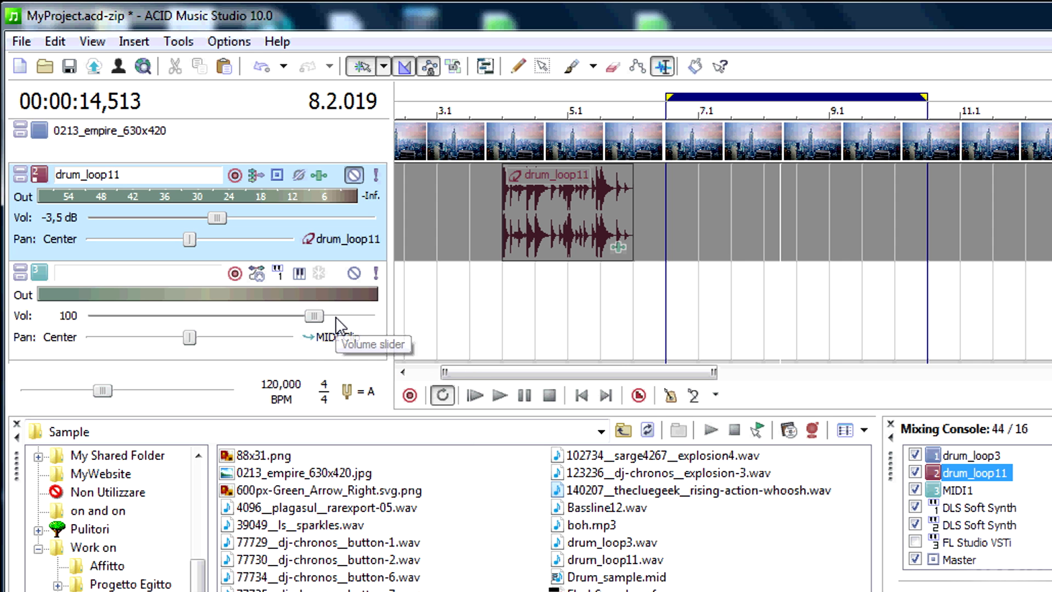
left_click_drag(604, 571, 612, 545)
left_click_drag(642, 373, 681, 329)
left_click(499, 395)
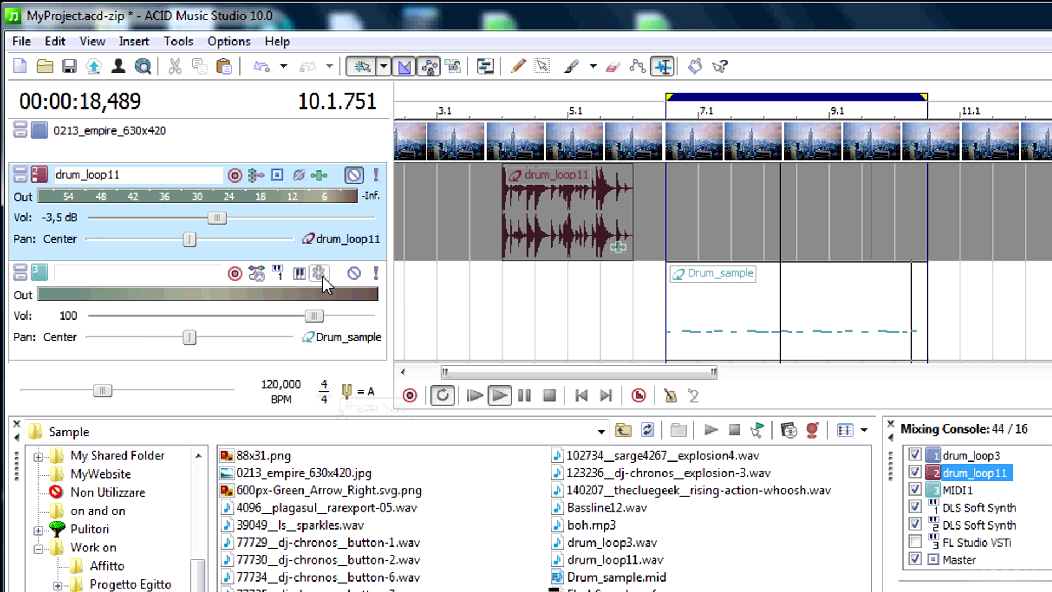
Assign the Vibraphone sound from the Chromatic Percussion group to the new MIDI track
left_click(299, 273)
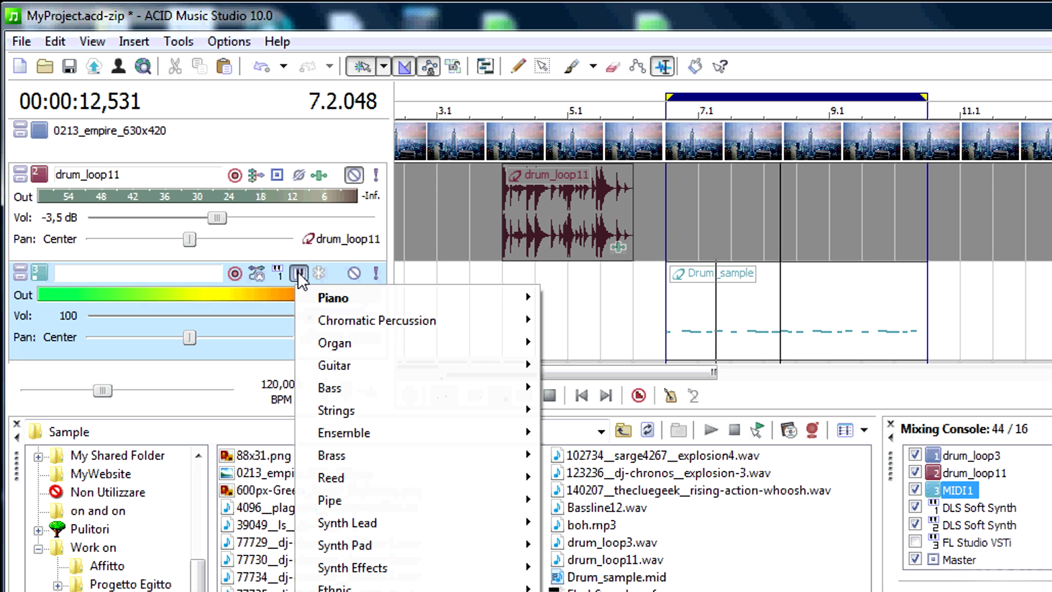
mouse_move(363, 325)
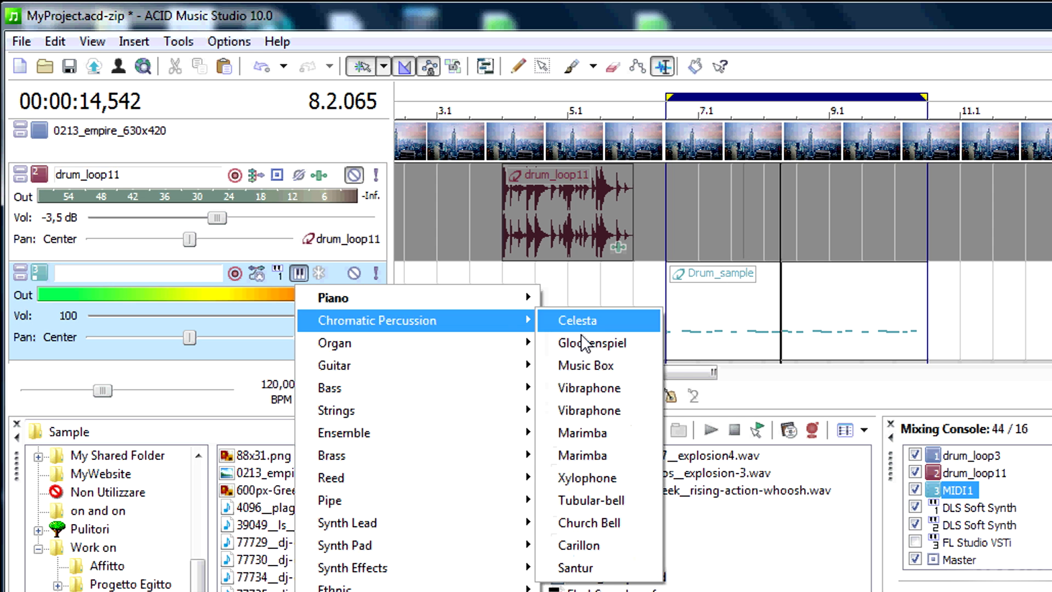
left_click(597, 387)
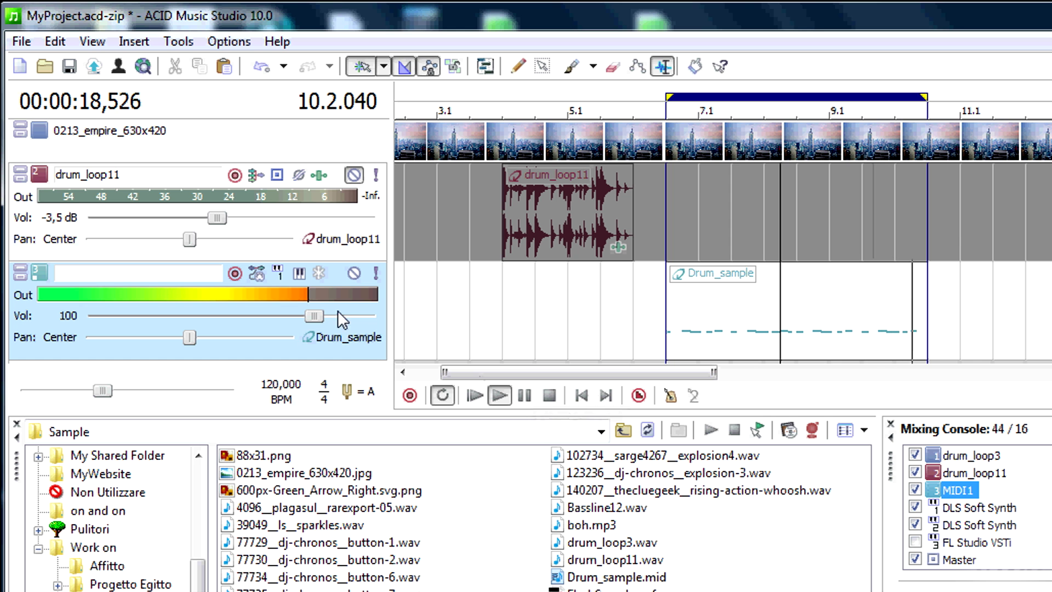
Assign the Steel-str.Gt sound from the Guitar group to the new MIDI track
left_click(300, 272)
mouse_move(419, 363)
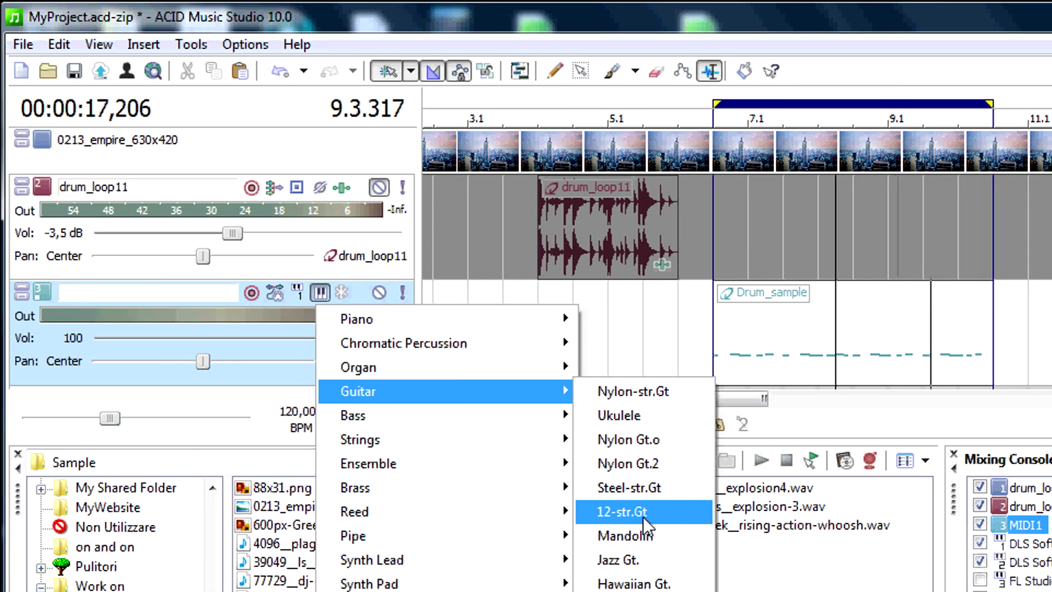
left_click(643, 490)
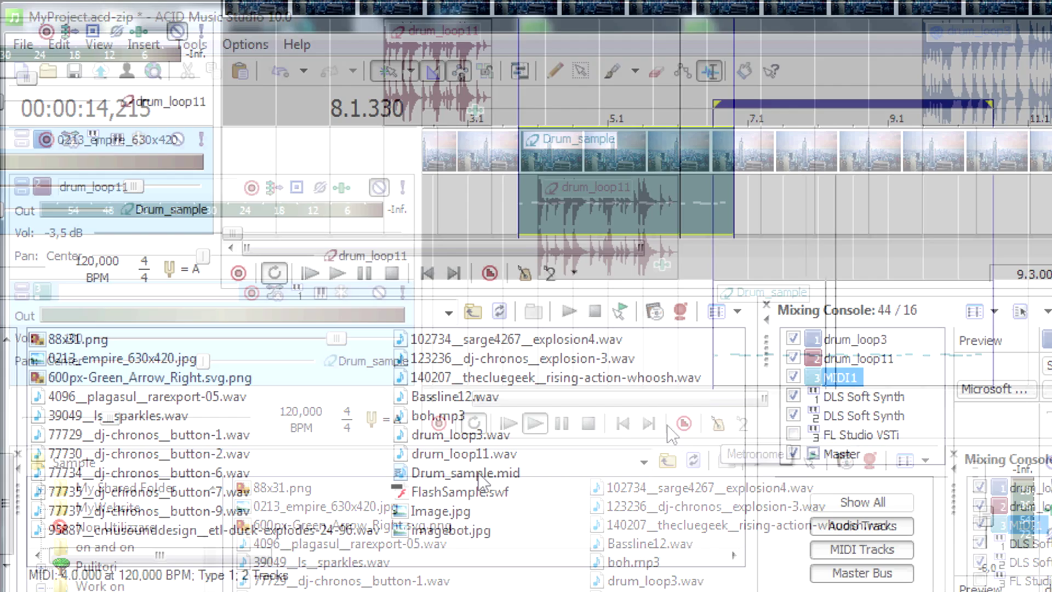
Add a second Drum_sample.mid event to the MIDI track at measure 12.1 and delete it
left_click_drag(660, 591, 985, 349)
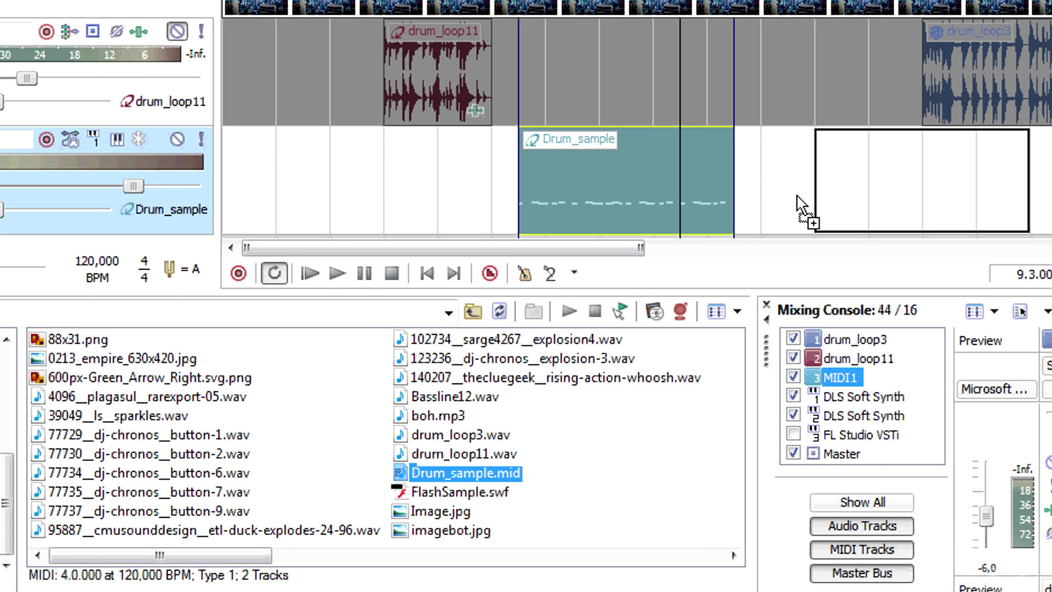
left_click_drag(798, 203, 800, 202)
mouse_move(963, 195)
left_mouse_down()
mouse_move(763, 192)
mouse_move(966, 196)
left_mouse_up()
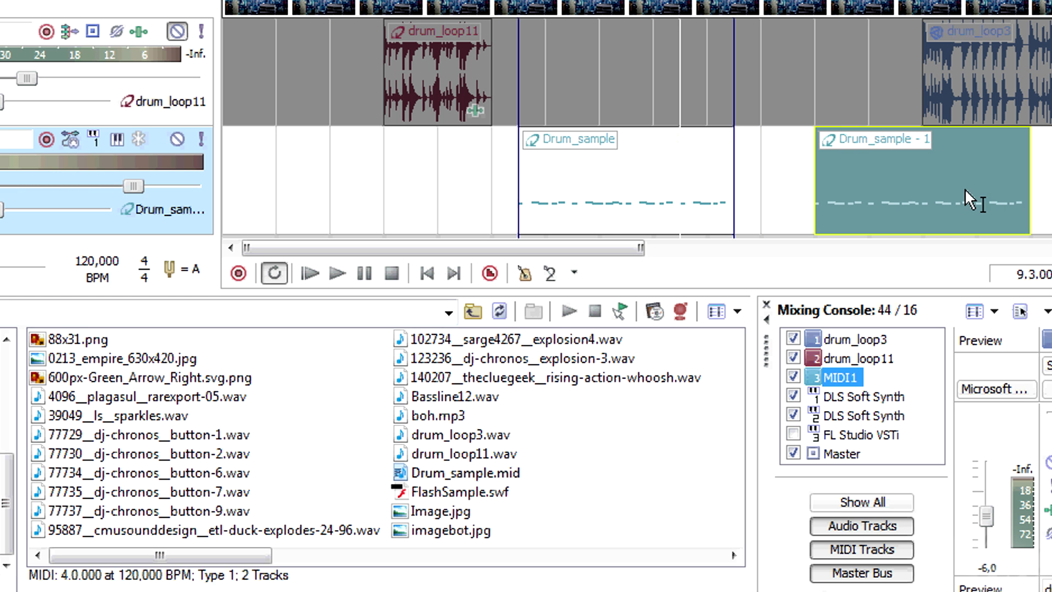
key("Delete")
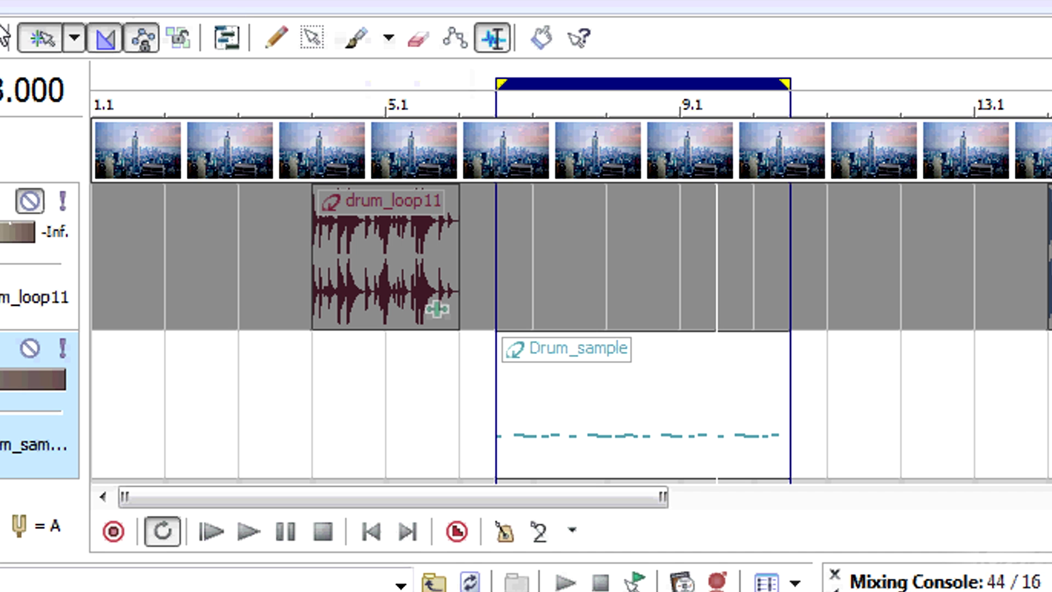
Enable inline MIDI editing and paint notes around C4 in the Drum_sample event between measures 6.3 and 7.3 during looped playback
left_click(235, 43)
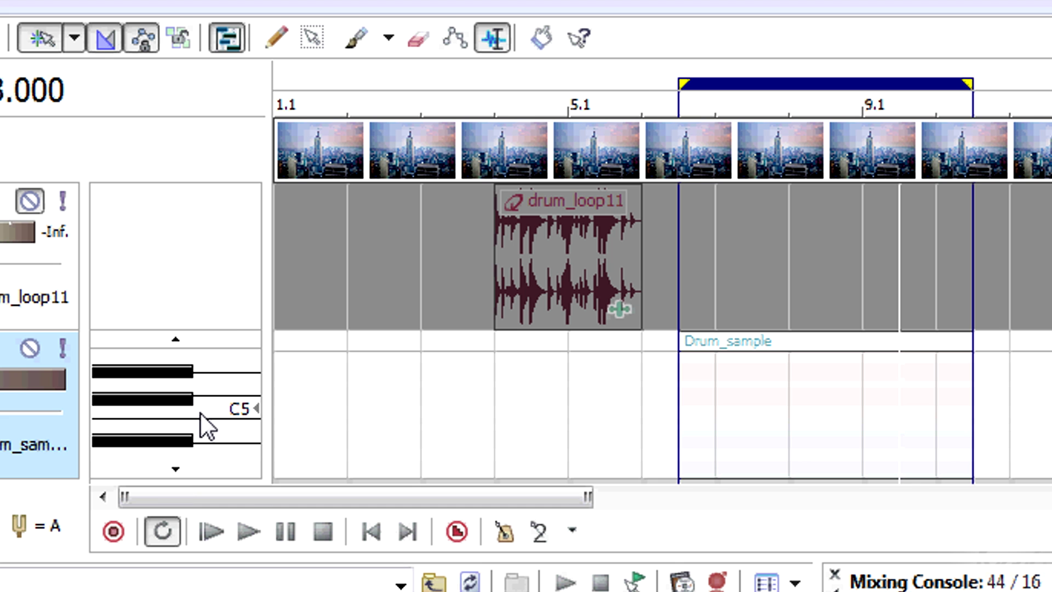
left_click(356, 40)
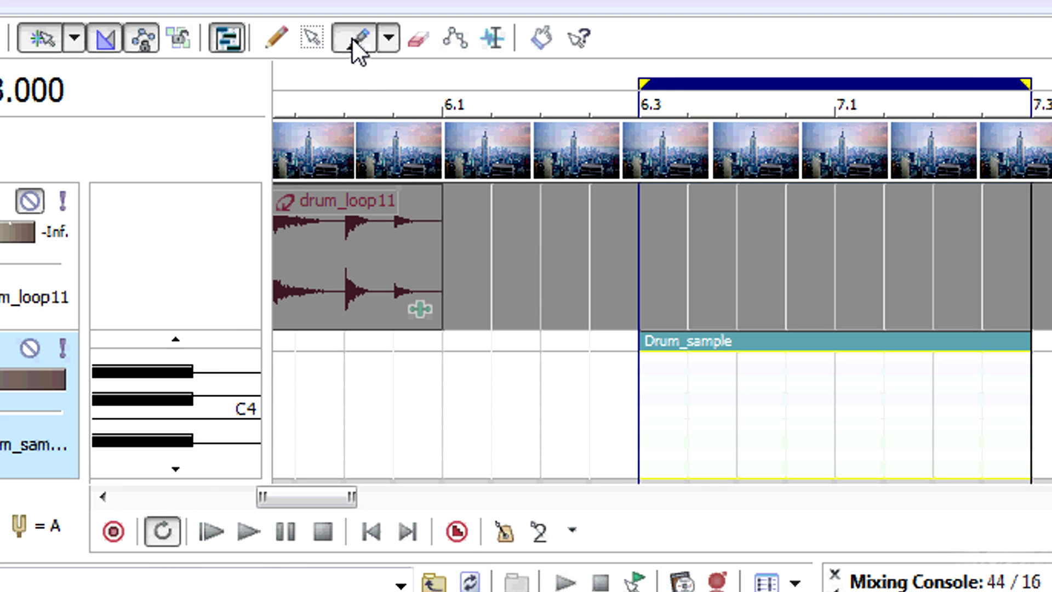
left_click(248, 531)
mouse_move(652, 427)
left_mouse_down()
mouse_move(716, 387)
mouse_move(778, 429)
mouse_move(862, 392)
left_mouse_up()
left_click_drag(877, 467, 932, 467)
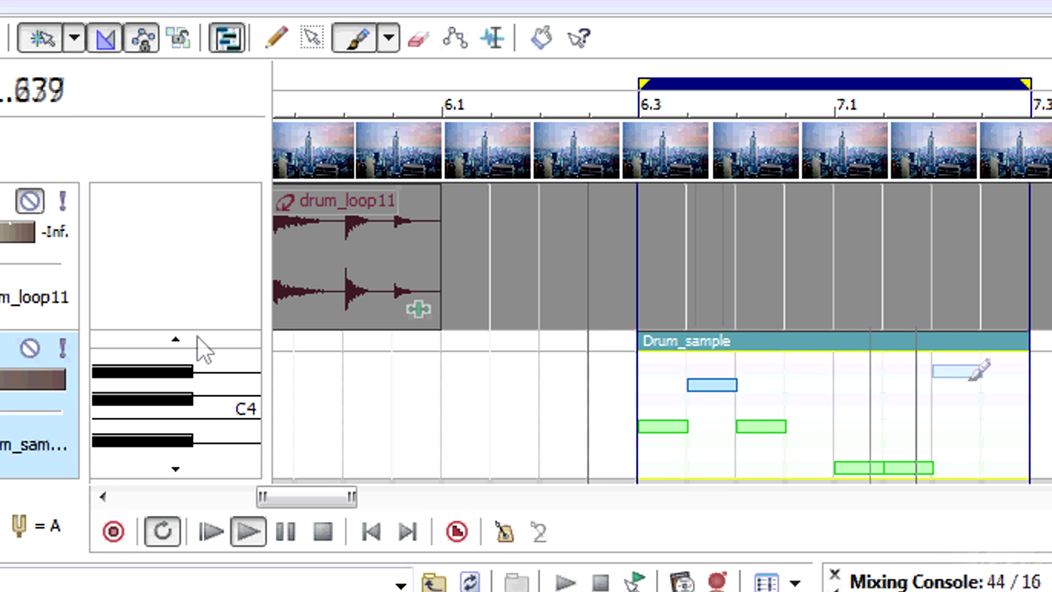
Paint two higher-pitched notes just after measure 7.1 in the Drum_sample event and erase them
scroll(198, 336, "up", 3)
left_click(899, 371)
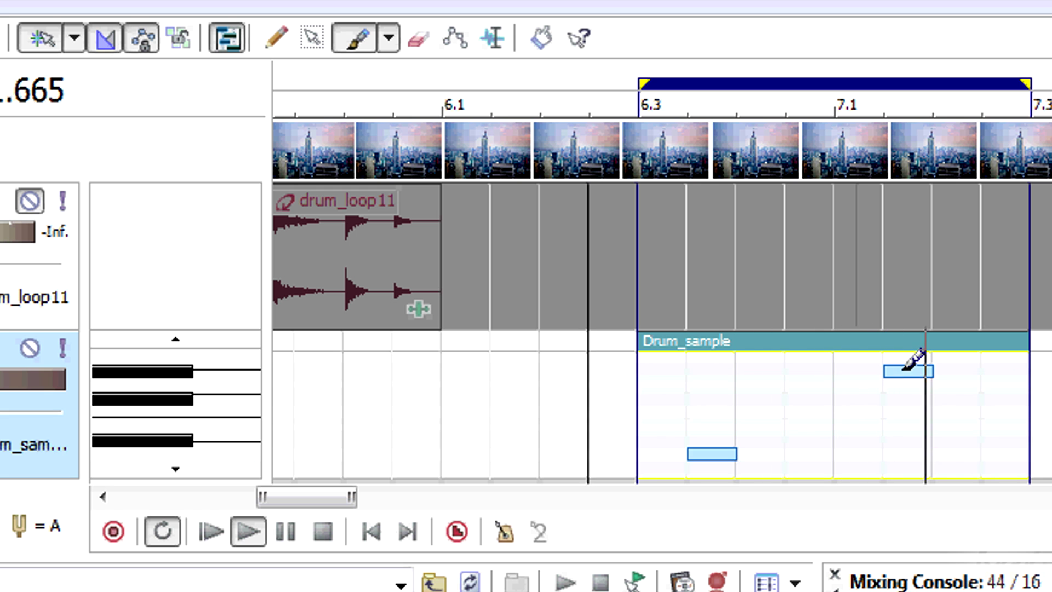
left_click(957, 371)
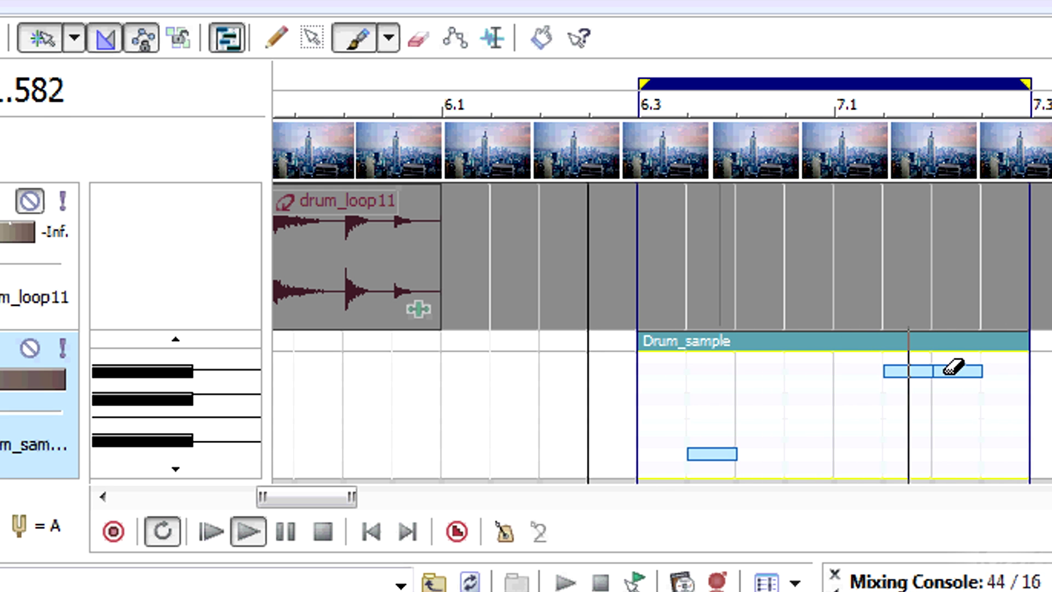
left_click(957, 371)
left_click(904, 371)
Paint an off-grid note below C4 just after measure 7.1, erase it and stop playback
mouse_move(920, 412)
left_mouse_down()
mouse_move(949, 411)
mouse_move(922, 412)
left_mouse_up()
left_click(910, 411)
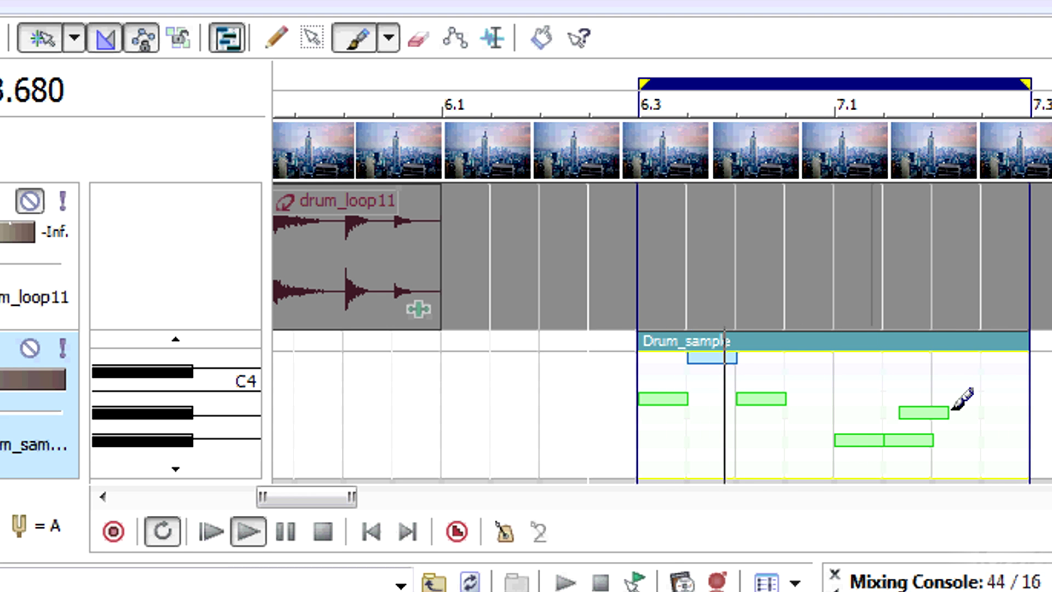
left_click_drag(947, 411, 918, 411)
key("space")
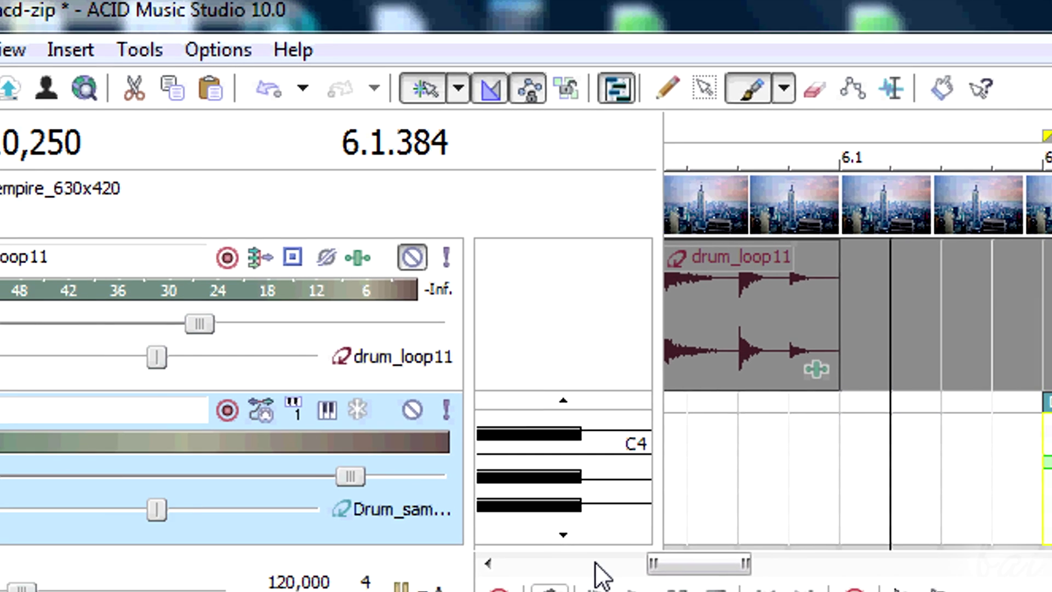
Open the Render As settings for the project, check the available file types and choose to render the loop region only
left_click(453, 84)
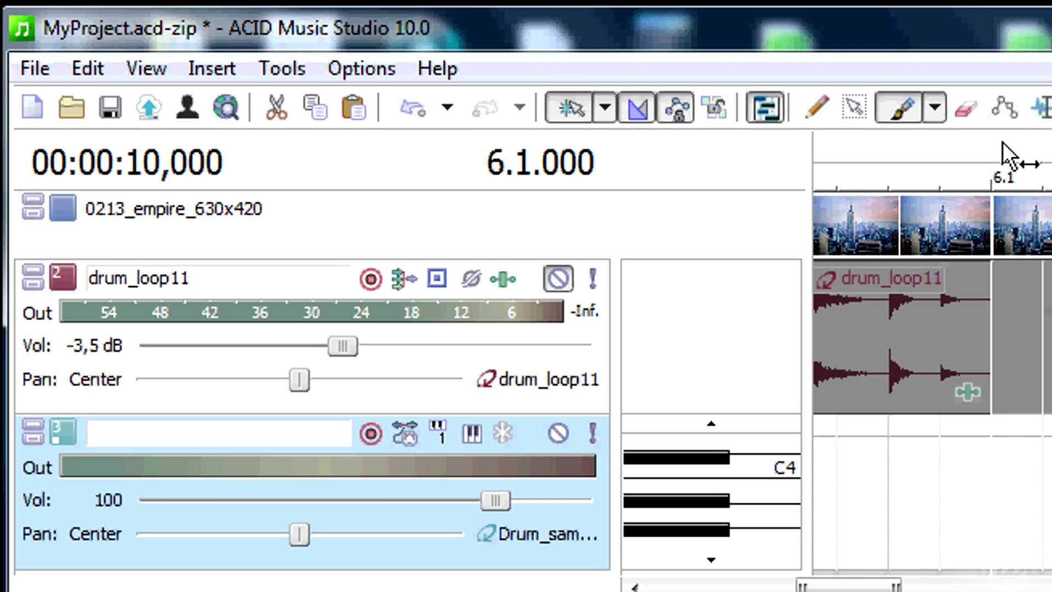
left_click(33, 69)
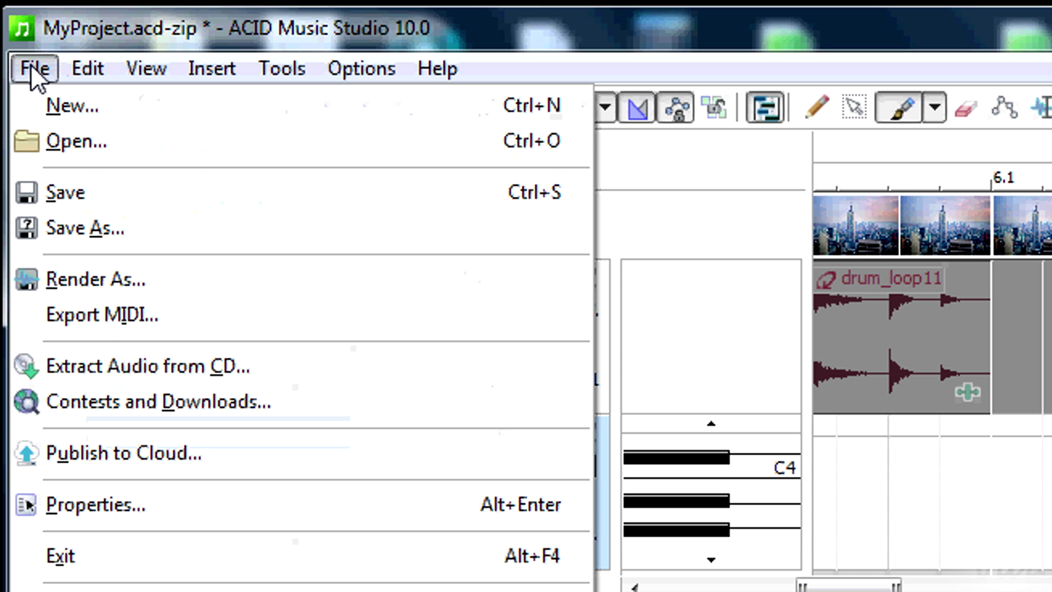
left_click(120, 280)
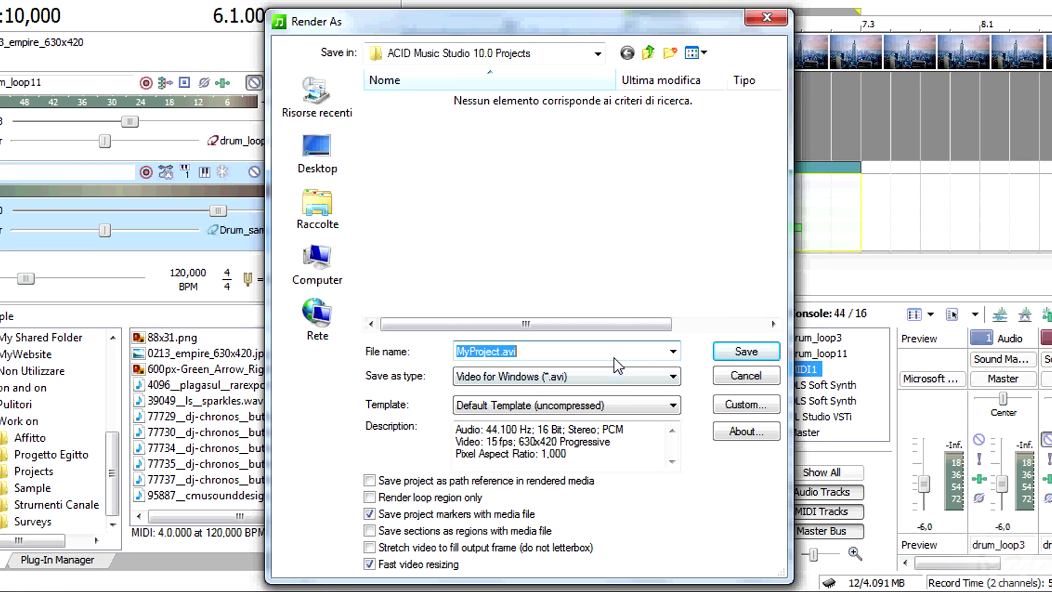
left_click(588, 377)
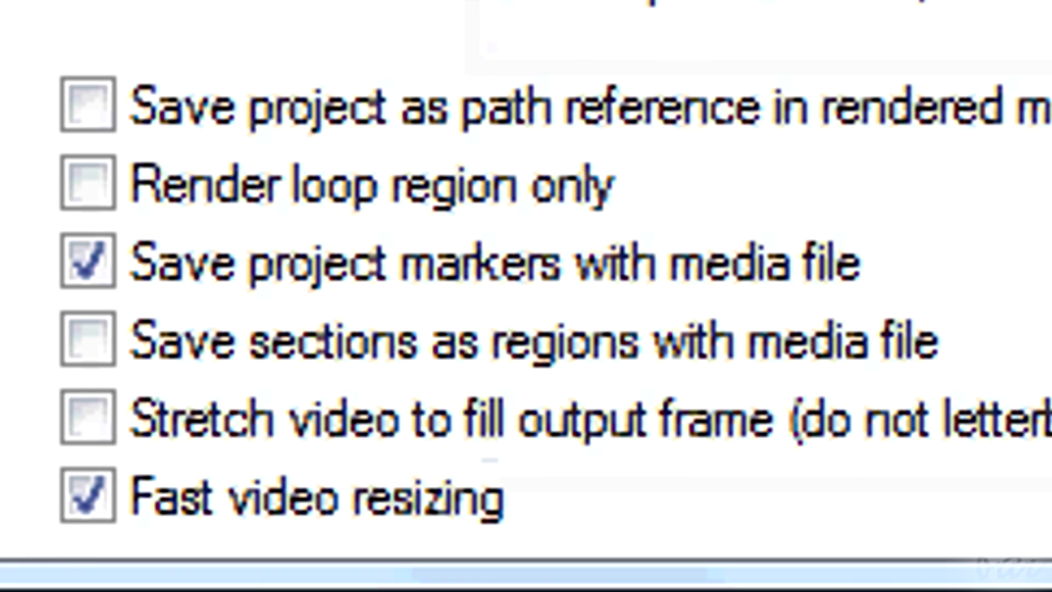
left_click(106, 184)
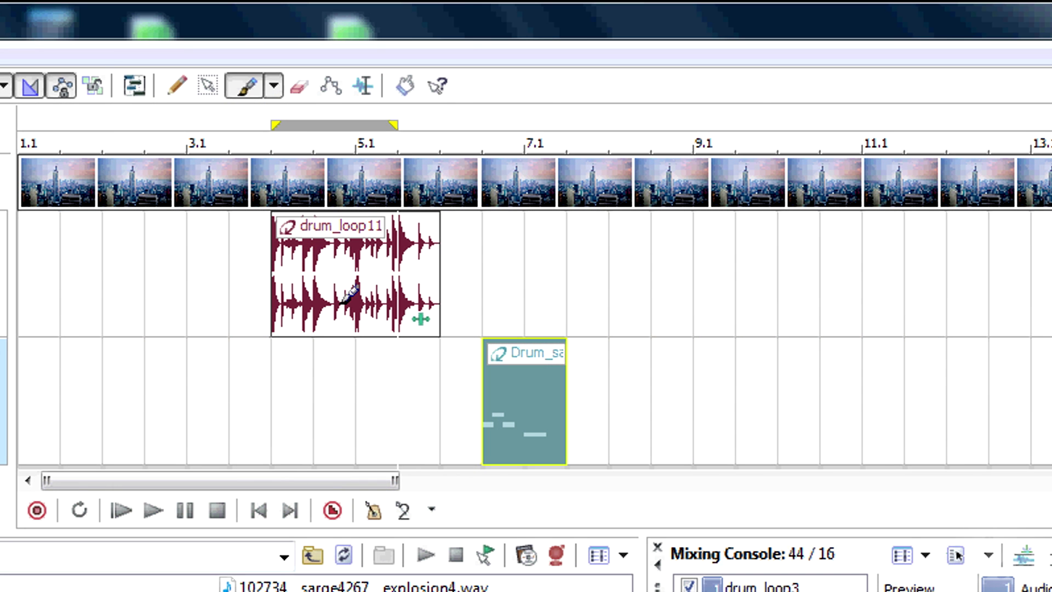
Move the loop region to start at measure 3.3 and extend its end to about measure 5.1
left_click_drag(229, 125, 334, 125)
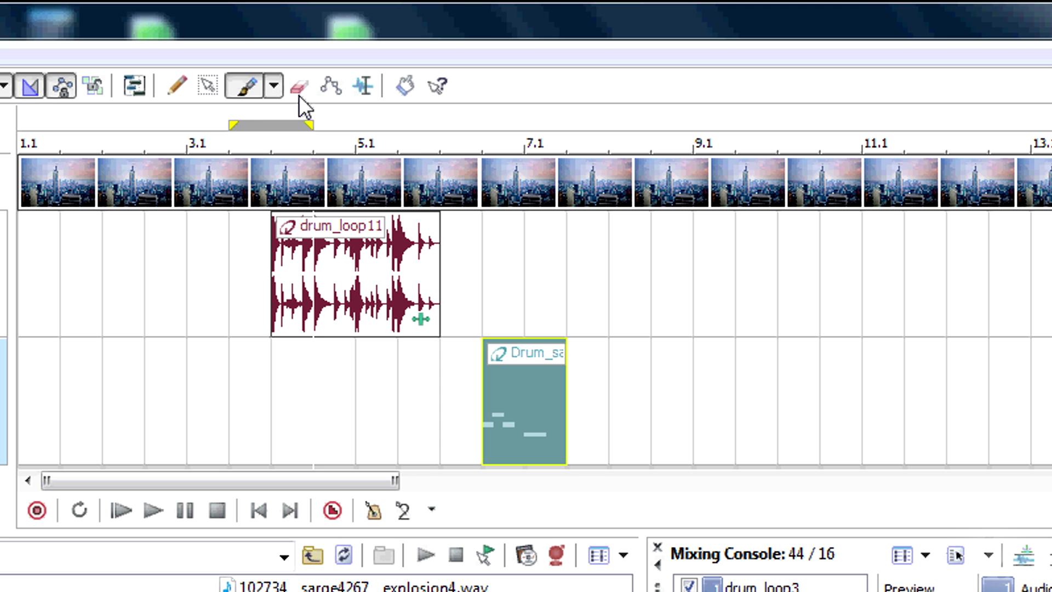
left_click(366, 90)
left_click(275, 116)
left_click_drag(313, 123, 353, 124)
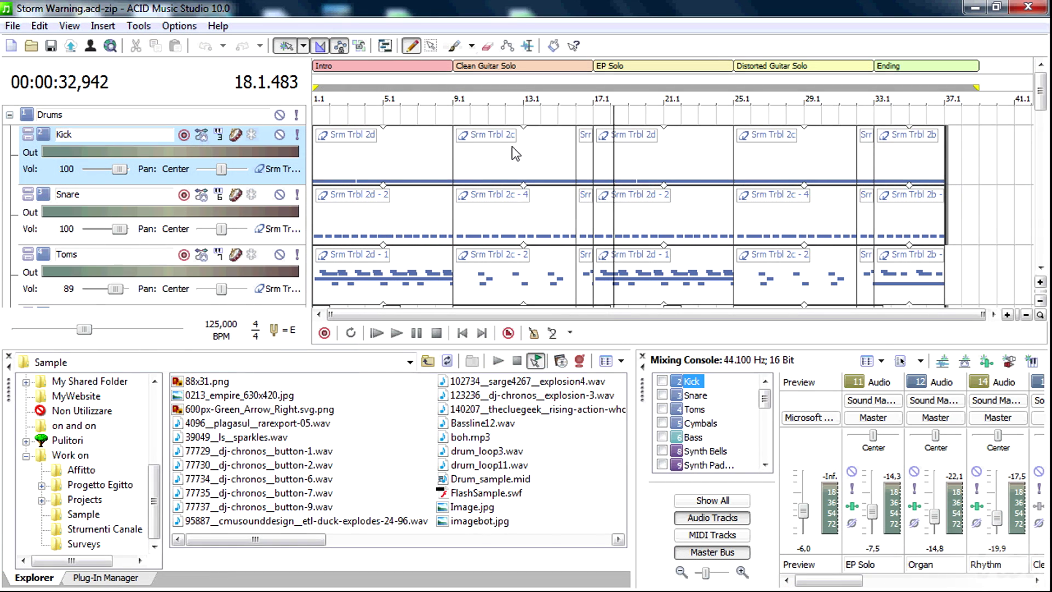
left_click_drag(984, 313, 866, 313)
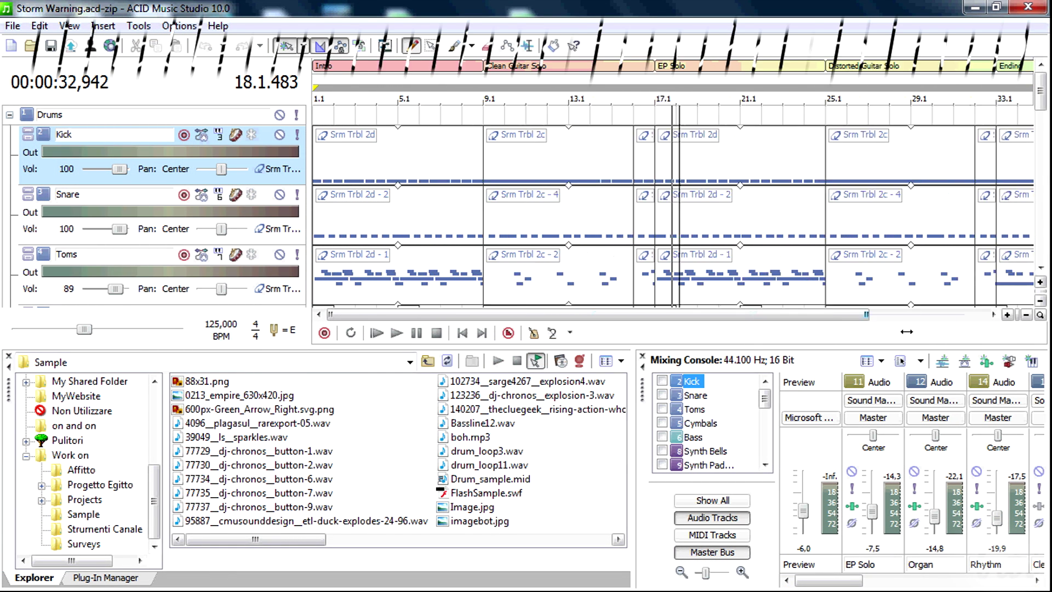
left_click_drag(1041, 99, 1045, 258)
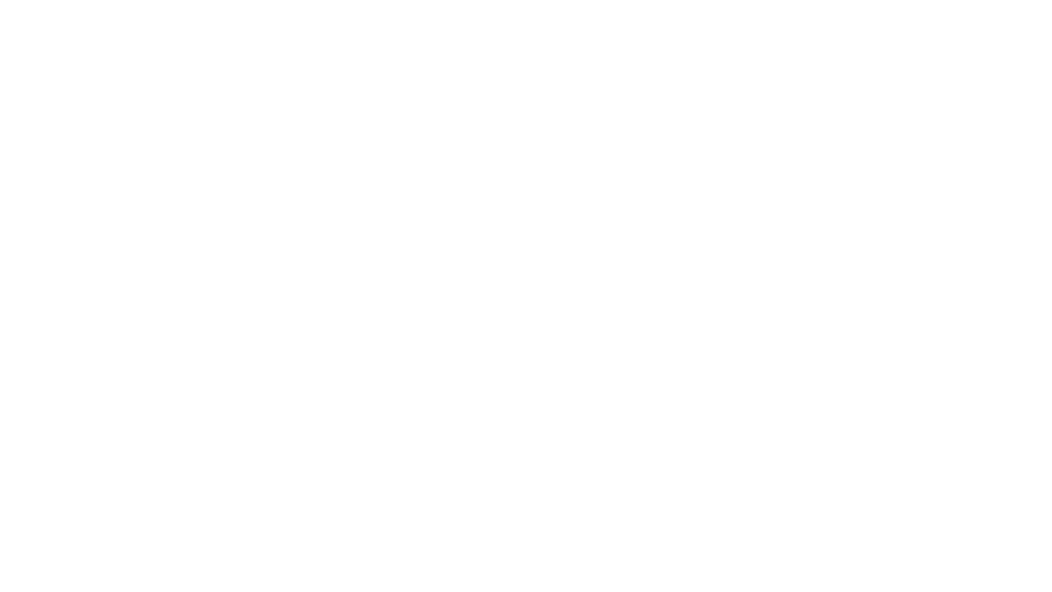